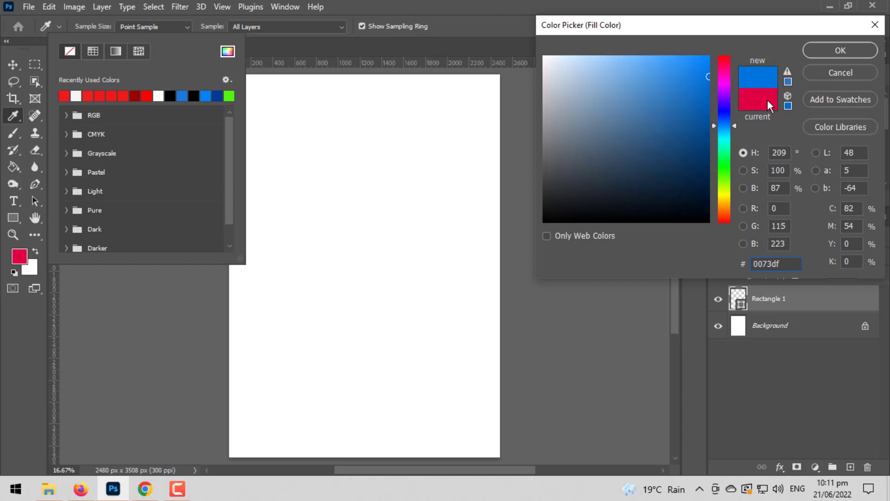
Fill the rectangle with blue 0073df and place a copy of it toward the page's upper right, at about X 1030, Y 147 px.
click(824, 54)
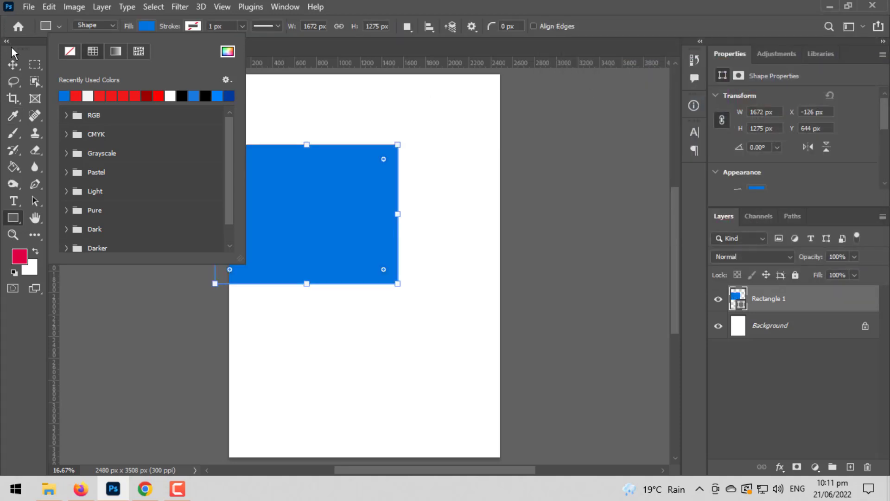
click(13, 64)
drag(282, 198, 432, 174)
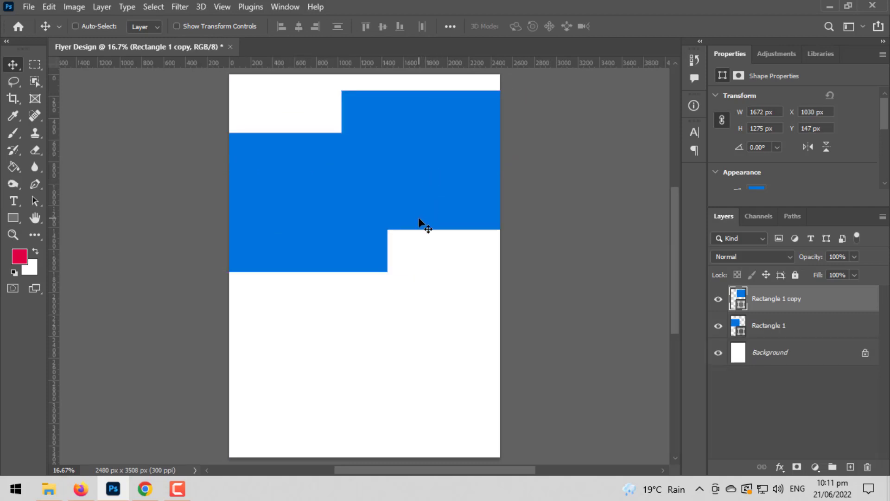
Stretch the copied rectangle to about 147.5% height and position it with its bottom edge level with the original rectangle's, extending past the page's top and right edges.
key(ctrl+t)
drag(429, 236, 438, 295)
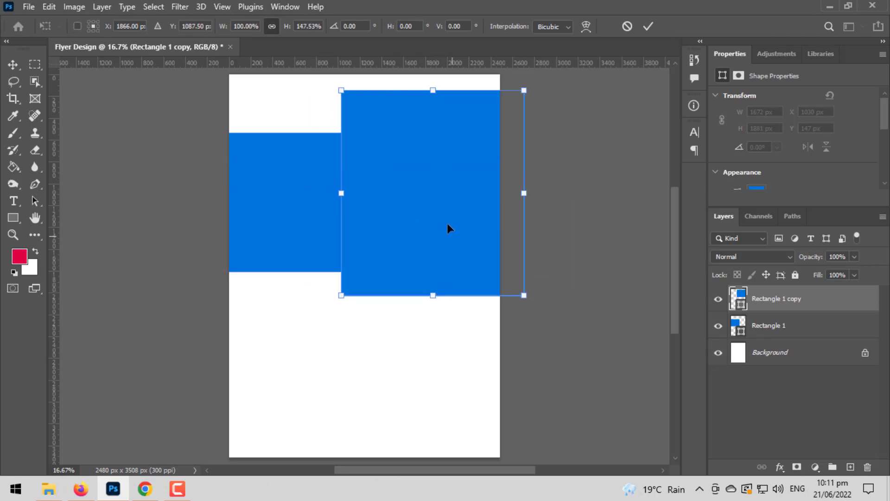
mouse_move(447, 223)
mouse_down()
mouse_move(442, 196)
mouse_move(454, 218)
mouse_up()
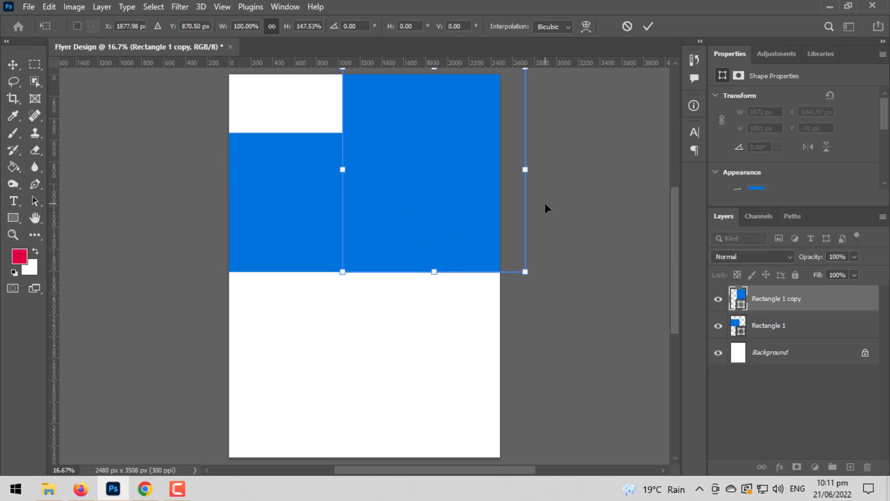
key(Return)
drag(389, 200, 397, 204)
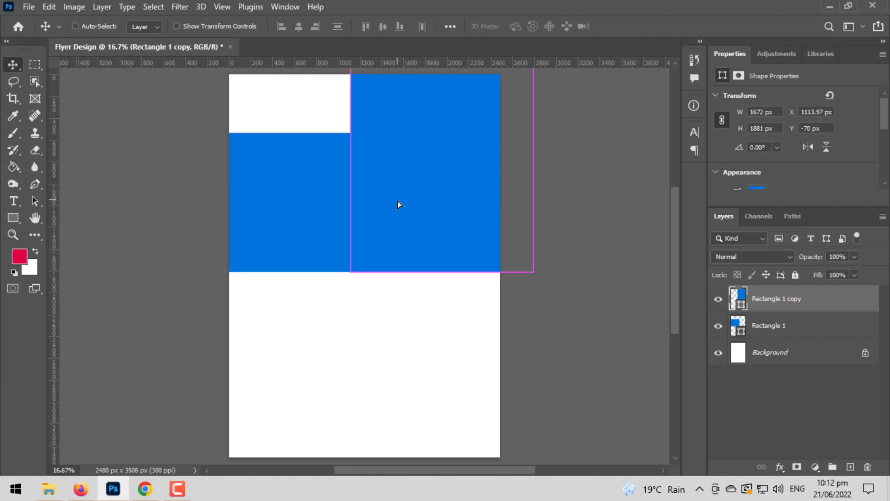
Pull the copied rectangle's lower-left corner outward to slant its left edge, and shift the shape right along the page.
key(ctrl+t)
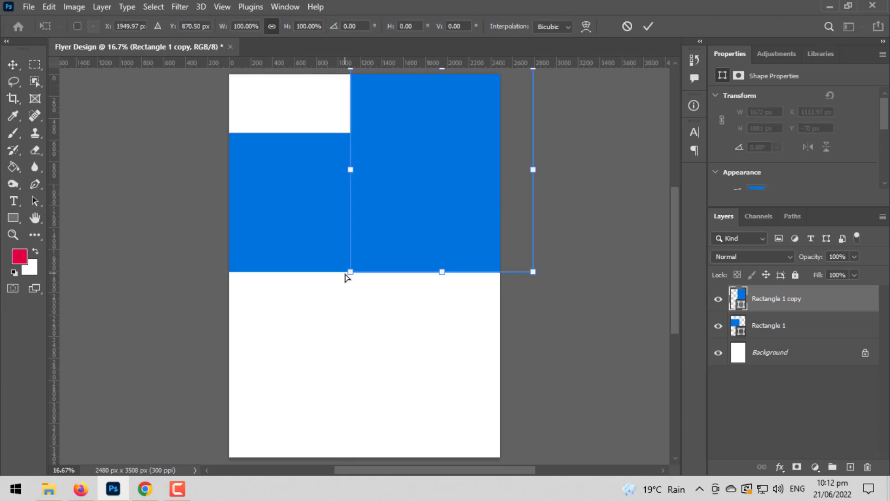
drag(350, 274, 288, 274)
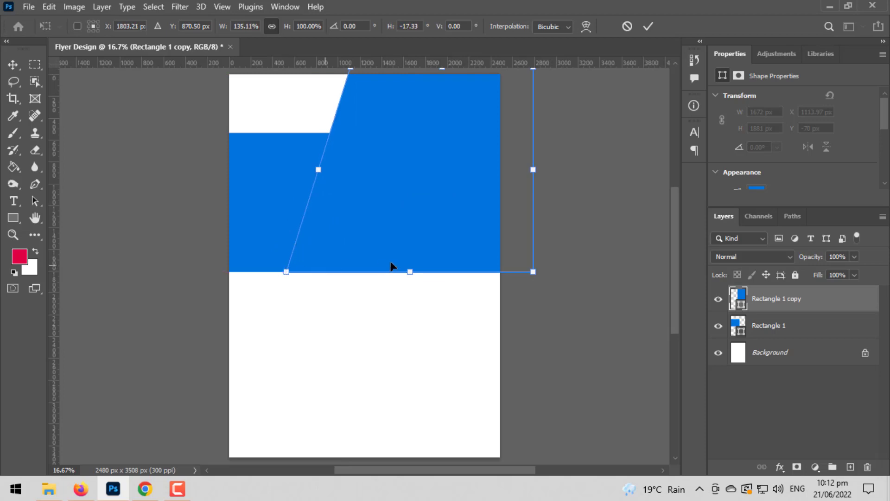
scroll(429, 303, down, 2)
drag(416, 273, 430, 303)
drag(412, 239, 431, 238)
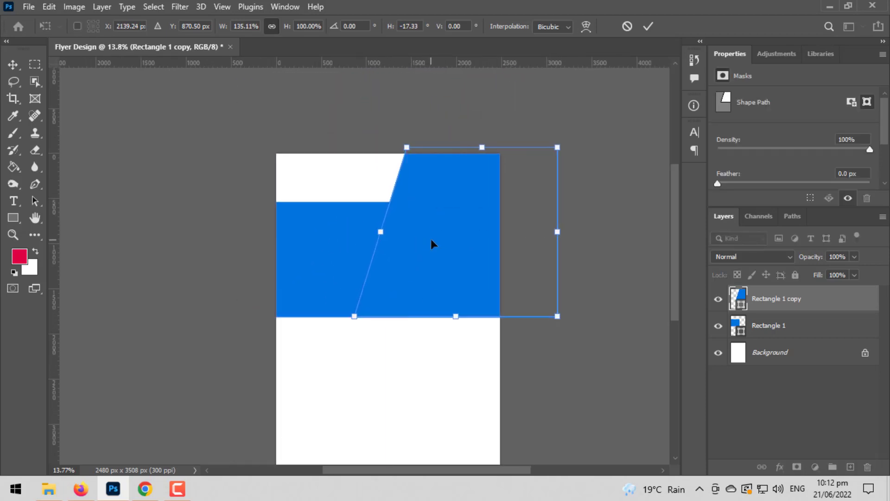
key(Return)
Move the Rectangle 1 copy layer below Rectangle 1 in the layer order.
scroll(430, 238, up, 3)
click(352, 237)
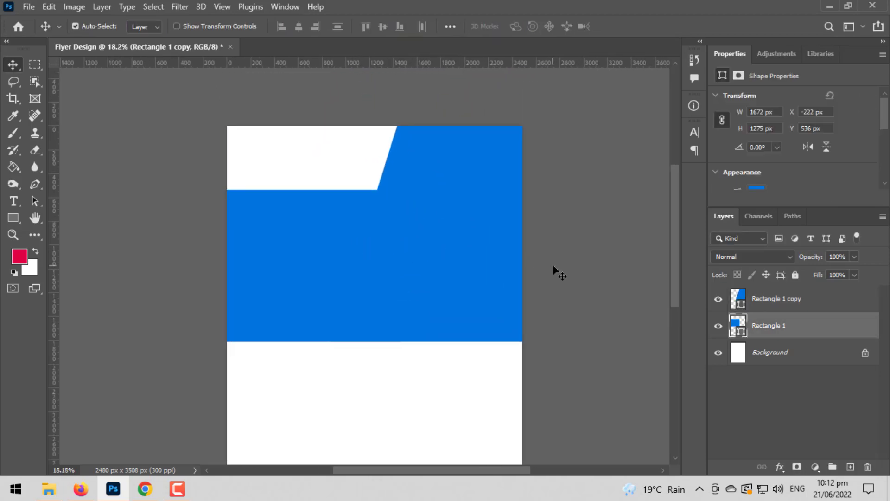
drag(795, 303, 824, 338)
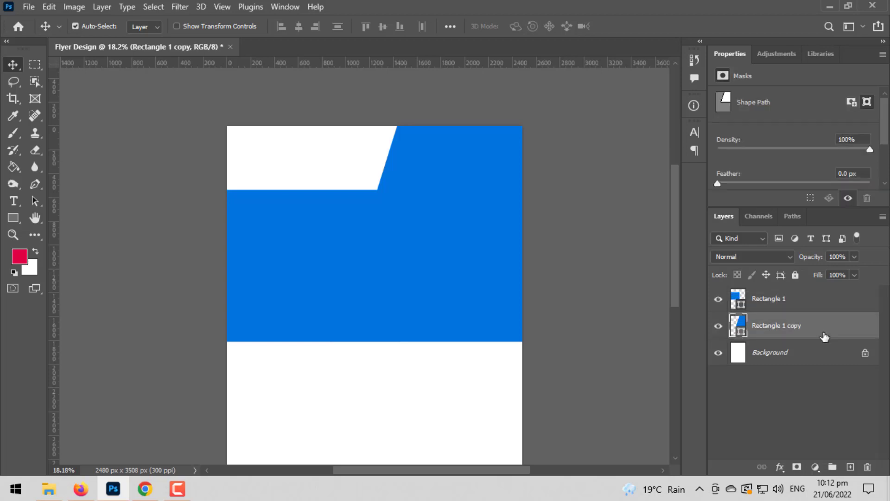
Add a white (ffffff) solid color fill layer above the Background layer and delete the Background layer.
click(832, 362)
click(816, 466)
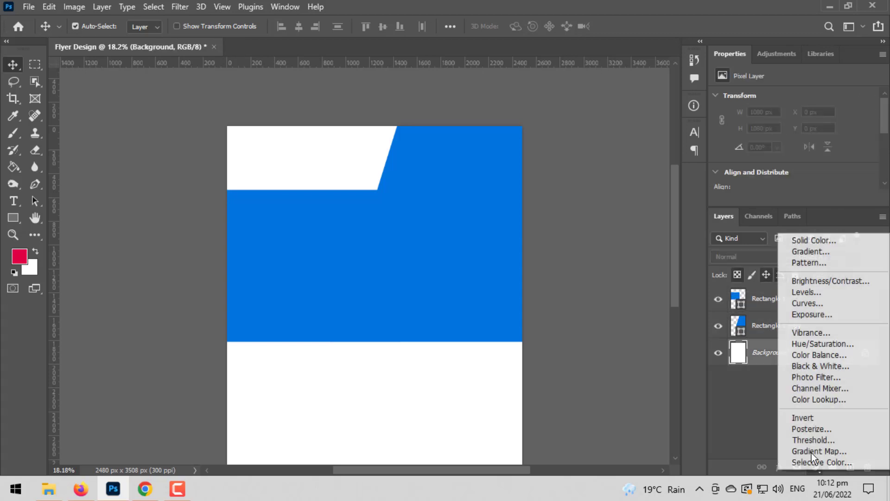
click(805, 238)
text(ffffff)
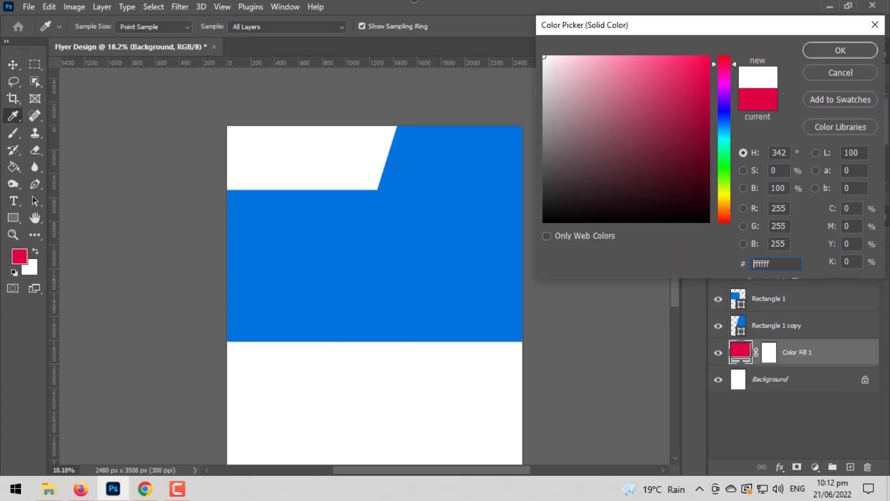
click(824, 55)
click(825, 382)
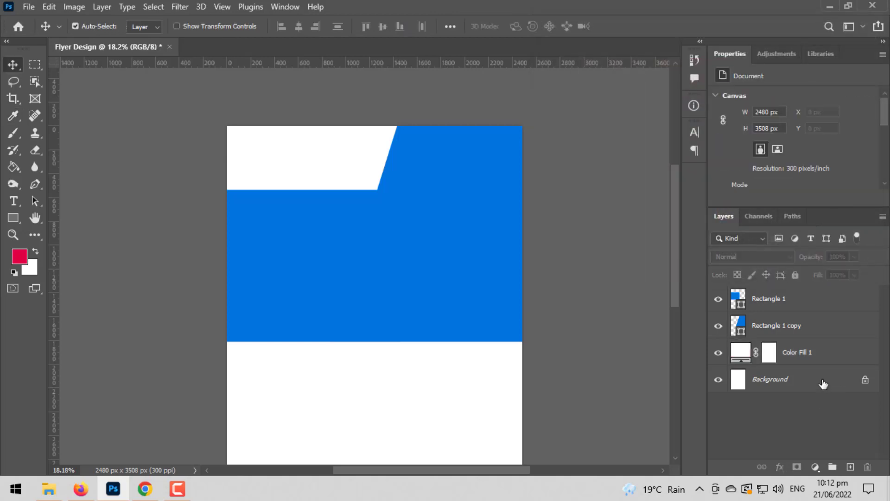
key(Delete)
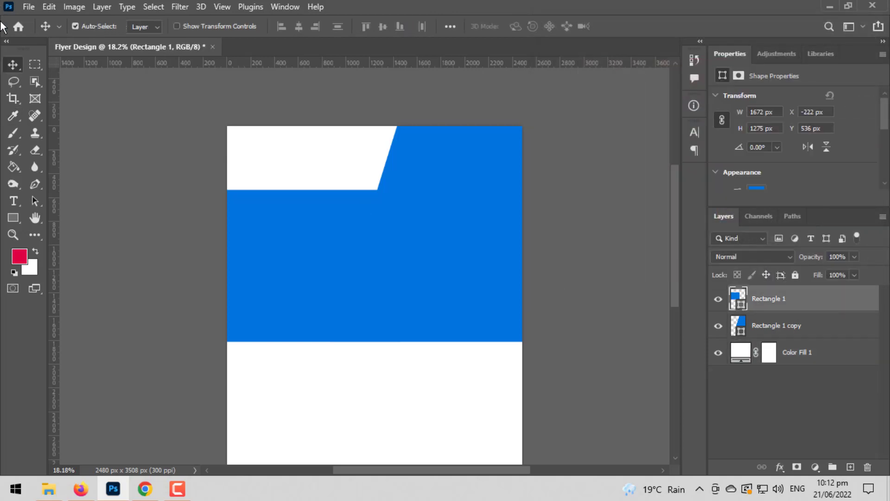
Place the New York skyline photo nyc-g600ce71c6_1920 from the Downloads folder as an embedded image.
click(31, 7)
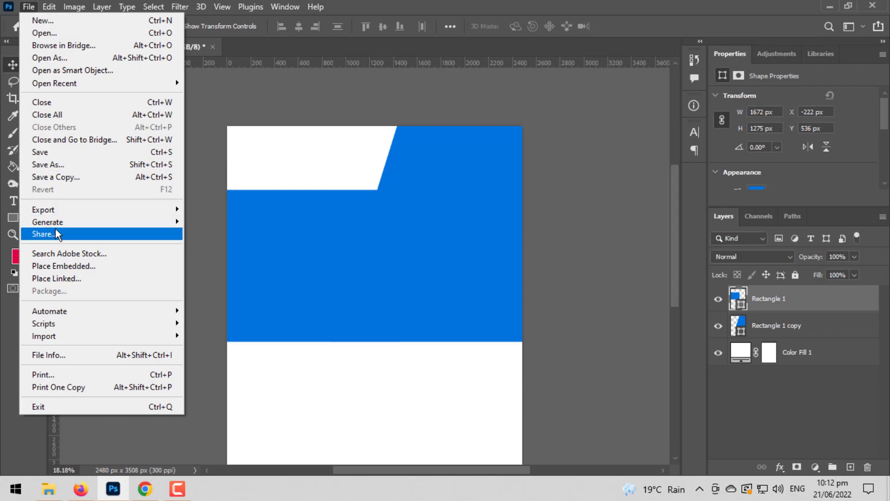
click(68, 266)
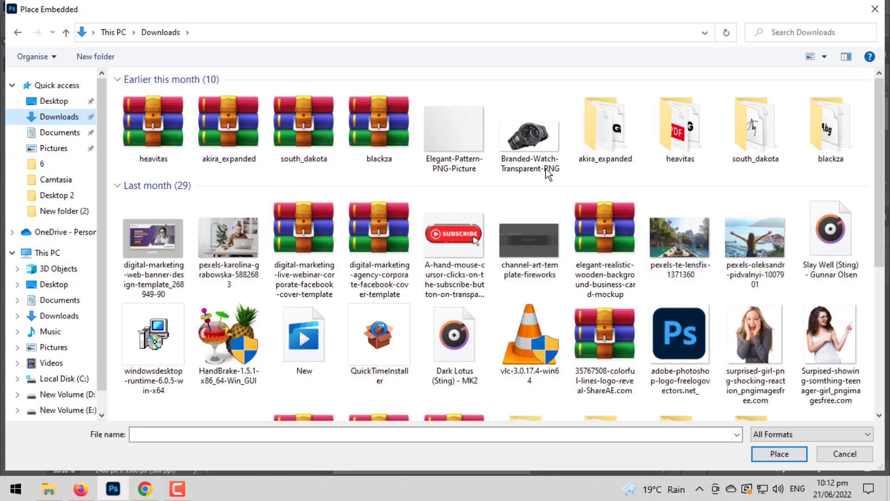
scroll(512, 281, down, 4)
scroll(512, 281, down, 3)
double_click(511, 296)
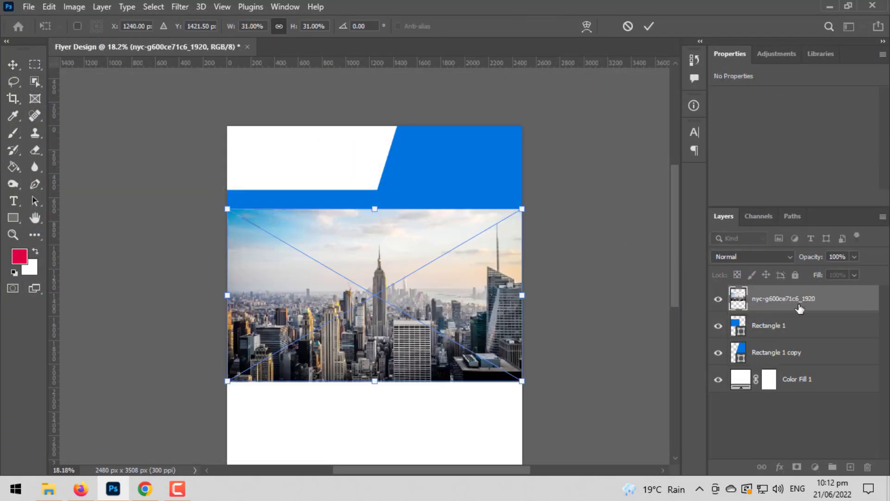
Move the skyline photo layer below Rectangle 1 and clip it to the Rectangle 1 copy shape.
drag(799, 308, 798, 338)
right_click(798, 338)
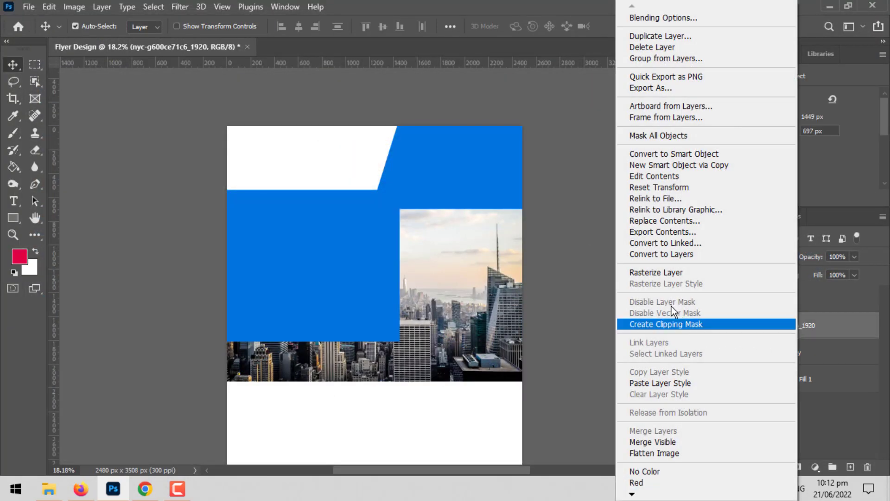
click(669, 324)
Enlarge the skyline photo to about 3346 × 1955 px and position it to fill the slanted shape at the page's upper right.
drag(477, 288, 544, 181)
key(ctrl+t)
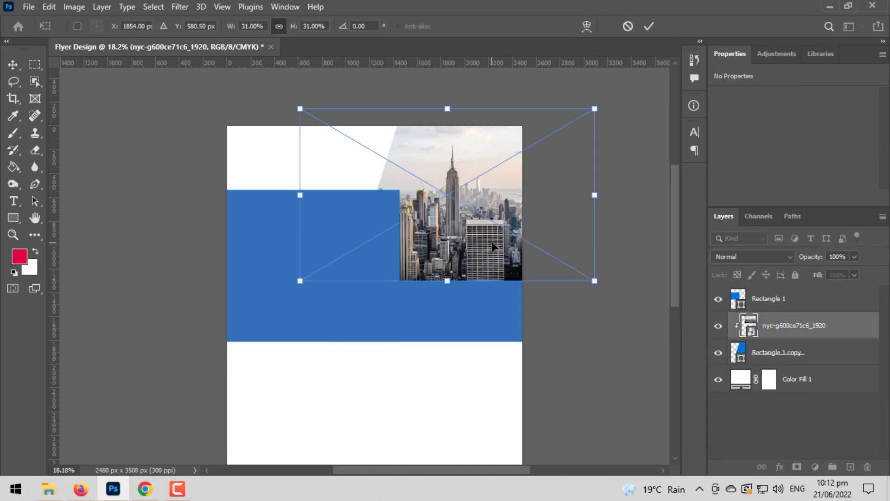
key(ctrl+y)
drag(450, 292, 450, 347)
key(Return)
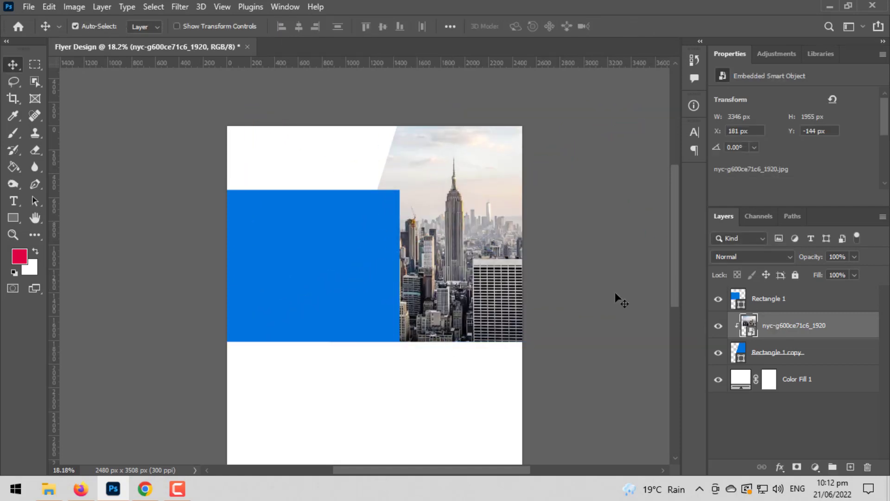
Slant Rectangle 1's right edge by pulling its upper-right corner inward and its lower-right corner outward over the photo.
click(387, 229)
key(ctrl+t)
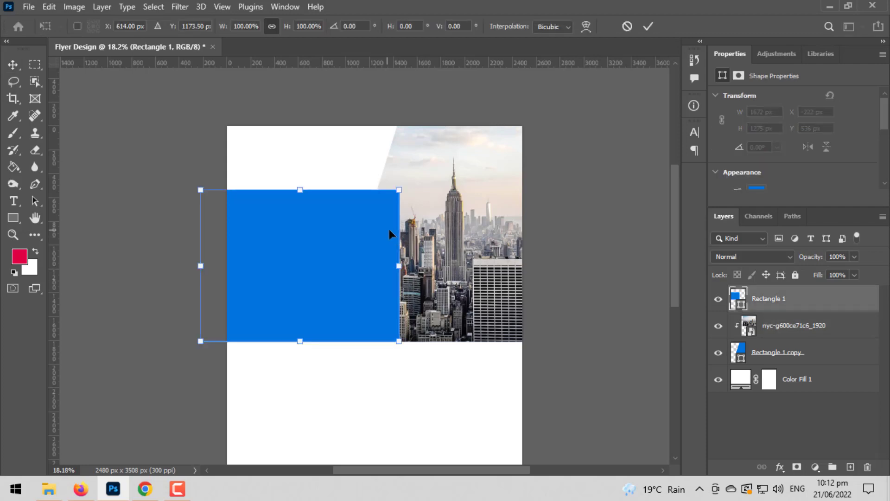
drag(398, 195, 375, 218)
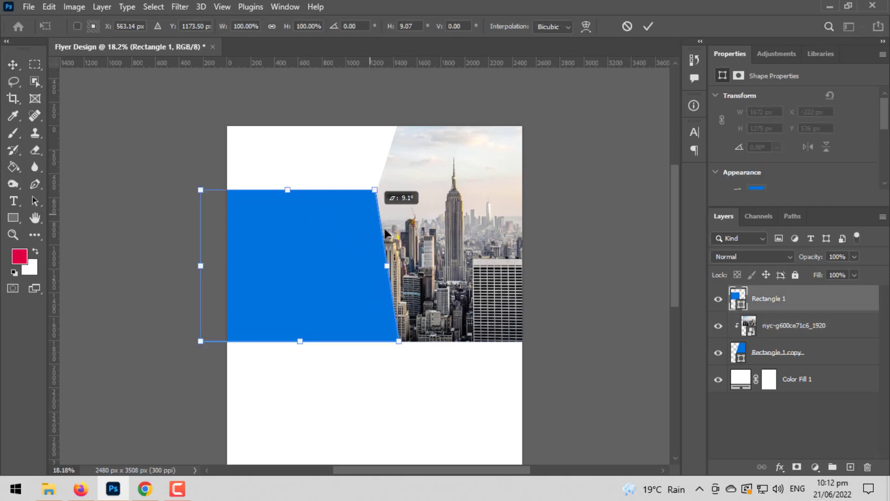
mouse_move(398, 341)
mouse_down()
mouse_move(434, 341)
mouse_move(391, 327)
mouse_move(399, 325)
mouse_up()
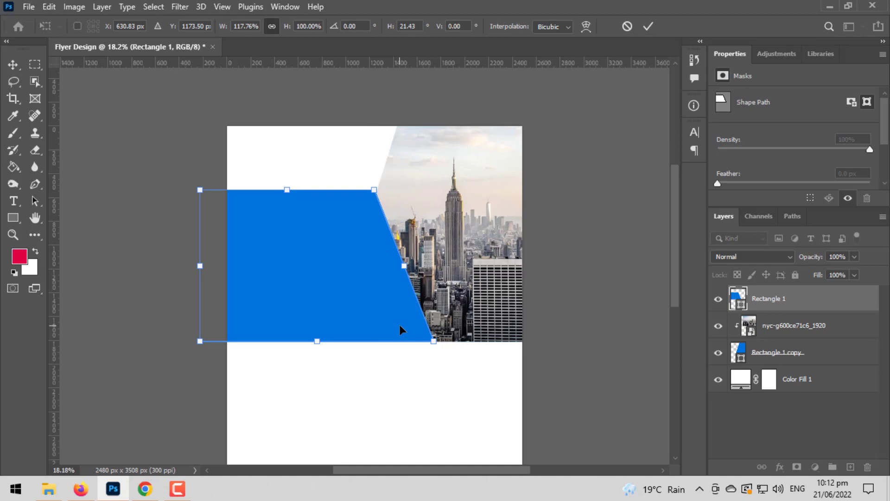
key(Return)
Nudge Rectangle 1 right so its upper-right corner meets the slanted edge of the skyline photo.
scroll(383, 155, up, 5)
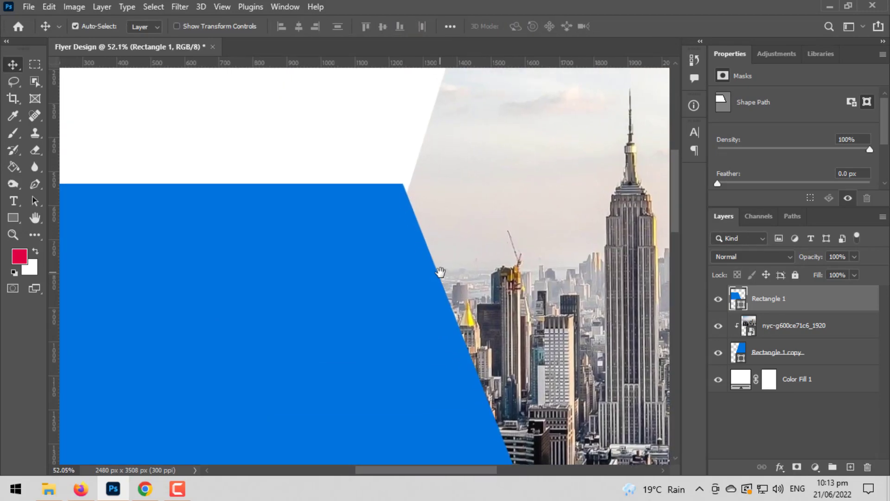
drag(400, 222, 405, 226)
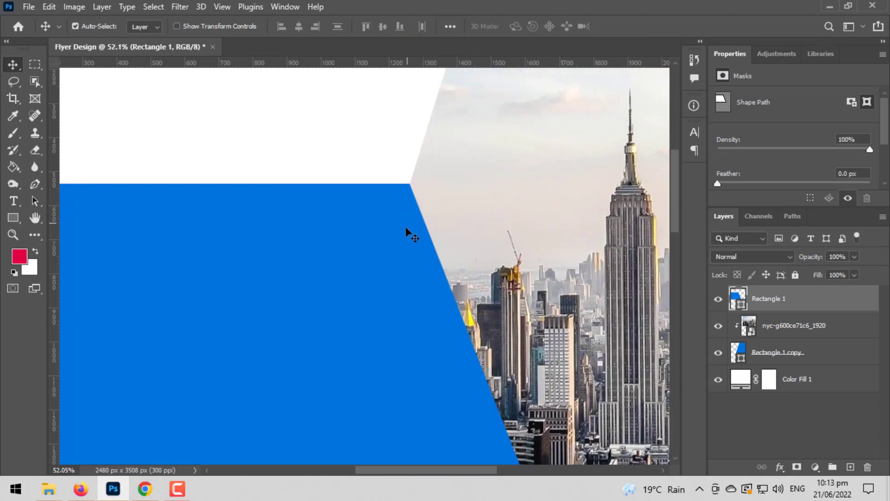
scroll(404, 230, down, 1)
scroll(405, 230, down, 5)
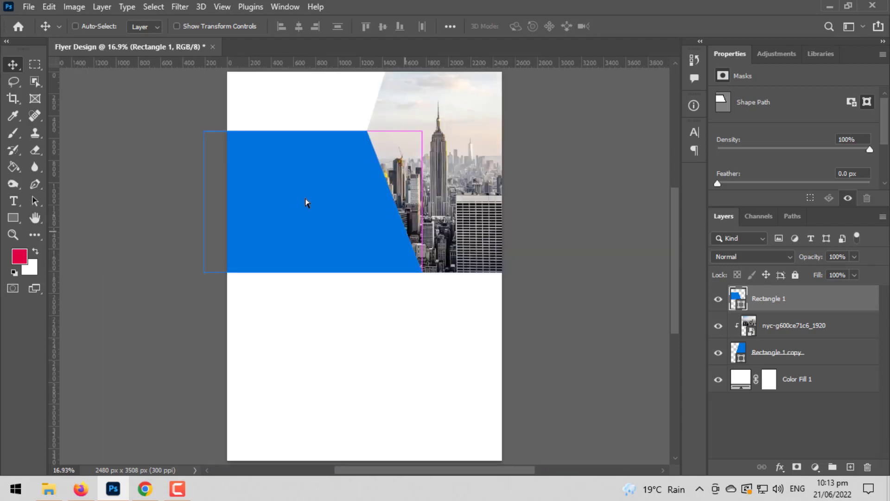
Set the Rectangle 1 layer's opacity to 90%.
scroll(297, 200, up, 2)
drag(355, 181, 371, 255)
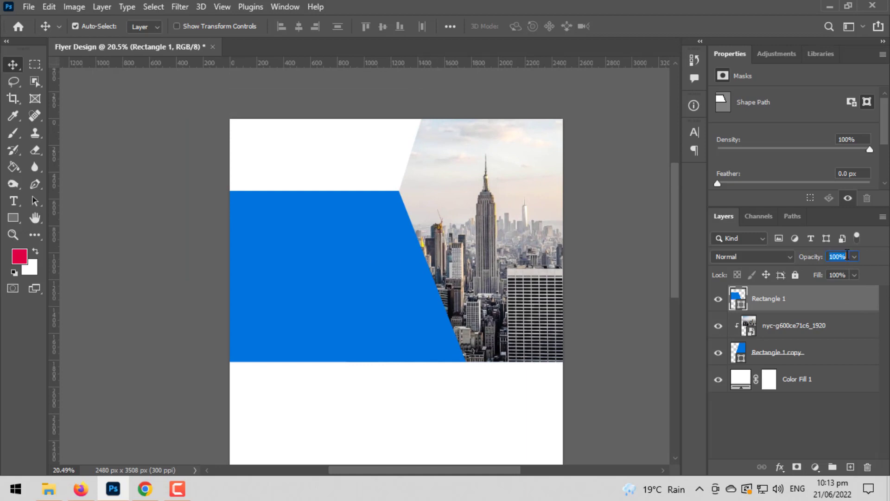
text(90)
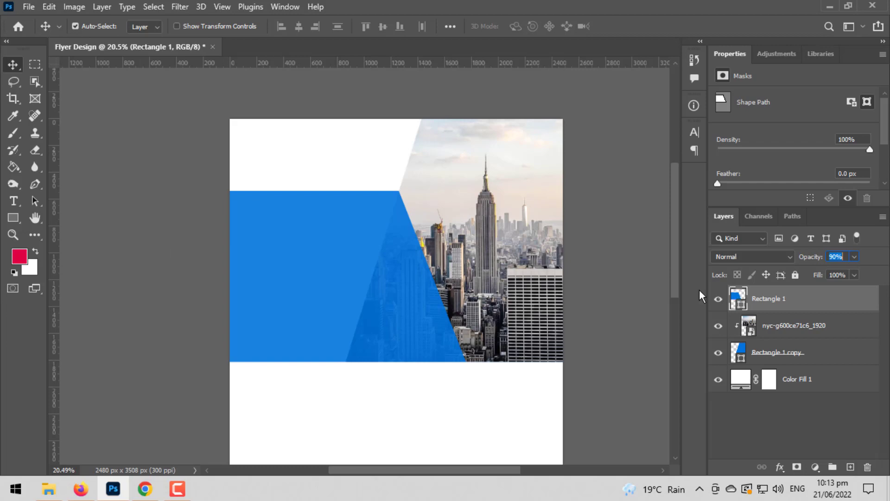
Change Rectangle 1's fill to the linear dark-to-light blue gradient at 90°.
click(13, 217)
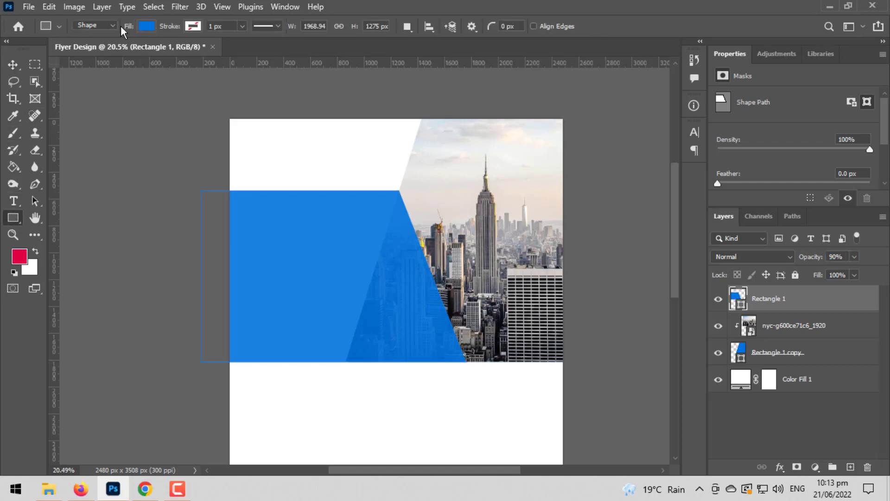
click(147, 26)
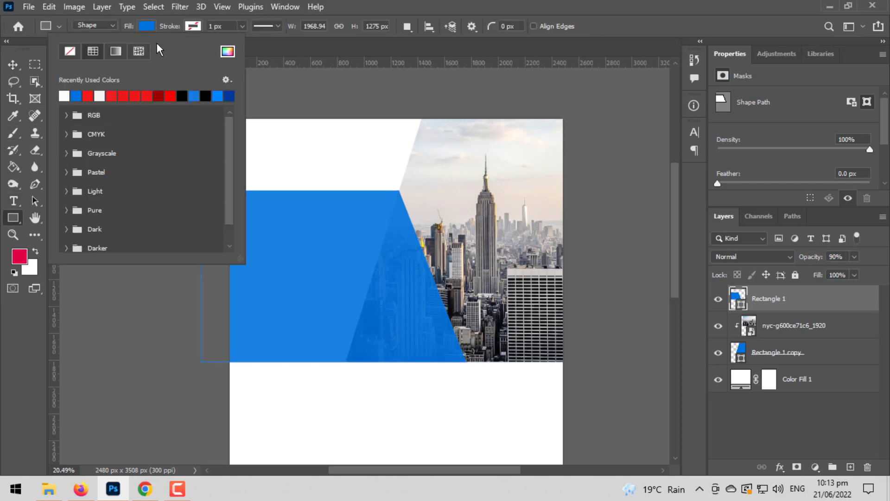
click(115, 51)
click(74, 96)
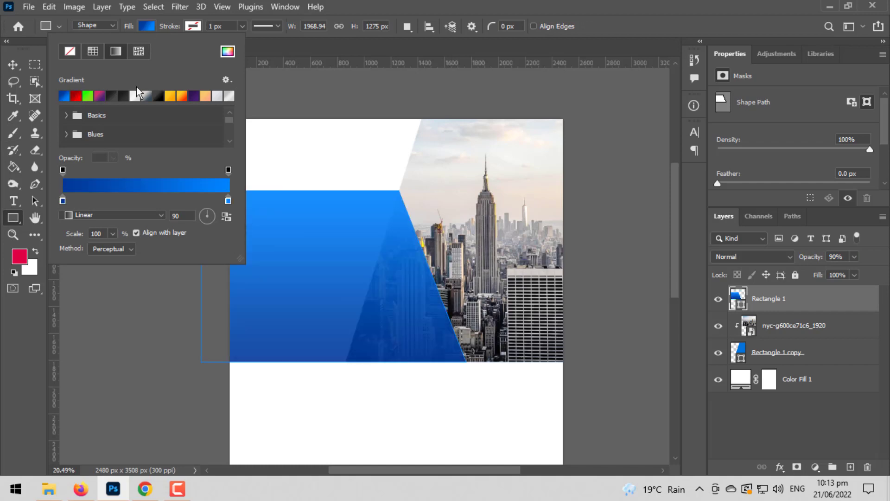
click(622, 1)
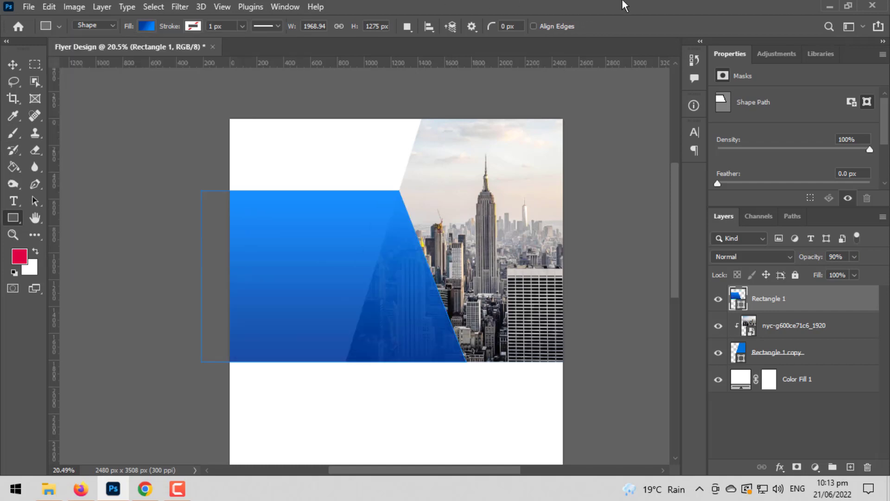
click(13, 64)
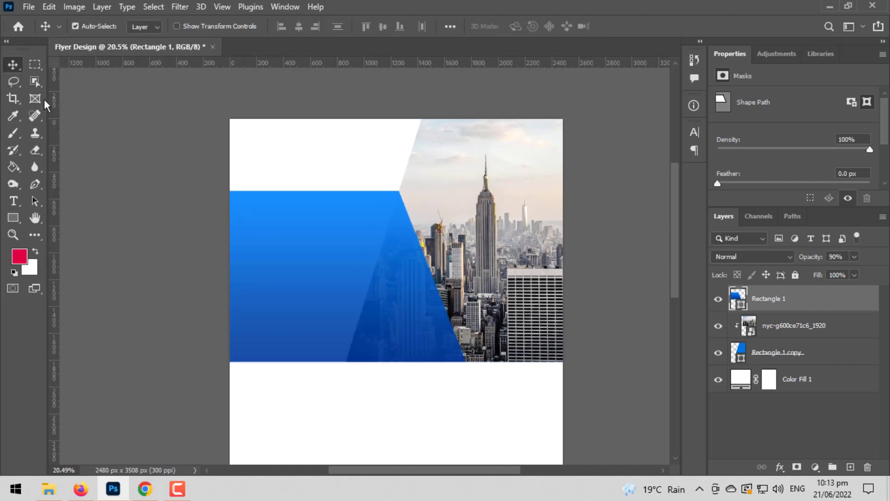
Draw a 1257 × 344 px rectangle below the skyline photo and slant its left edge by pulling the upper-left corner inward.
scroll(375, 312, up, 2)
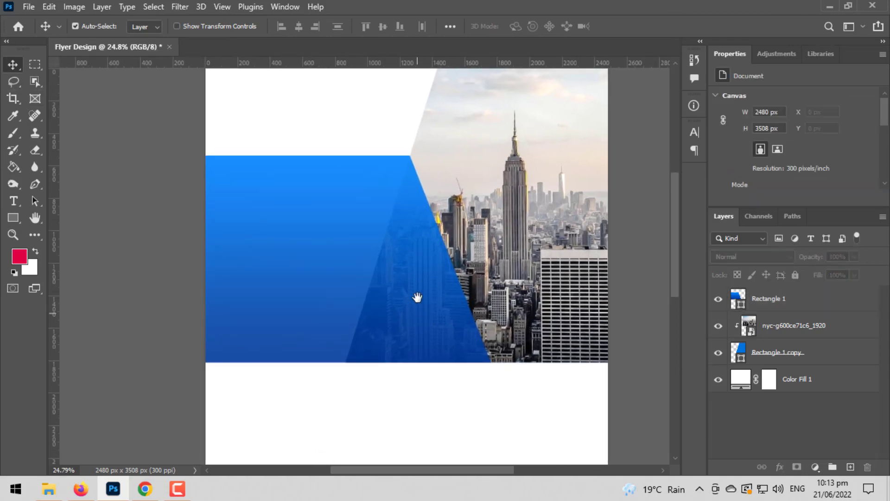
click(14, 216)
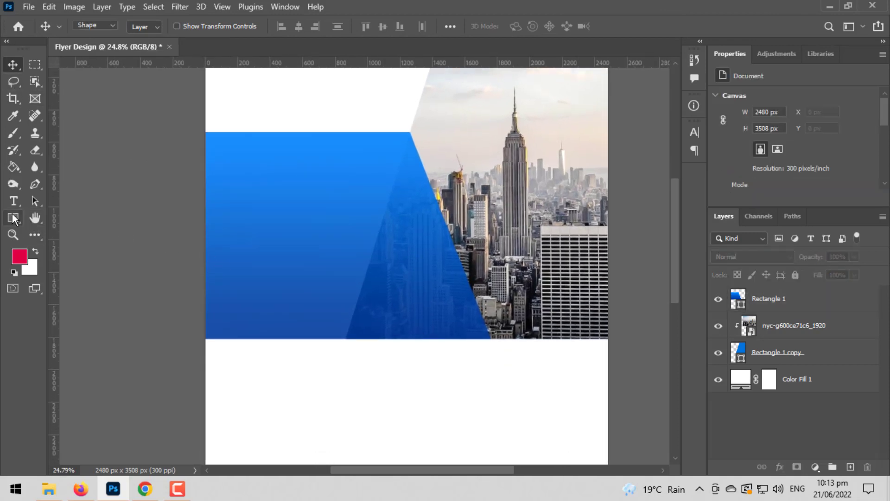
click(46, 218)
drag(421, 381, 625, 437)
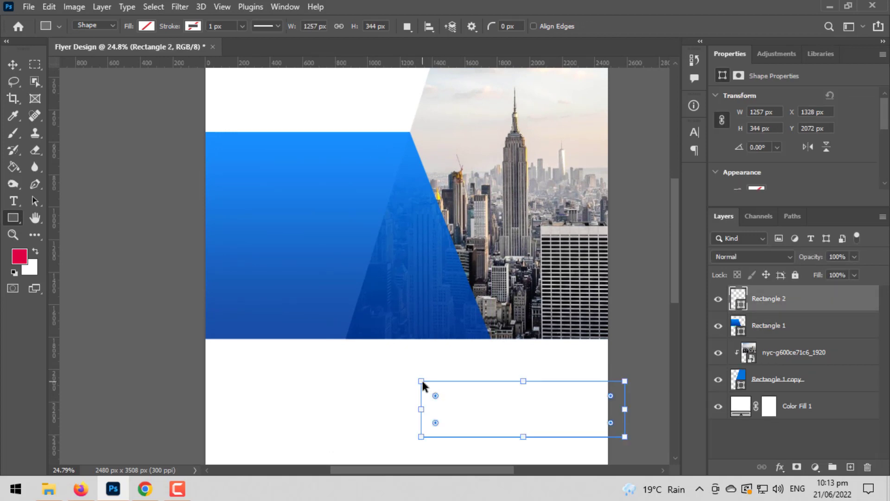
drag(422, 383, 501, 382)
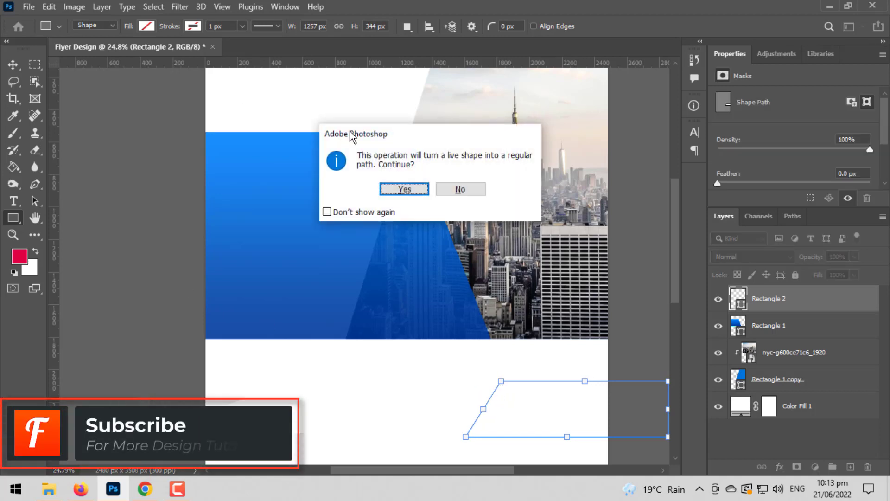
click(415, 190)
Fill the slanted Rectangle 2 with the recently used medium blue and move it flush under the photo at the page's right edge.
click(146, 26)
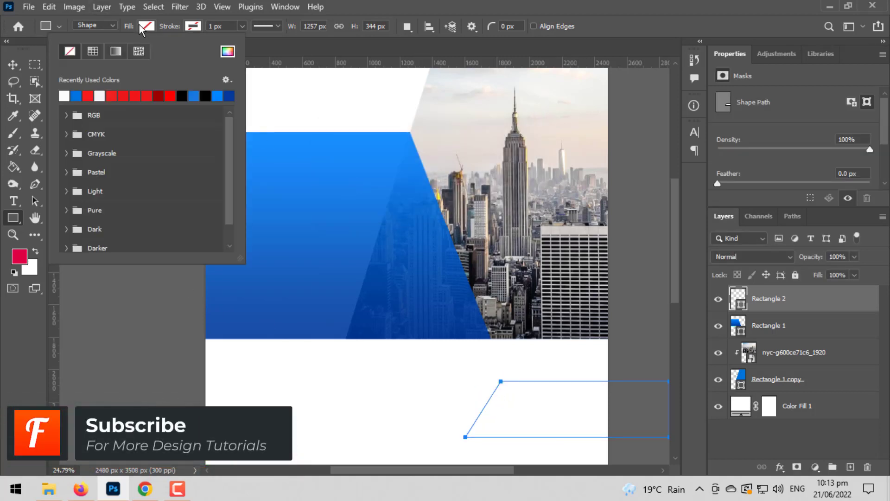
click(75, 96)
key(Return)
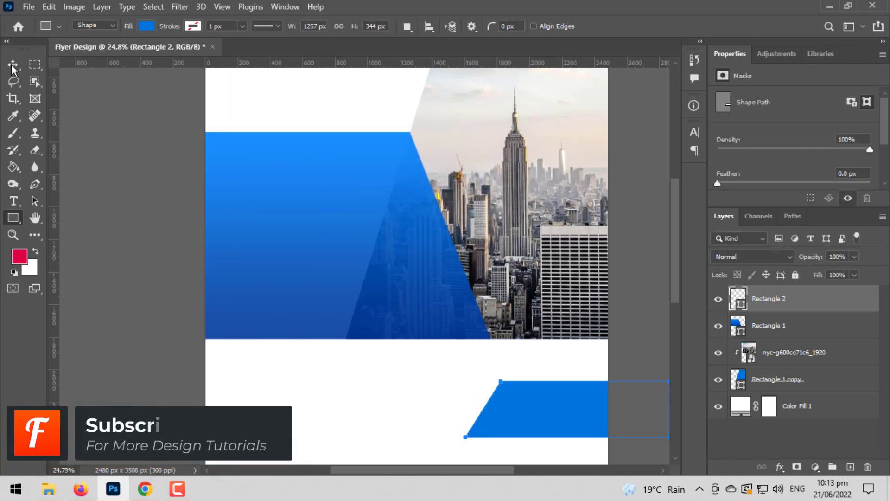
key(v)
drag(561, 391, 506, 352)
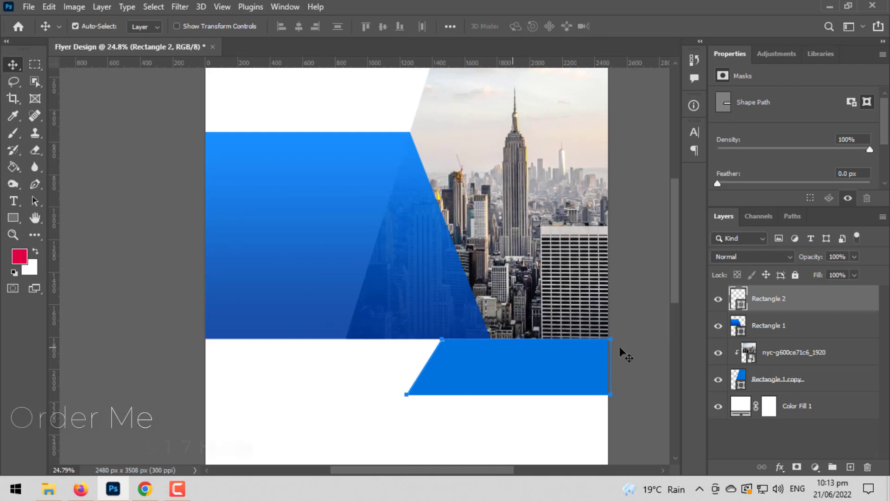
click(356, 244)
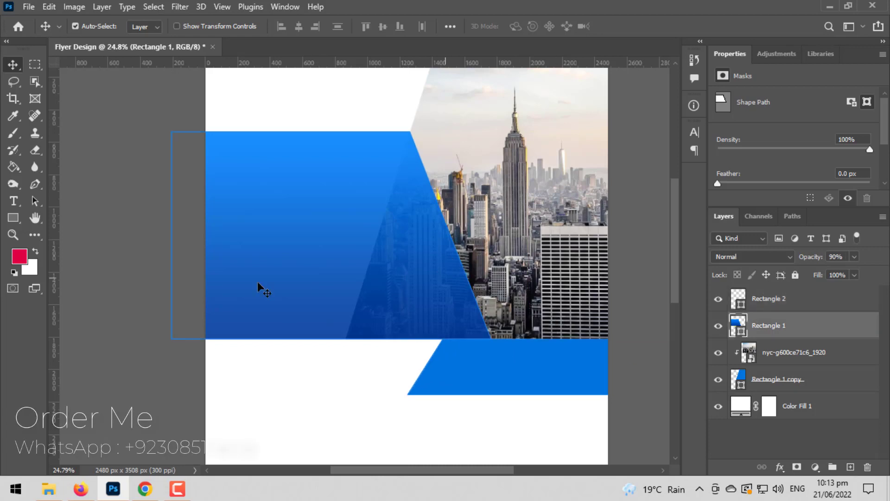
click(140, 204)
Move both blue shapes, the skyline photo and its clipping shape slightly up the page together.
scroll(152, 215, down, 1)
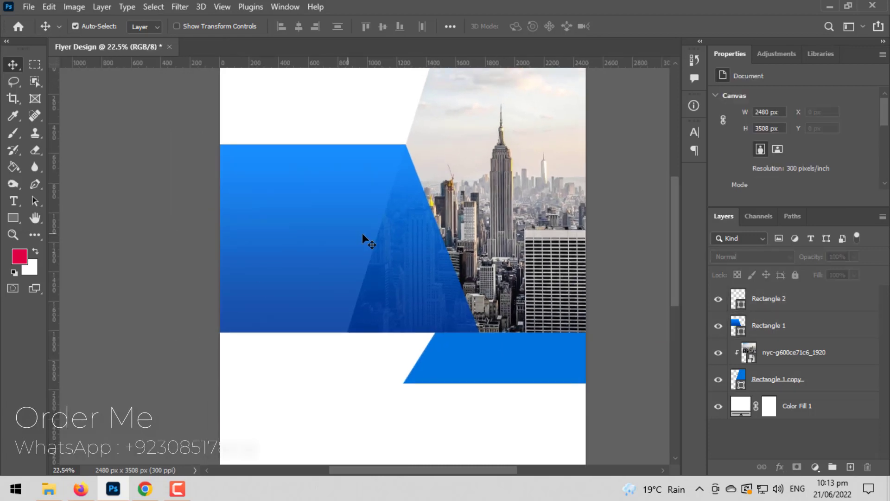
scroll(363, 233, down, 1)
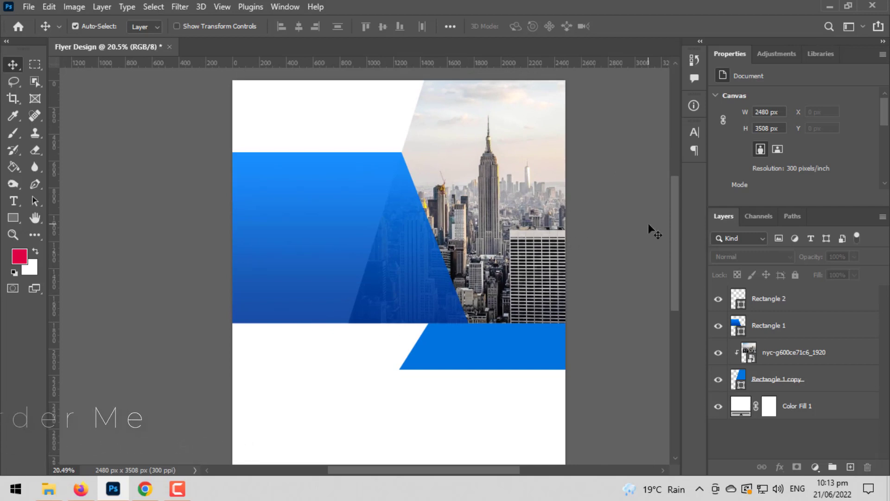
mouse_move(460, 354)
mouse_down()
mouse_move(454, 369)
mouse_move(452, 357)
mouse_move(464, 352)
mouse_move(456, 353)
mouse_up()
drag(590, 355, 641, 364)
shift+click(768, 391)
key(ctrl+t)
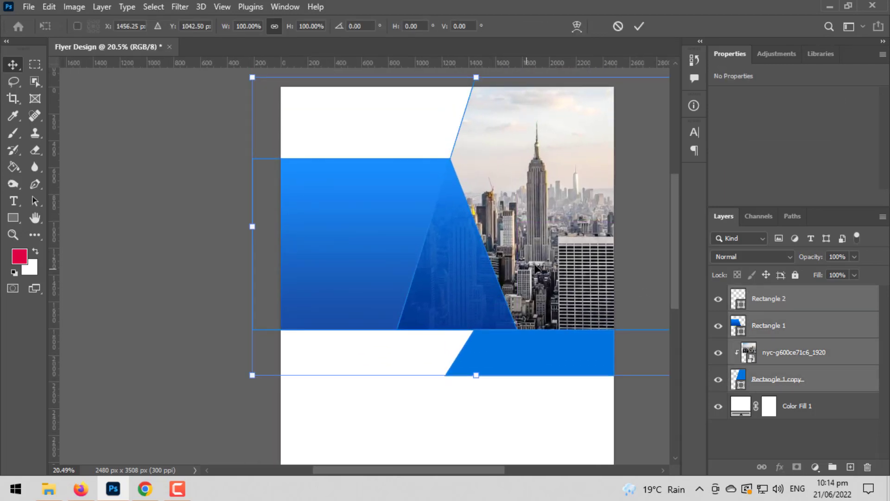
drag(535, 262, 535, 248)
key(Return)
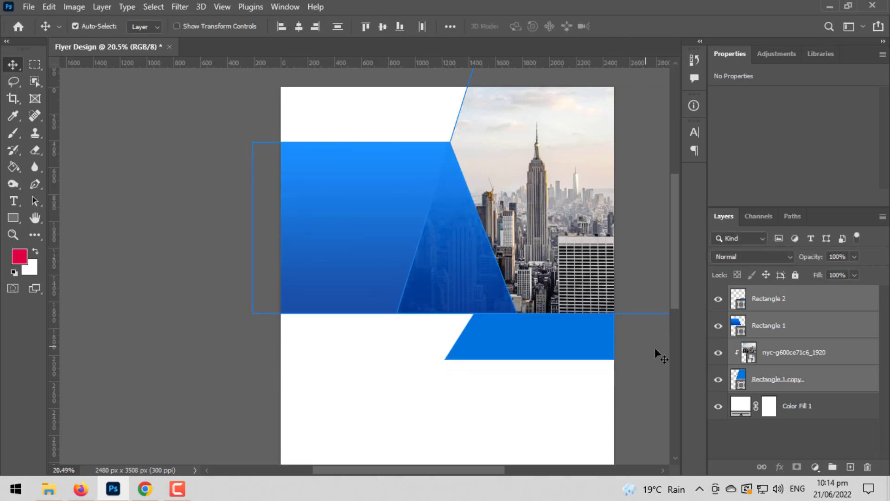
click(644, 354)
Move Rectangle 2 up over the photo's lower edge and right until its upper-left corner meets Rectangle 1's slanted edge.
scroll(642, 353, down, 4)
drag(536, 318, 578, 352)
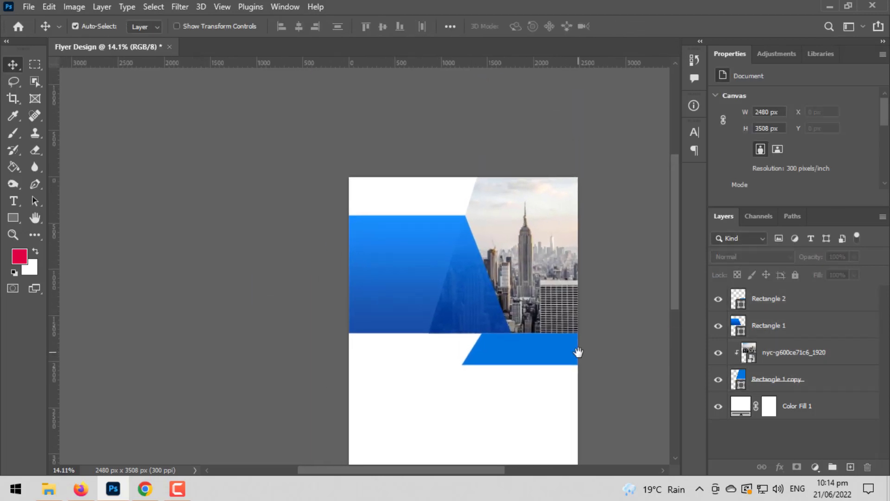
scroll(419, 299, up, 4)
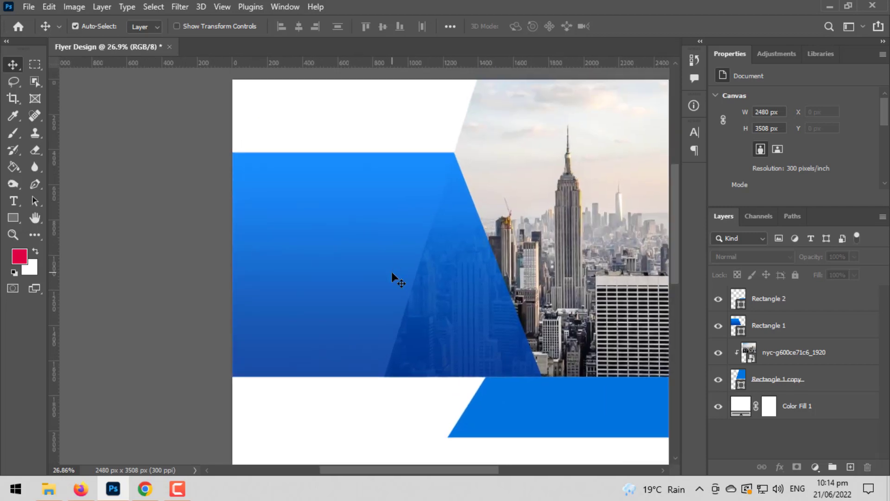
scroll(352, 278, up, 1)
scroll(352, 280, down, 1)
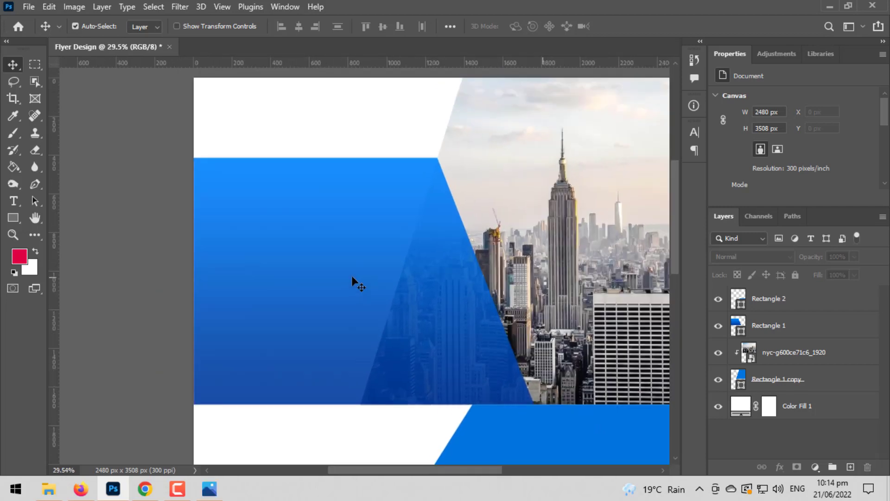
drag(590, 433, 591, 399)
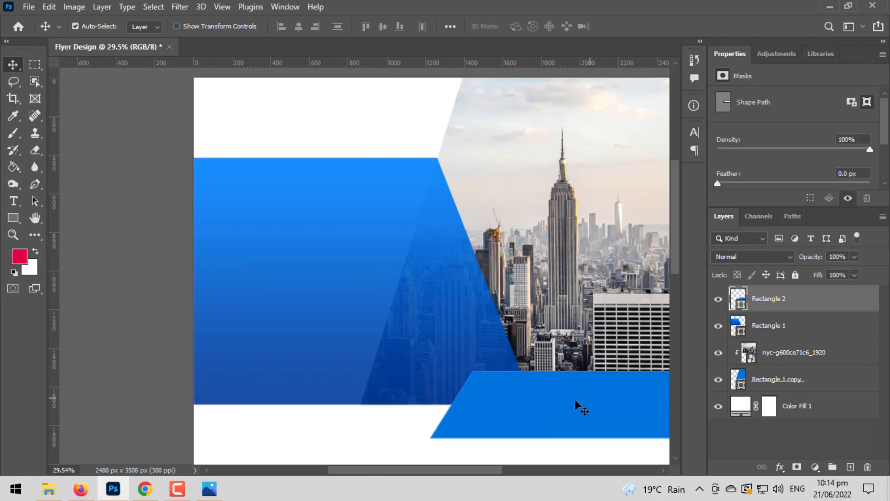
scroll(510, 396, right, 3)
drag(492, 395, 529, 398)
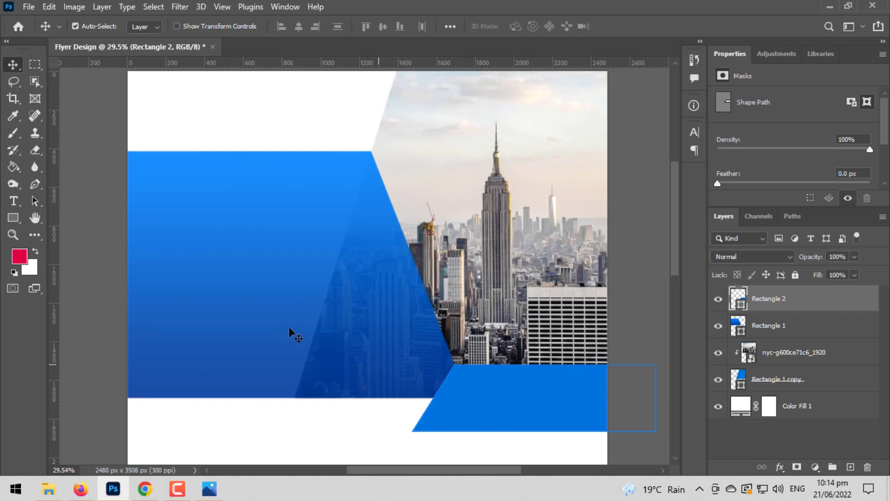
Add the text "WE PROVIDE CREATIVE SOLUTION" on three lines over the large blue shape.
drag(250, 275, 304, 278)
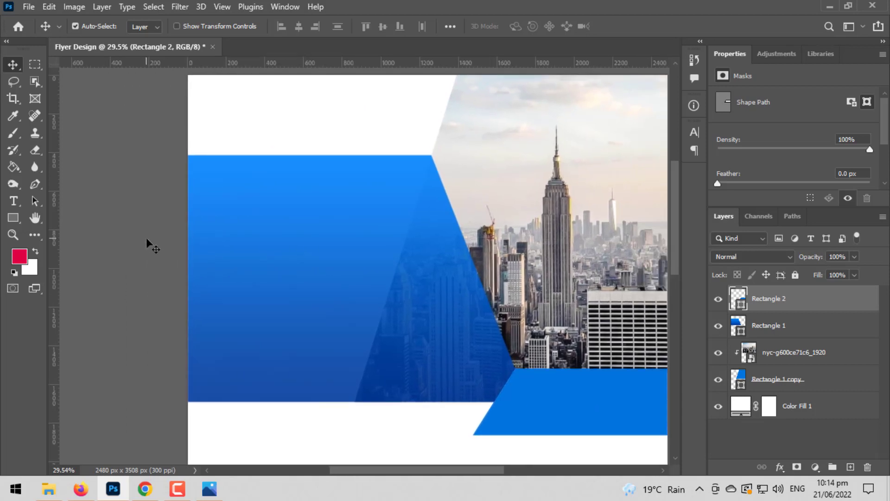
click(149, 244)
click(14, 201)
click(258, 248)
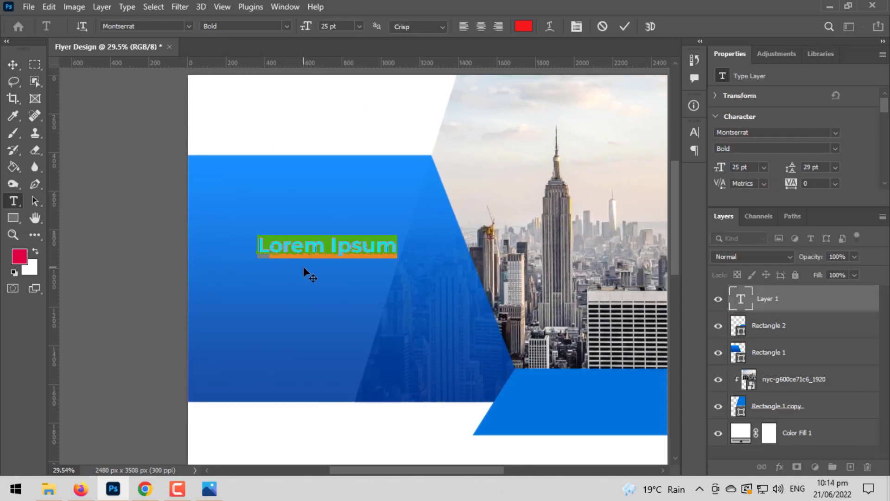
text(WE P)
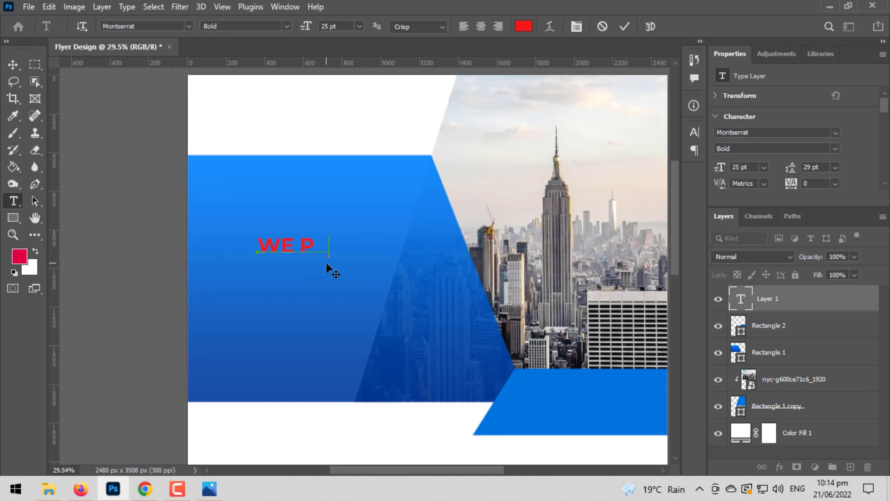
text(ROVIDE)
key(Return)
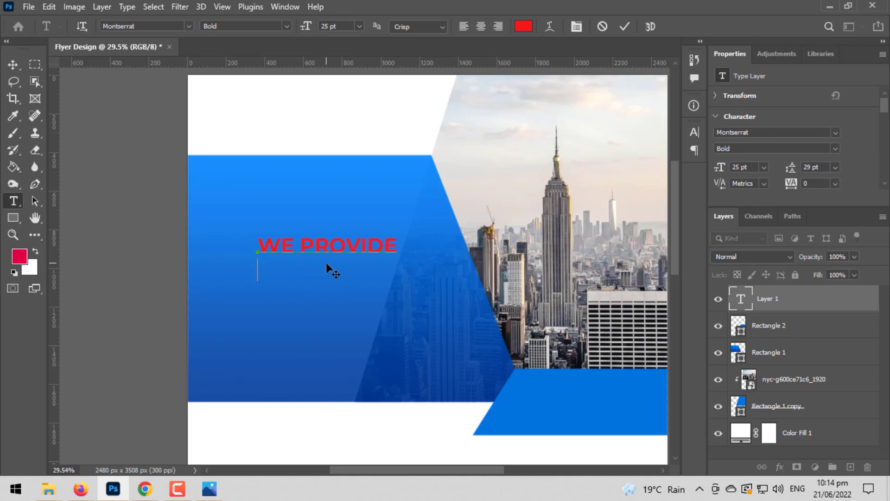
text(CREATIVE)
key(Return)
text(SOLUTION)
Enlarge the three-line headline to 42 pt and move it to the upper-left part of the large blue shape.
key(ctrl+a)
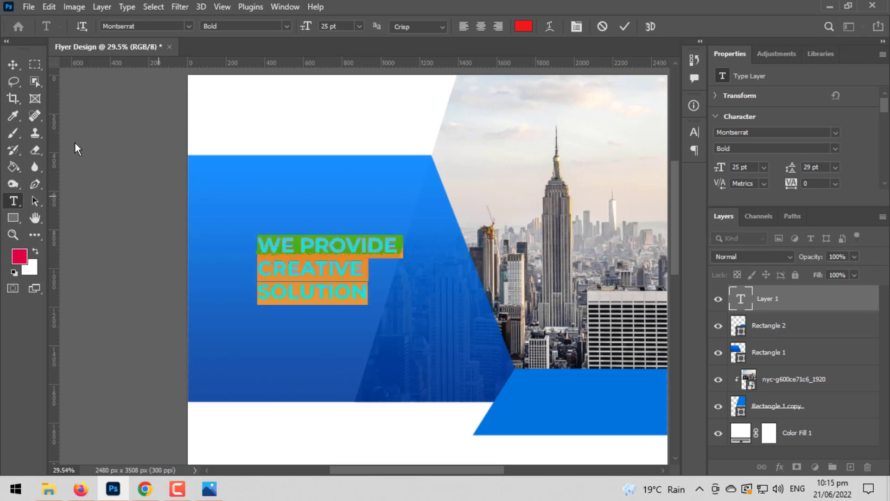
drag(304, 29, 313, 30)
click(13, 64)
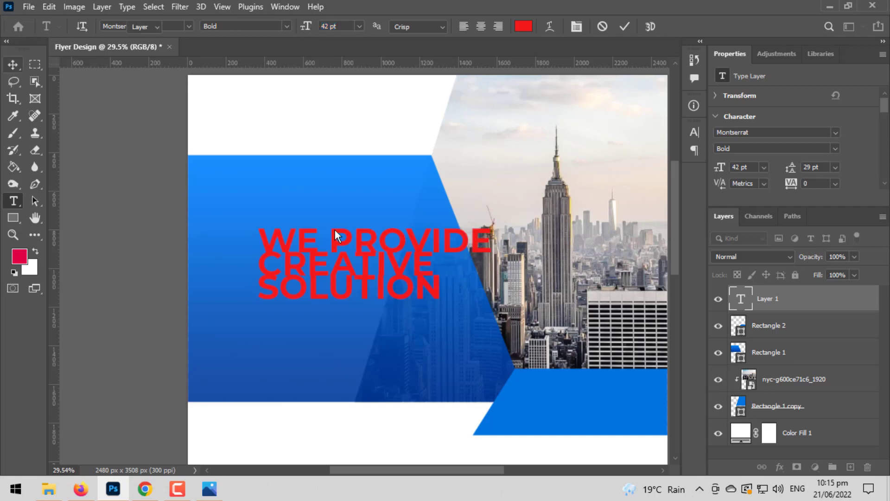
drag(377, 239, 327, 208)
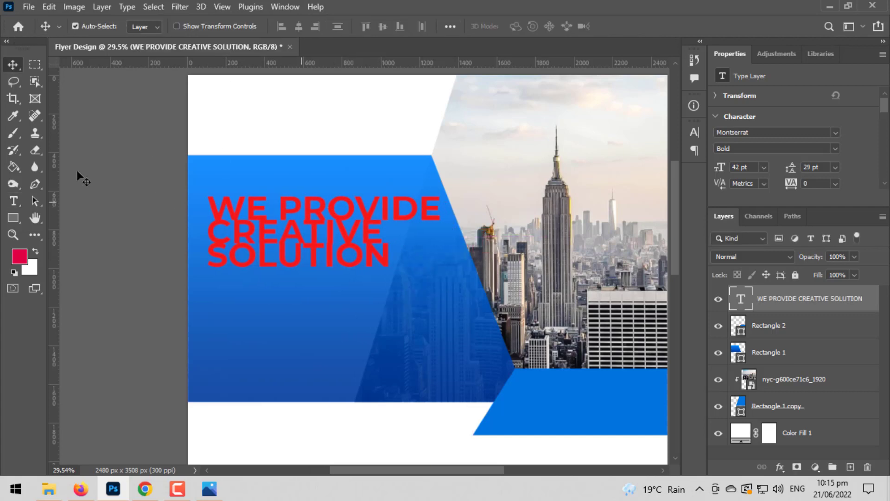
Delete the CREATIVE and SOLUTION lines from the headline, keeping only "WE PROVIDE".
click(11, 204)
triple_click(259, 237)
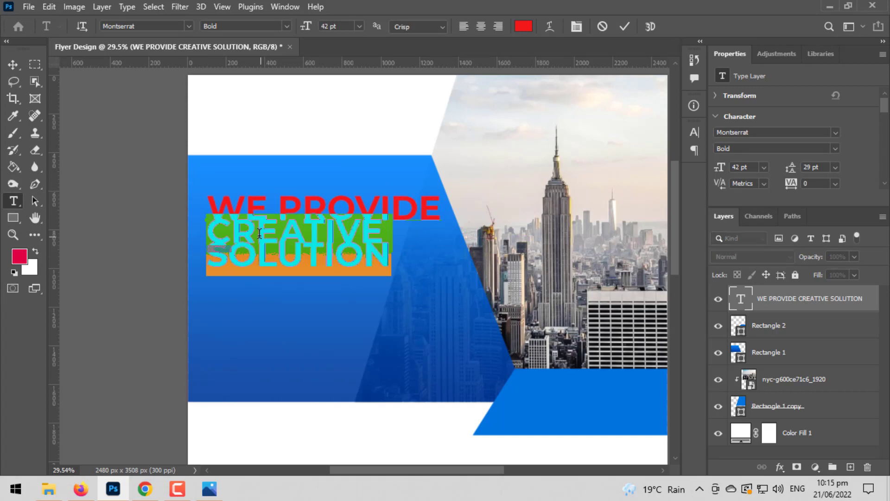
key(BackSpace)
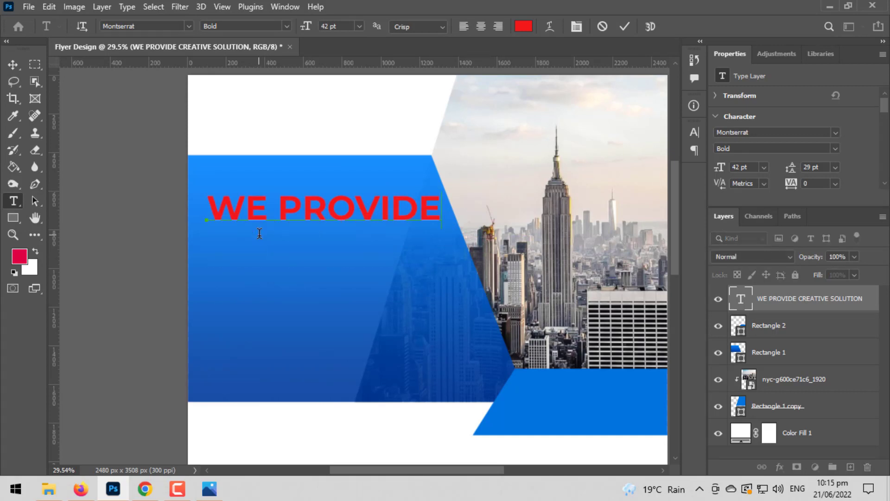
Change the colour of the "WE PROVIDE" text to white (ffffff).
key(ctrl+a)
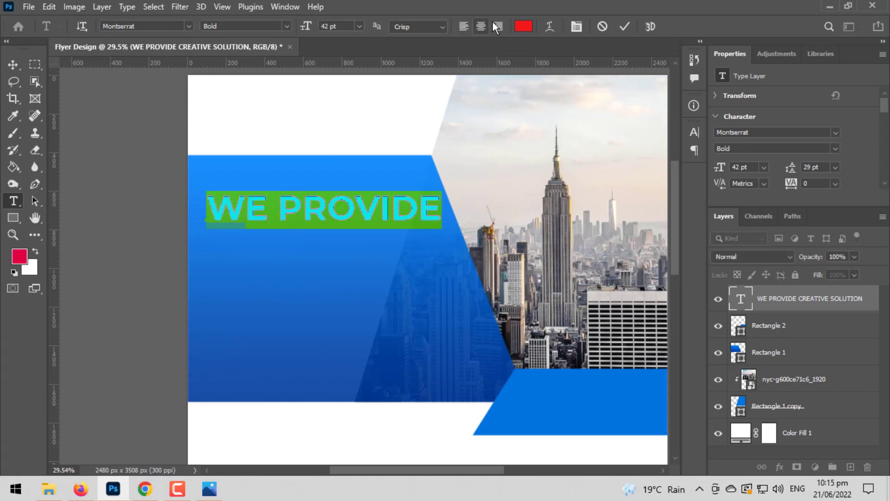
click(575, 26)
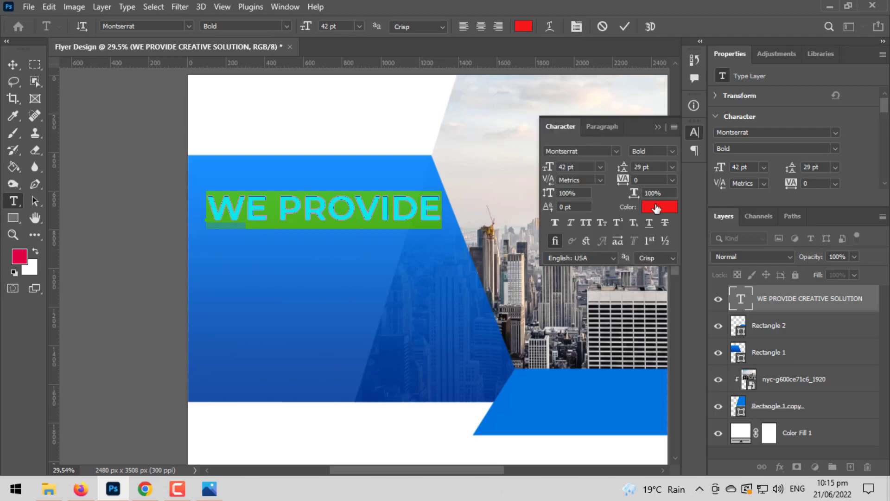
click(656, 206)
text(ffffff)
click(832, 51)
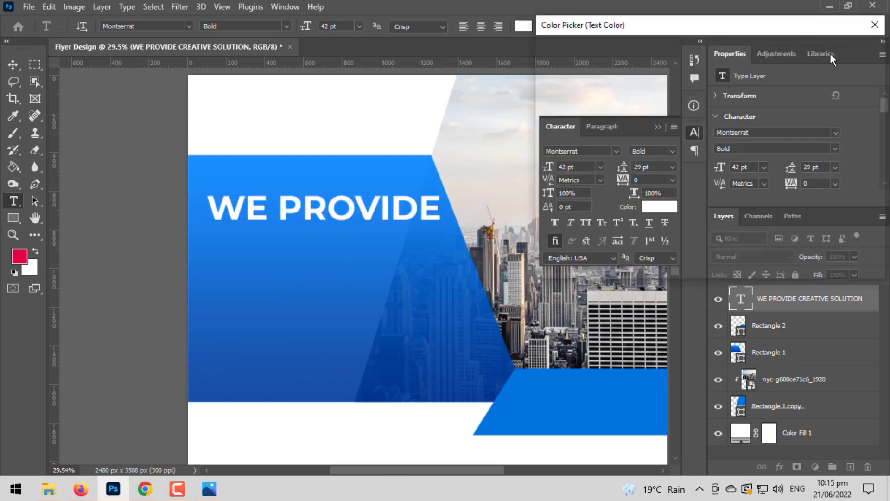
Set "WE PROVIDE" to the Light weight at 29 pt and move it slightly up within the blue shape.
click(662, 152)
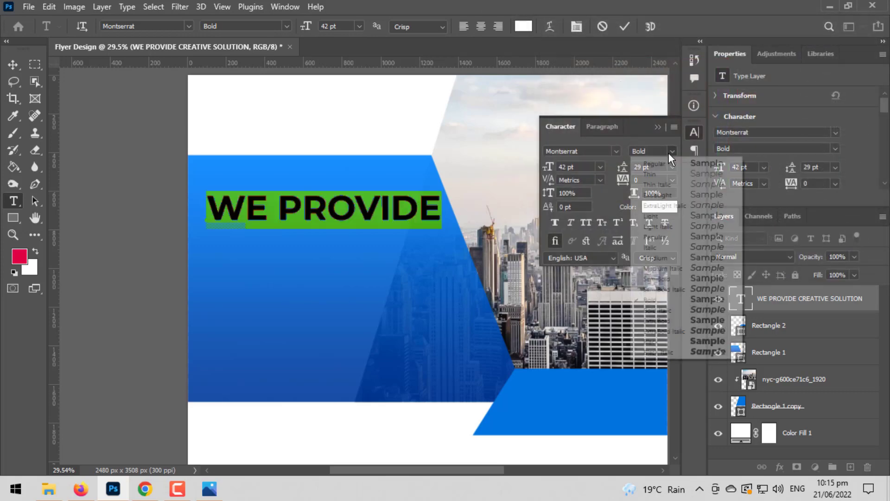
click(665, 211)
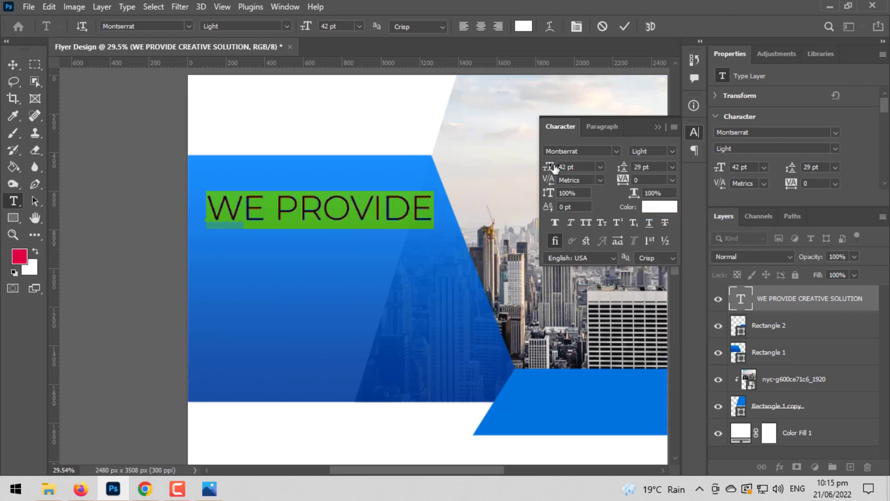
drag(554, 168, 547, 168)
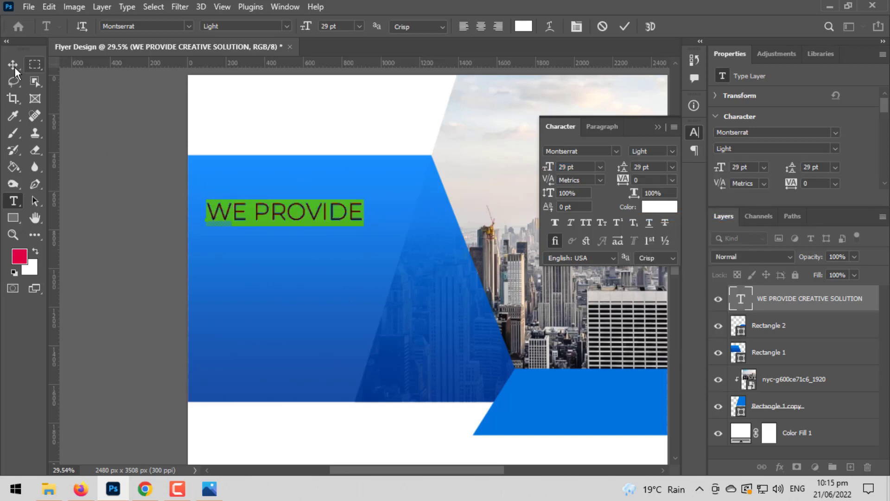
click(14, 67)
drag(328, 215, 334, 196)
Add a separate "CREATIVE" text line on the large blue shape below "WE PROVIDE".
click(12, 202)
click(241, 279)
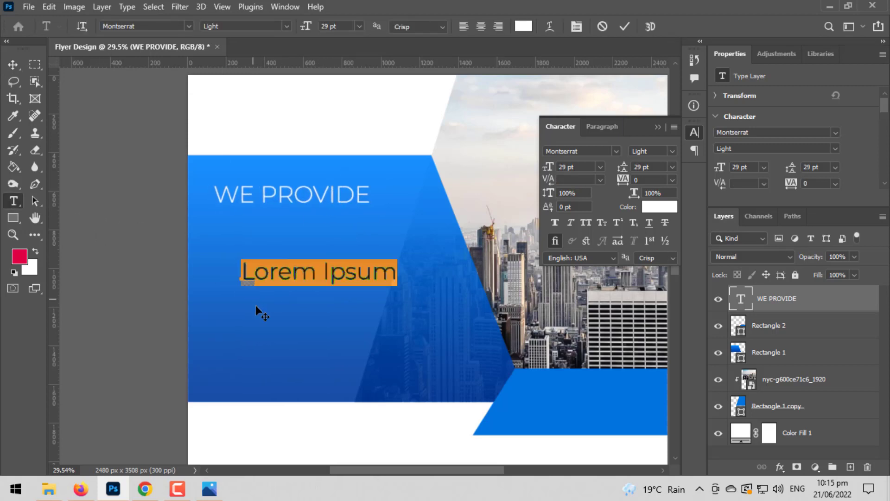
text(CREAT)
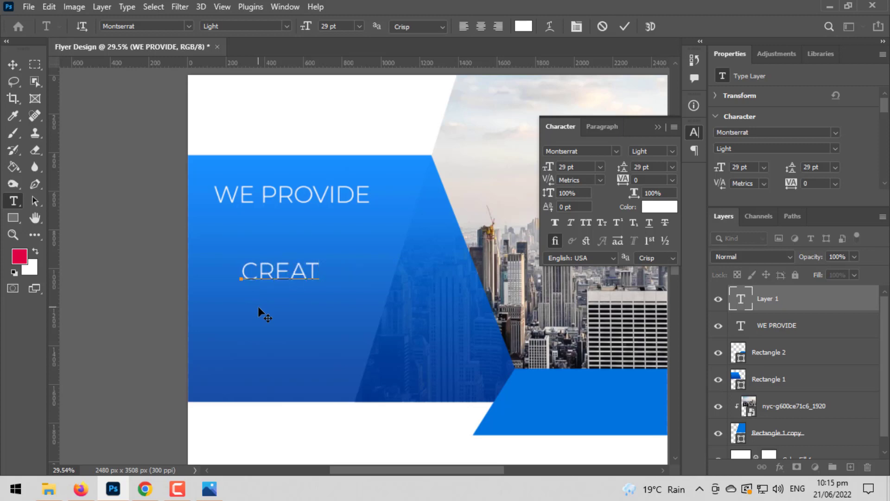
text(IVE)
Set "CREATIVE" to Bold at 40 pt and place it directly beneath "WE PROVIDE", lined up with its left edge.
key(ctrl+a)
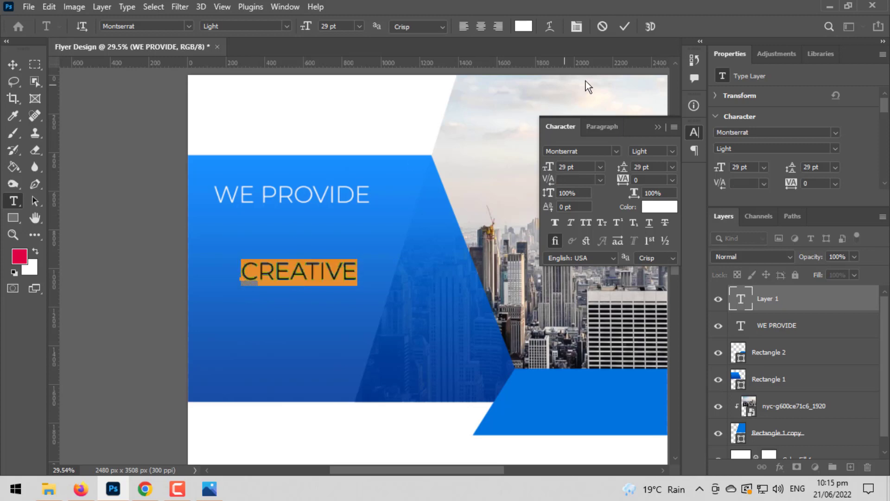
click(672, 147)
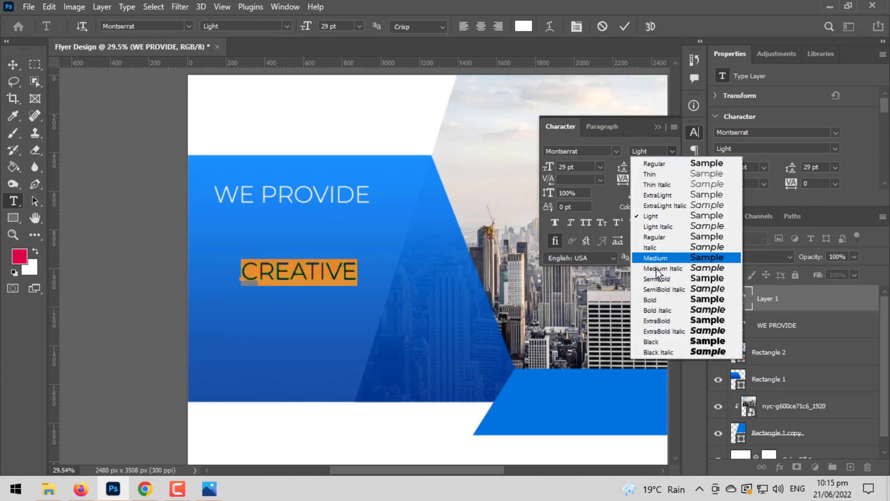
click(657, 300)
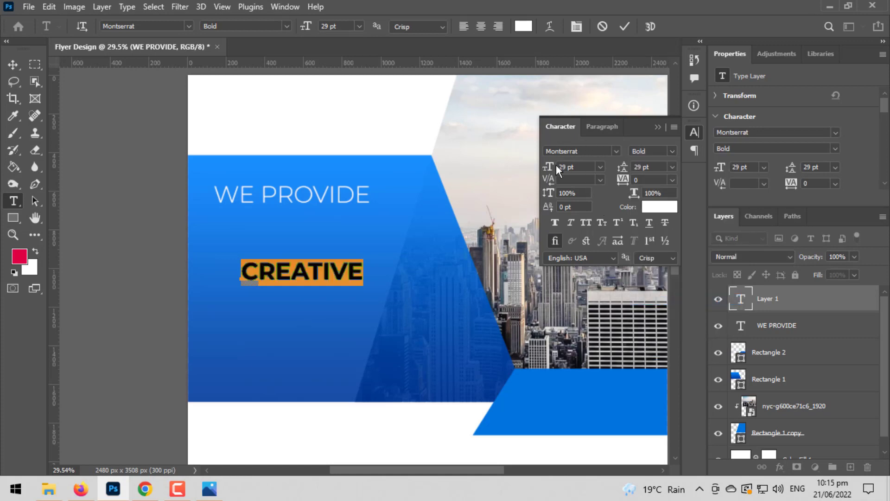
drag(555, 170, 574, 170)
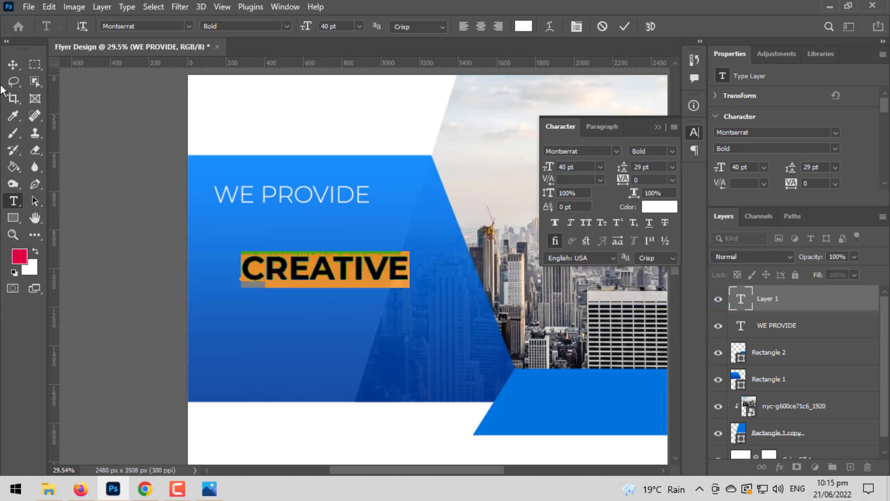
click(13, 64)
drag(318, 274, 291, 230)
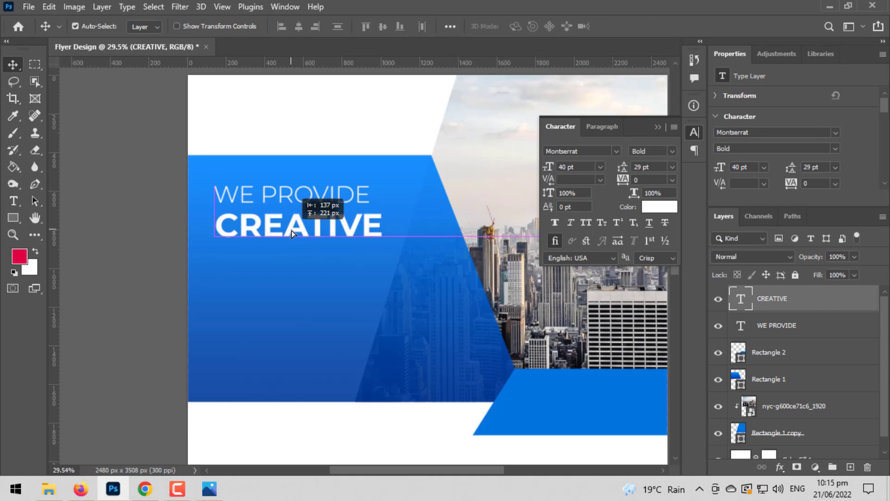
Add another text line reading "SOLUTION" on the blue shape below "CREATIVE".
click(13, 200)
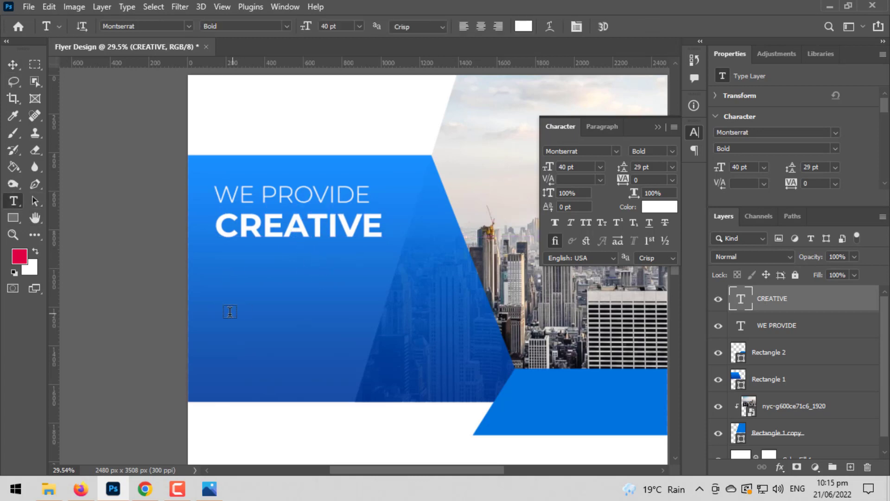
click(230, 311)
text(S)
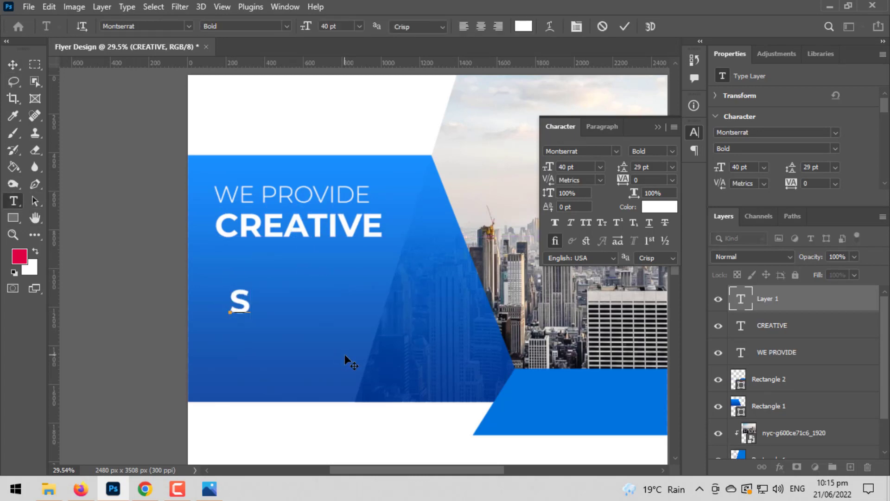
text(OLUTUI)
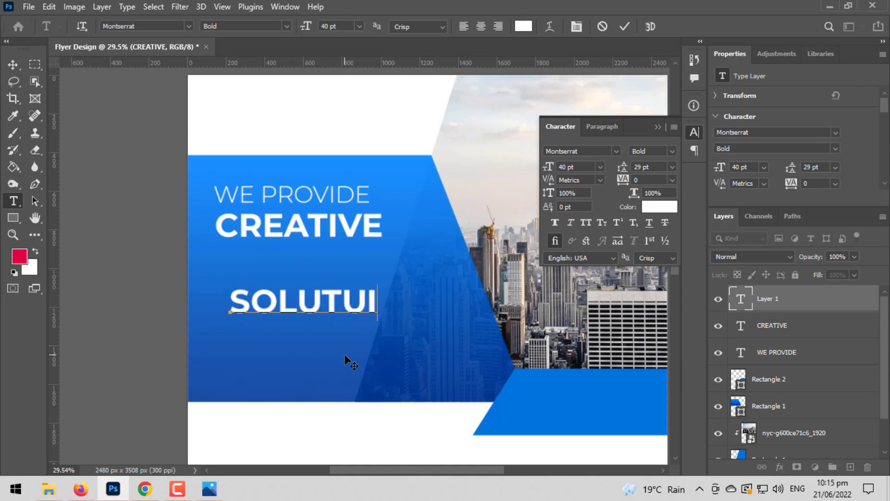
key(BackSpace)
key(BackSpace)
key(BackSpace)
text(TIO)
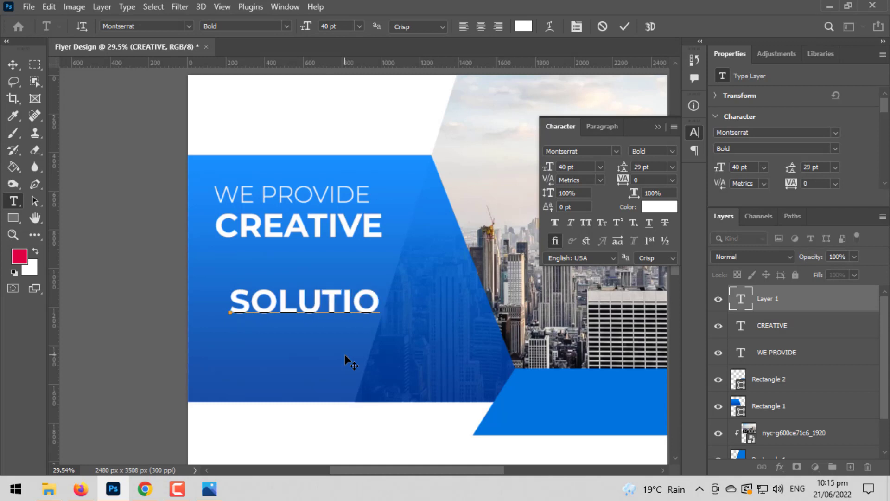
text(N)
Move "SOLUTION" directly under "CREATIVE" and align the left edges of all three headline lines.
click(12, 65)
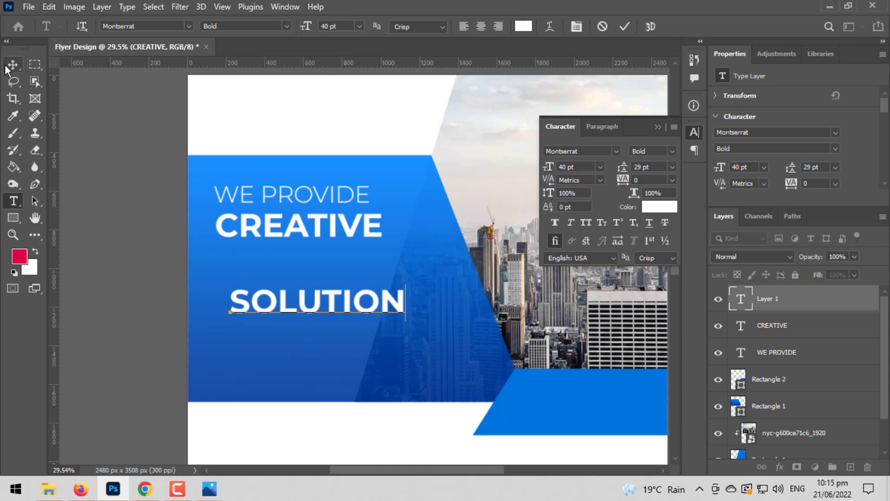
drag(313, 298, 297, 254)
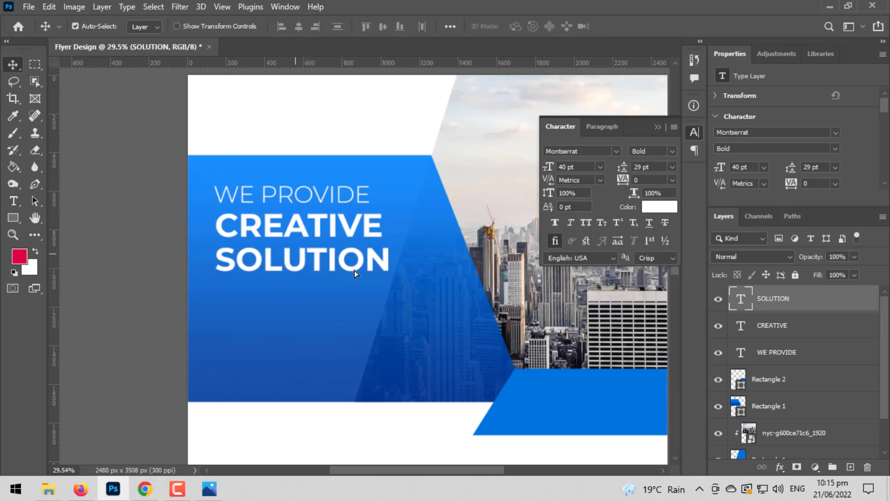
shift+click(760, 355)
click(286, 26)
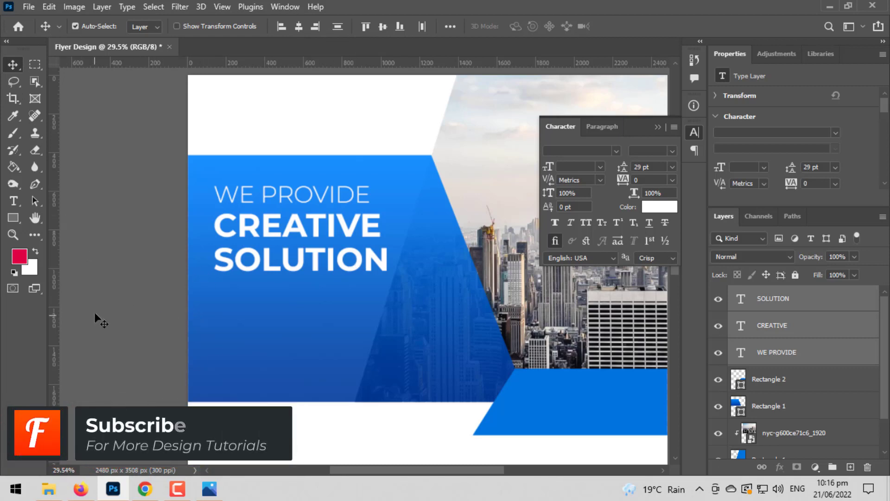
Change the "SOLUTION" text to the Medium weight of Montserrat.
click(14, 201)
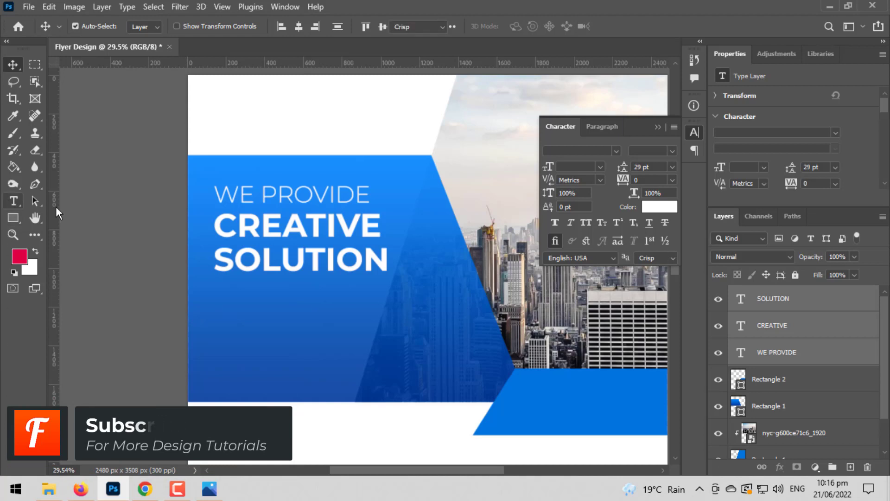
double_click(325, 262)
click(653, 151)
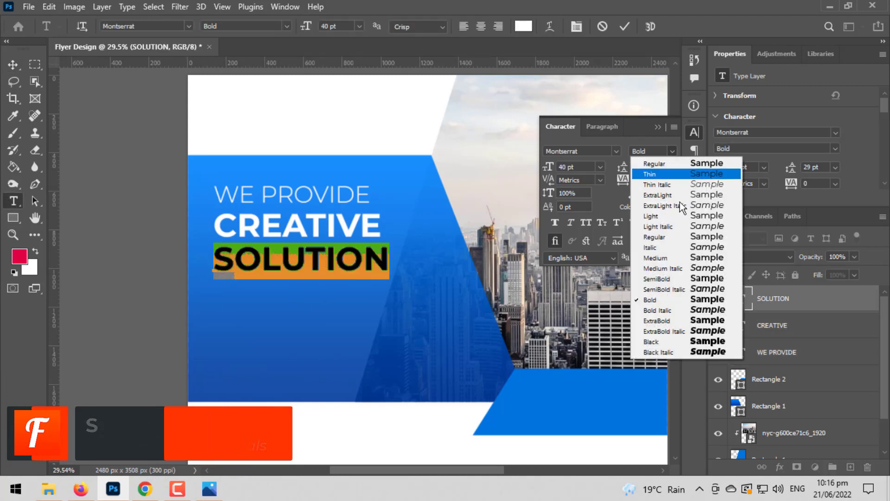
click(681, 268)
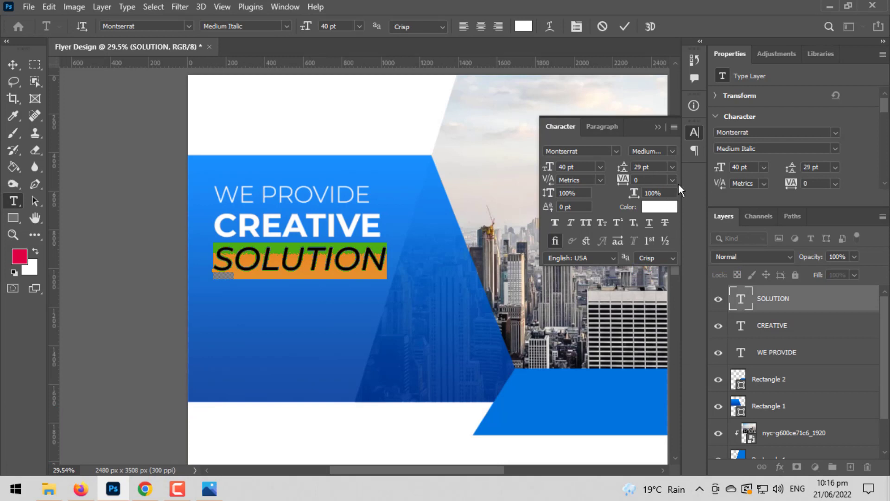
click(673, 151)
click(658, 258)
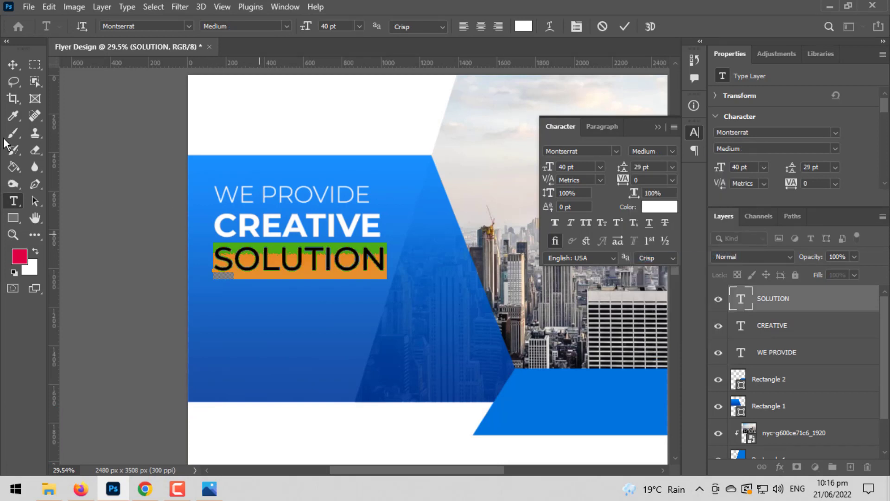
click(12, 65)
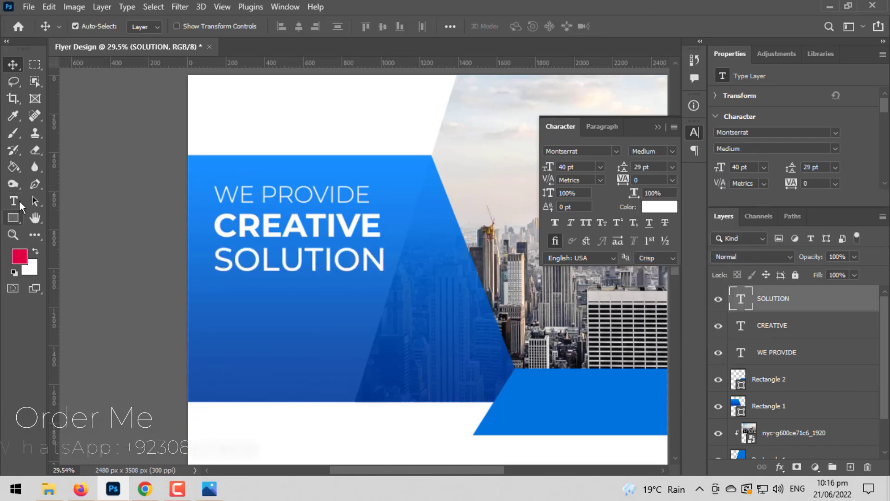
Add a "TO GROW YOUR BUSINESS" text line below "SOLUTION" and set it to 21 pt.
key(t)
click(243, 317)
text(T)
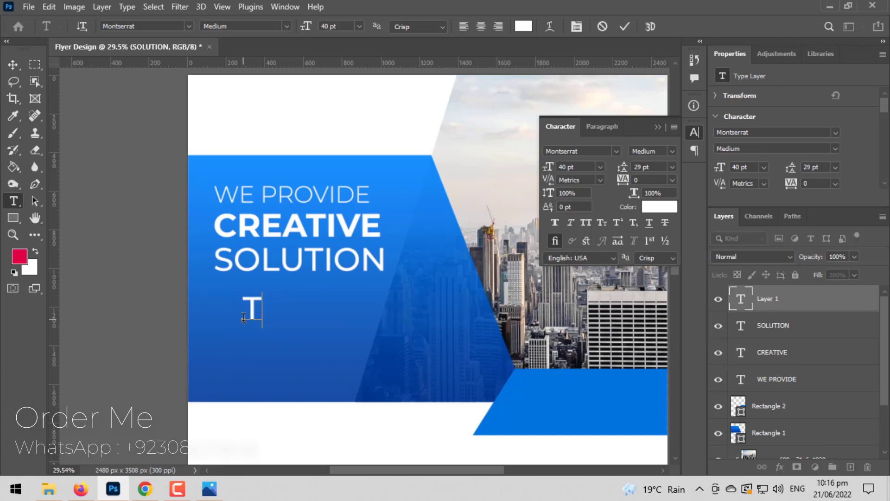
text(O GROW)
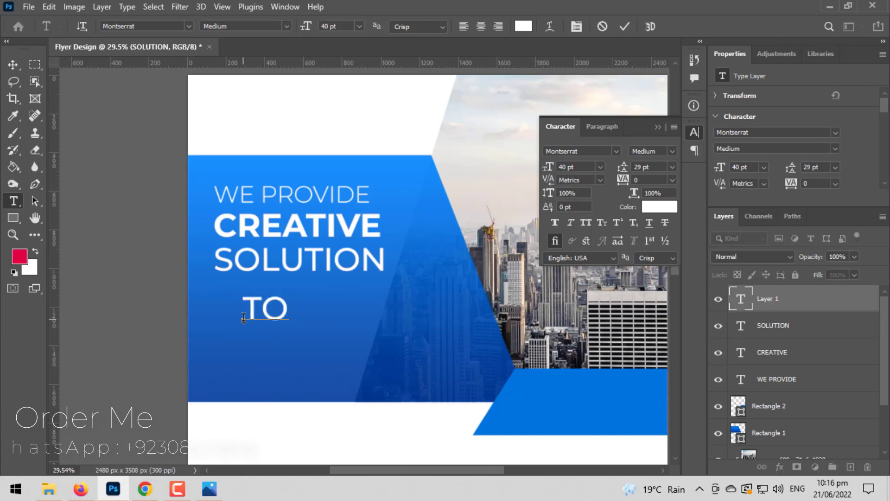
text( YO)
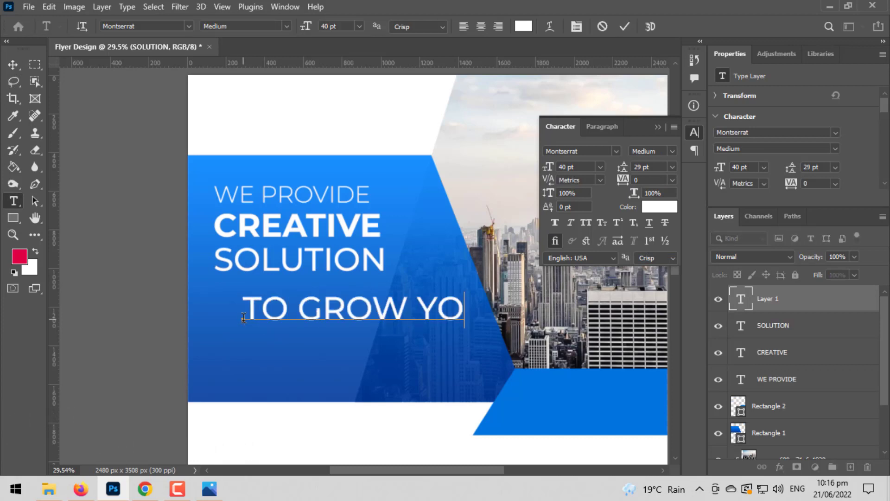
text(UR BUSINES)
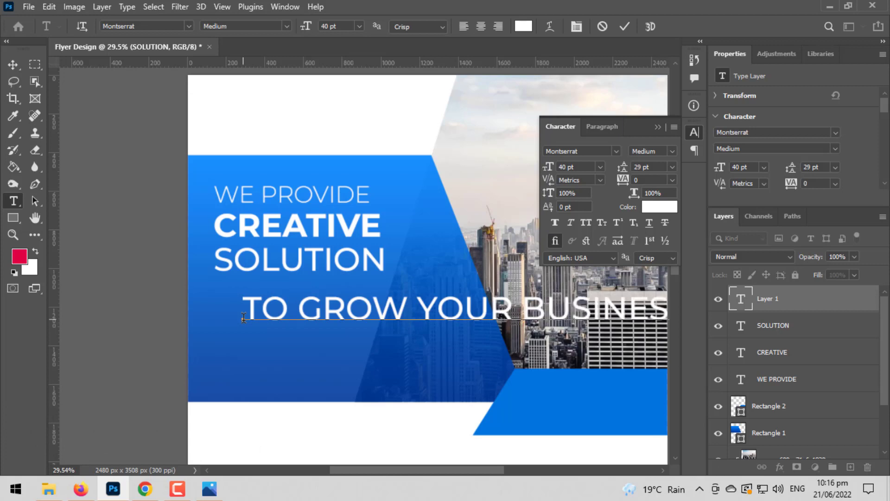
key(ctrl+a)
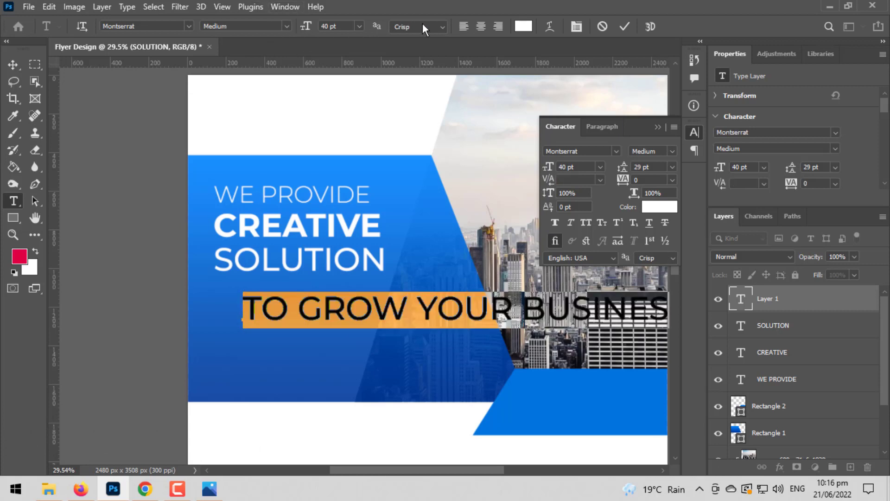
drag(548, 168, 530, 181)
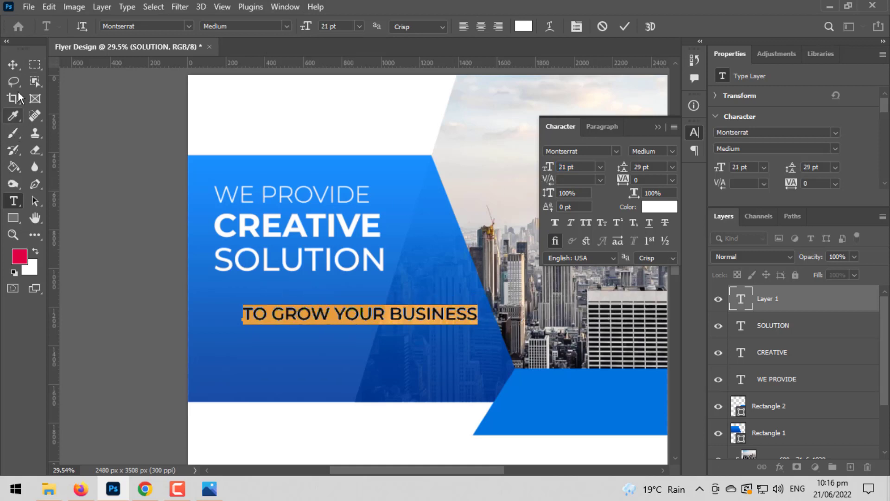
Move "TO GROW YOUR BUSINESS" beneath "SOLUTION" at the same left edge, and distribute the four text lines evenly in height.
click(21, 69)
drag(355, 324, 330, 301)
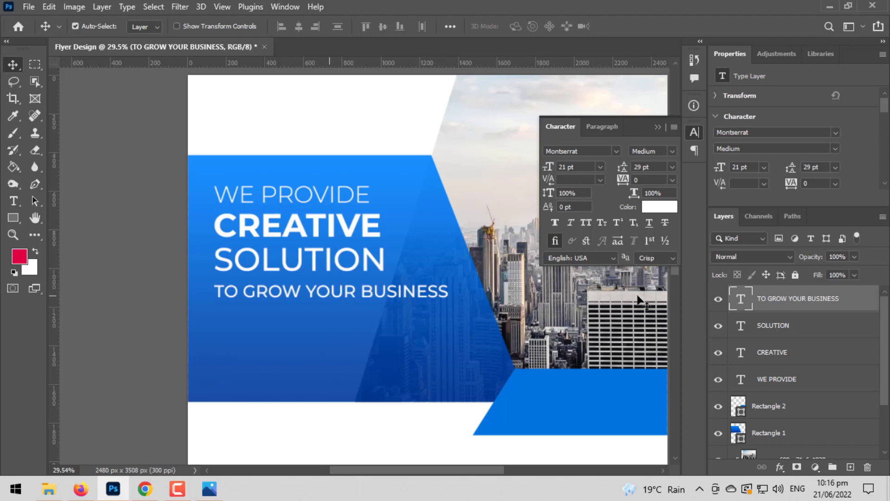
shift+click(762, 376)
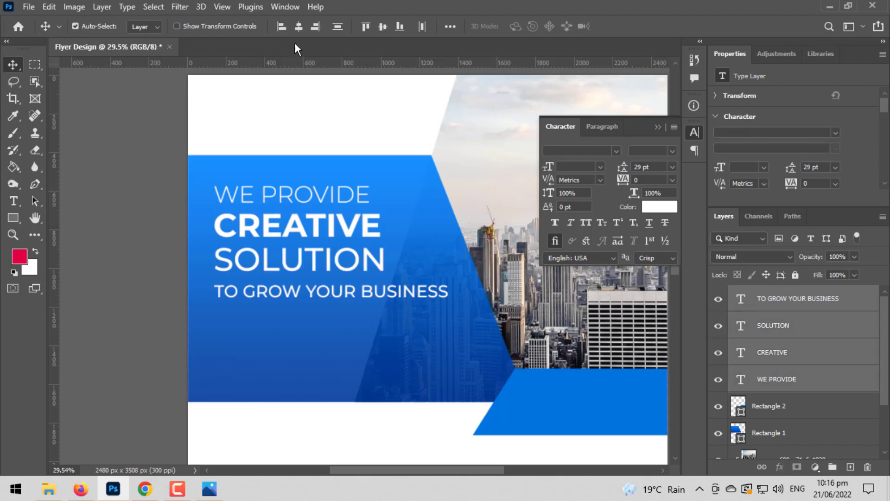
click(336, 26)
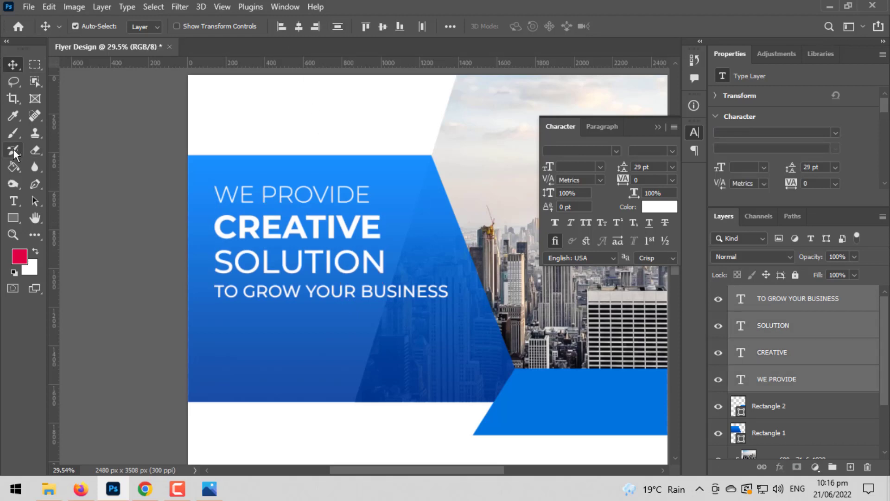
Create a Lorem ipsum paragraph box below "TO GROW YOUR BUSINESS" and set its text to 12 pt with 21 pt leading.
click(13, 200)
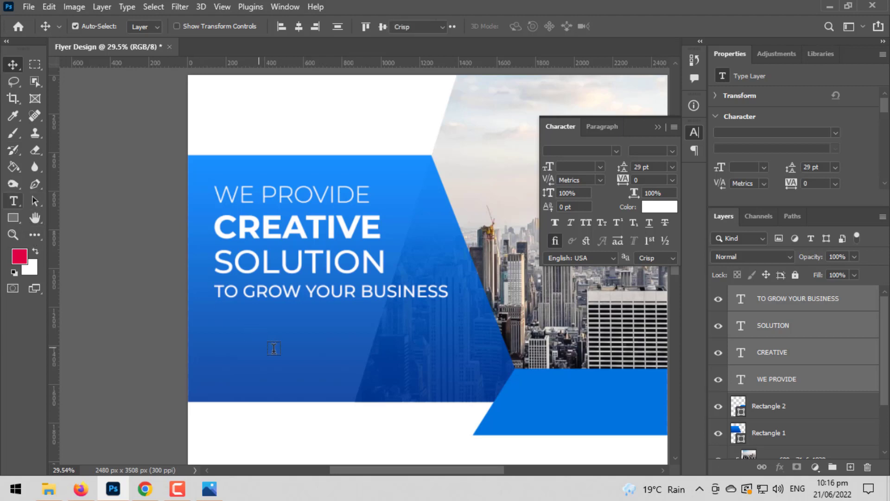
drag(222, 326, 466, 381)
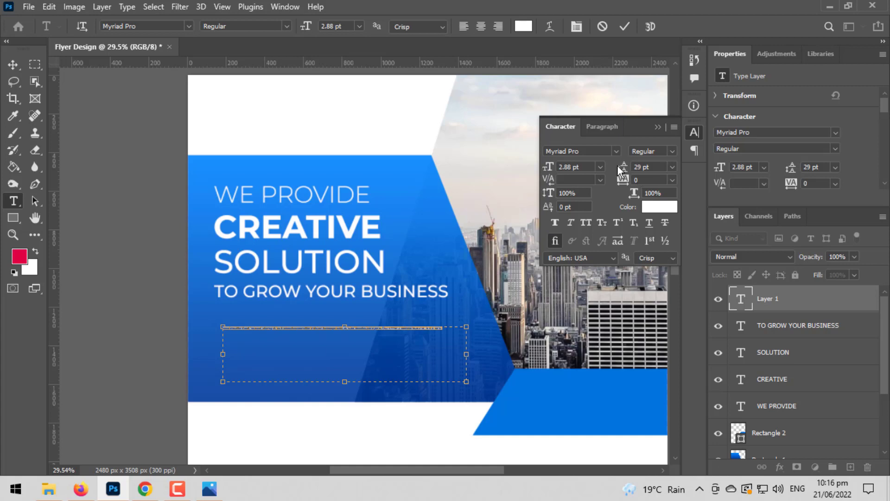
drag(634, 173, 559, 169)
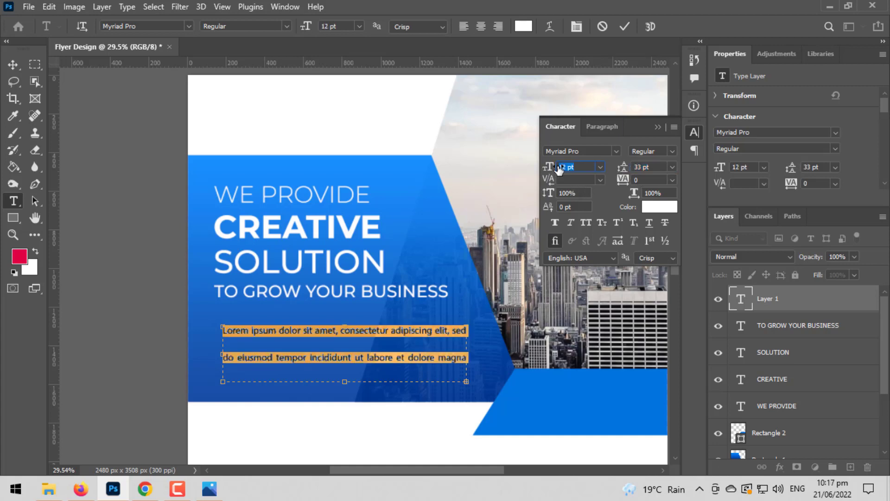
drag(625, 173, 630, 157)
Widen the Lorem ipsum paragraph box past the blue shape's slanted edge and set its text size to 10 pt.
click(602, 127)
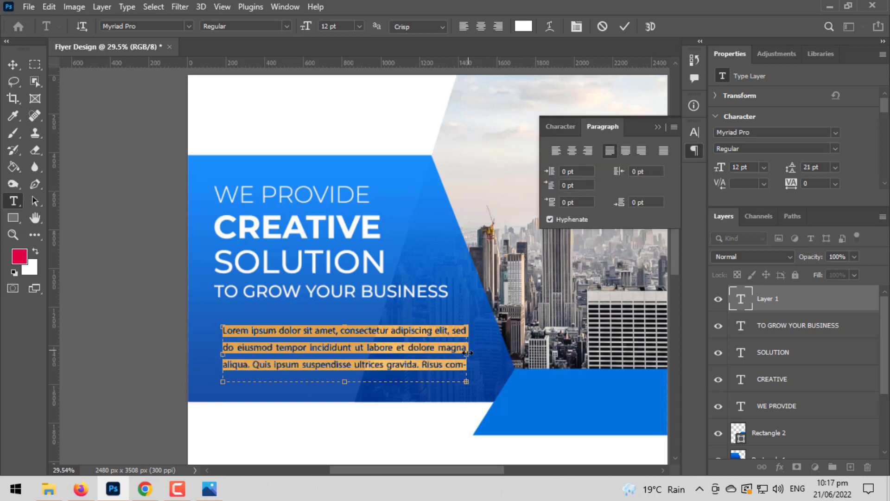
drag(468, 352, 516, 354)
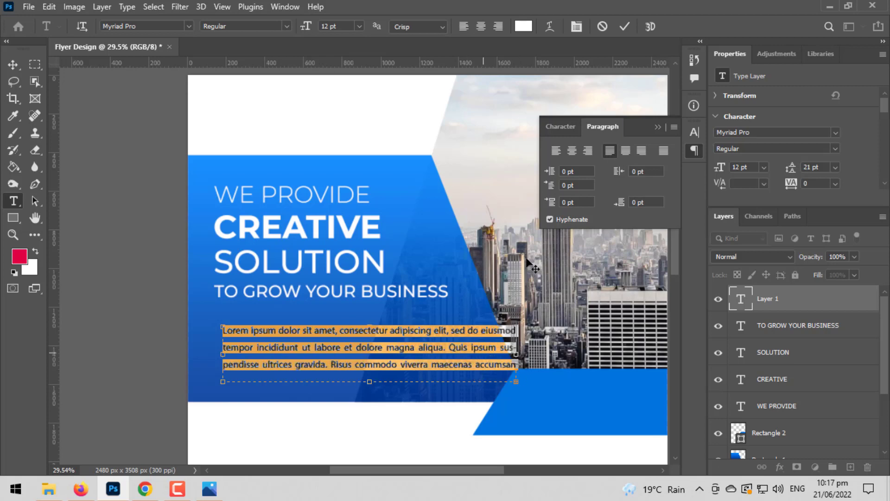
click(560, 127)
drag(547, 167, 548, 167)
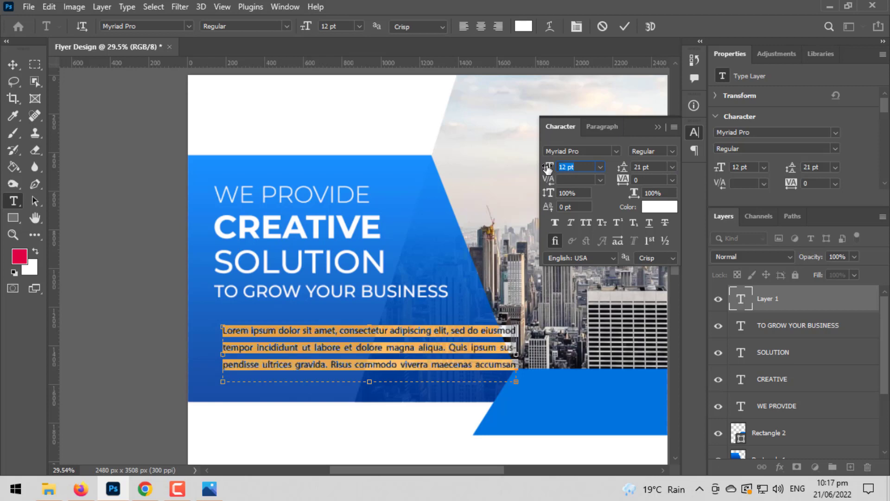
key(Down)
key(Down)
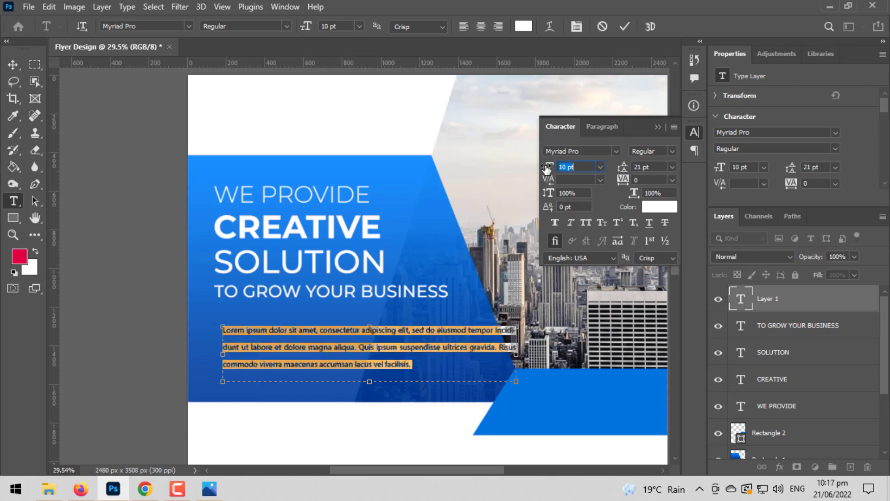
Set the Lorem ipsum paragraph's leading to 17 pt and move it up beneath "TO GROW YOUR BUSINESS", aligned to the same left edge.
key(Tab)
drag(624, 167, 619, 168)
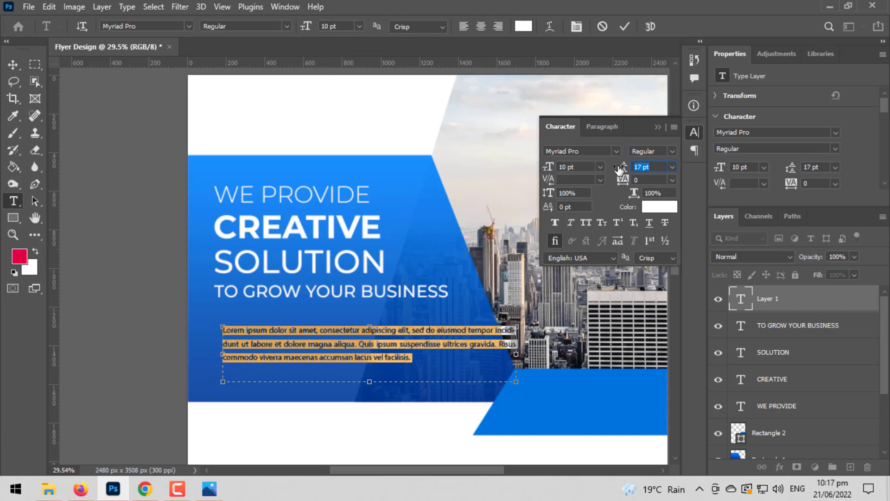
click(13, 65)
drag(309, 336, 302, 323)
Scale the Lorem ipsum paragraph down to about 87.5% so its lines stay within the blue shape.
key(ctrl+t)
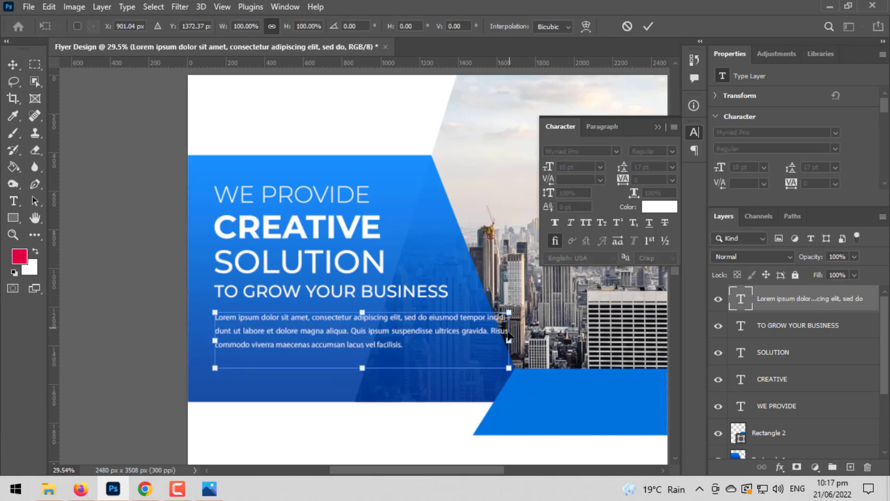
mouse_move(487, 335)
mouse_down()
mouse_move(463, 342)
mouse_move(480, 341)
mouse_move(472, 342)
mouse_up()
key(ctrl+z)
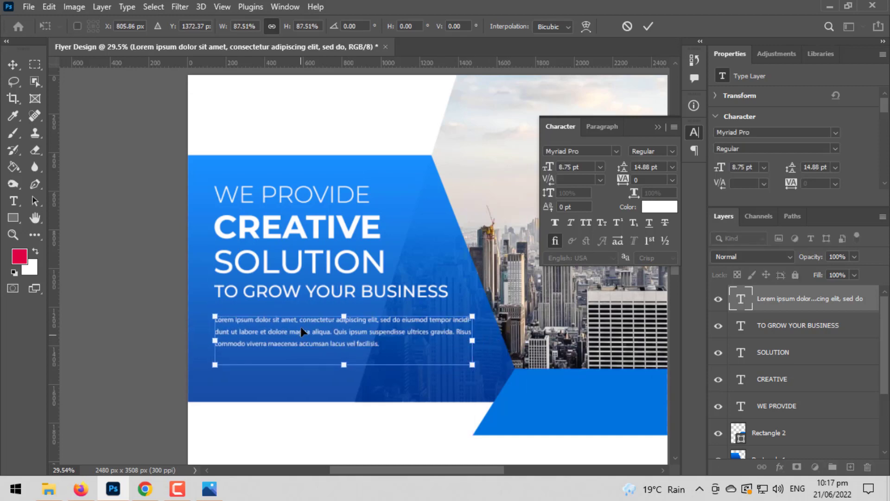
drag(300, 327, 241, 190)
key(Return)
Draw a square of about 254 px in the white area below the blue shape and fill it with the same blue.
key(ctrl+0)
scroll(246, 212, down, 3)
drag(319, 238, 349, 288)
scroll(359, 320, up, 1)
drag(359, 320, 352, 258)
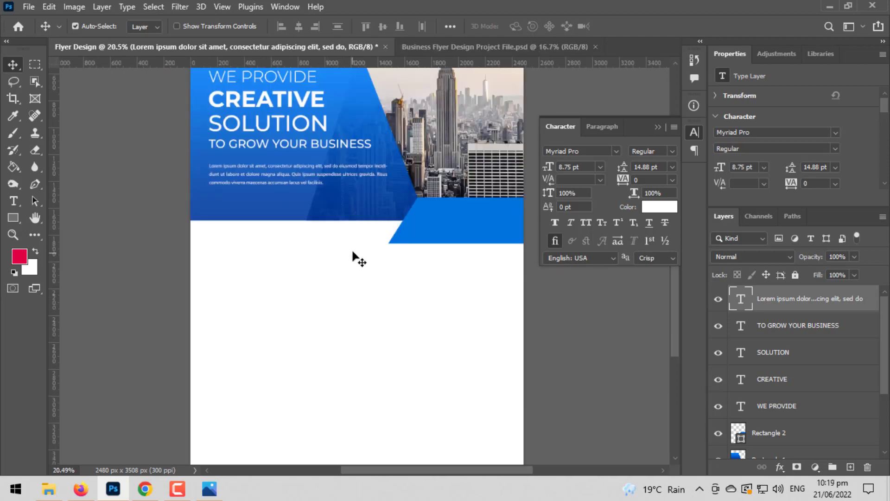
click(12, 218)
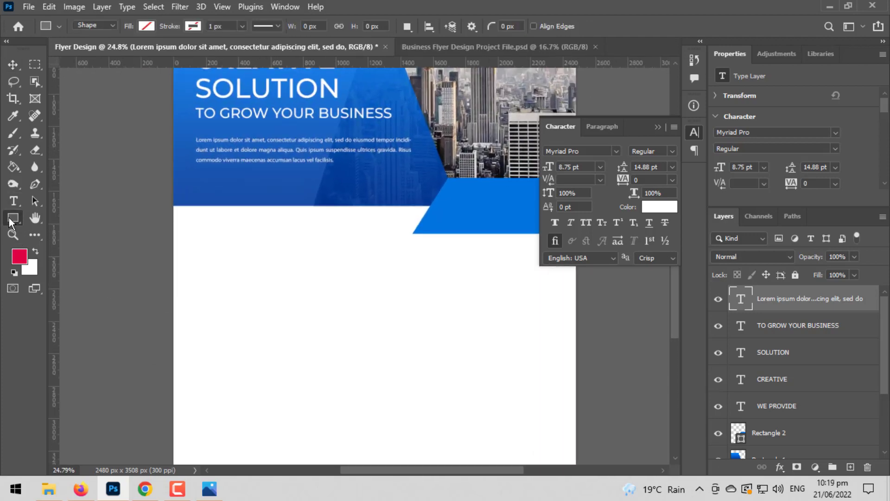
right_click(11, 219)
click(89, 220)
drag(207, 259, 248, 300)
click(145, 27)
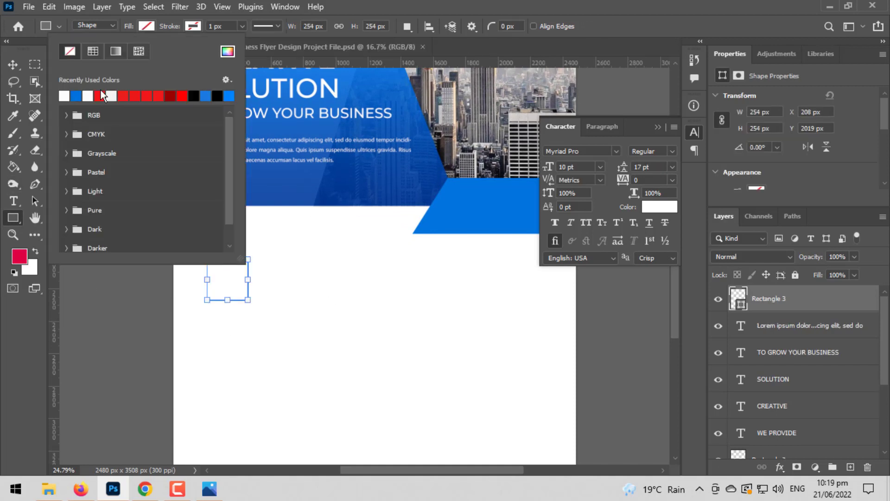
click(64, 96)
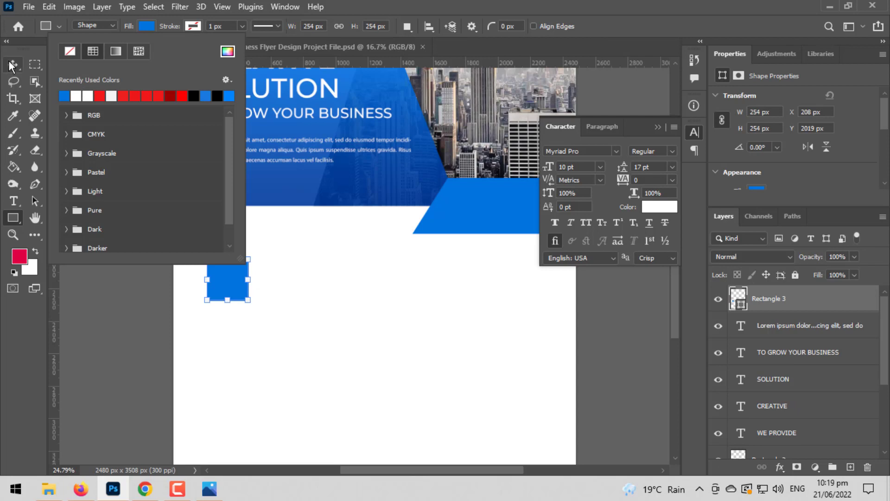
Align the blue square with the paragraph's left edge, with two evenly spaced copies stacked below, and shift the column slightly down.
click(13, 65)
drag(234, 280, 212, 388)
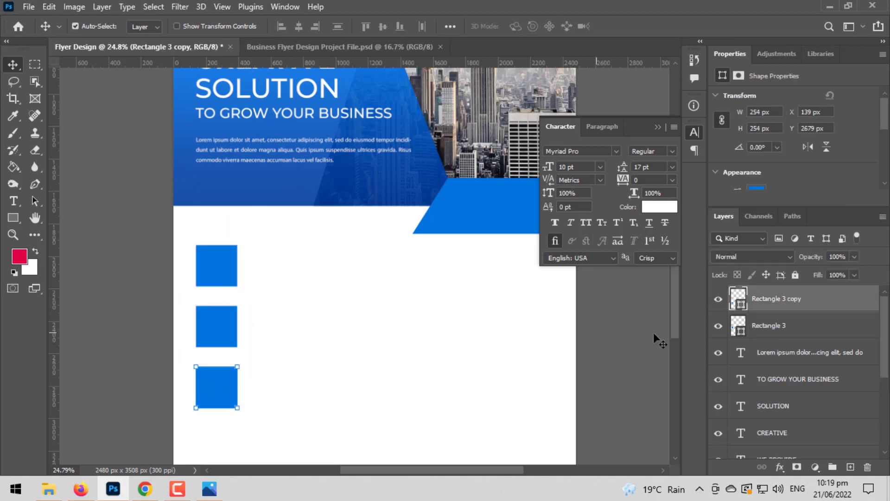
shift+click(741, 356)
key(ctrl+t)
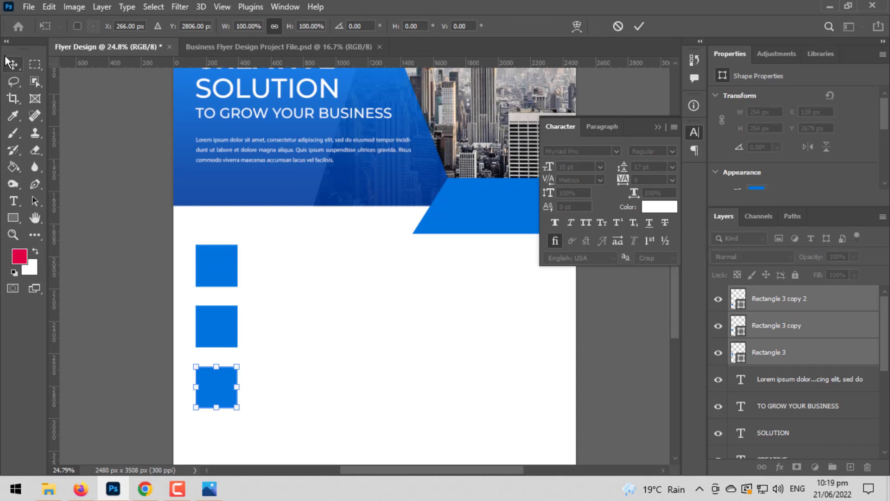
click(34, 64)
key(ctrl+t)
key(Return)
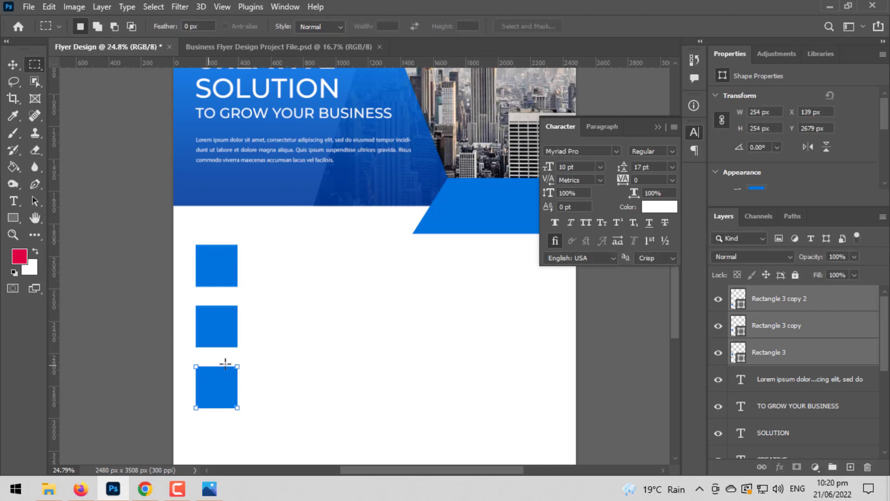
click(12, 65)
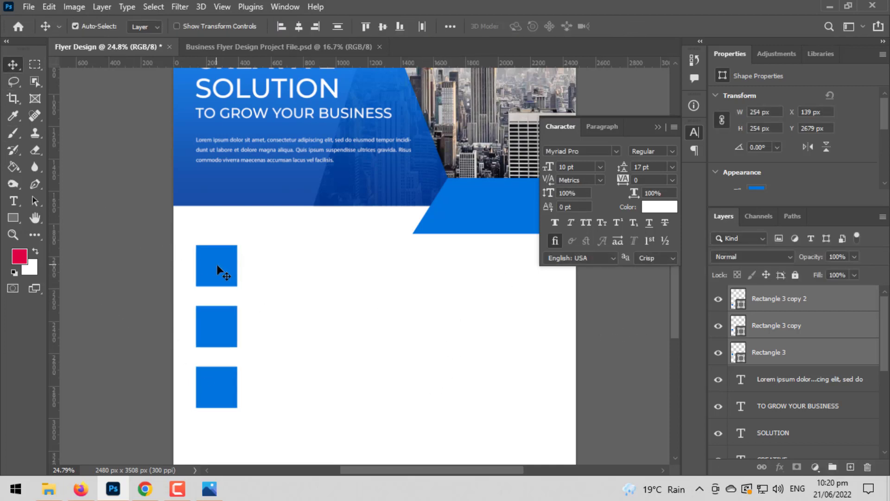
drag(216, 264, 218, 279)
click(128, 280)
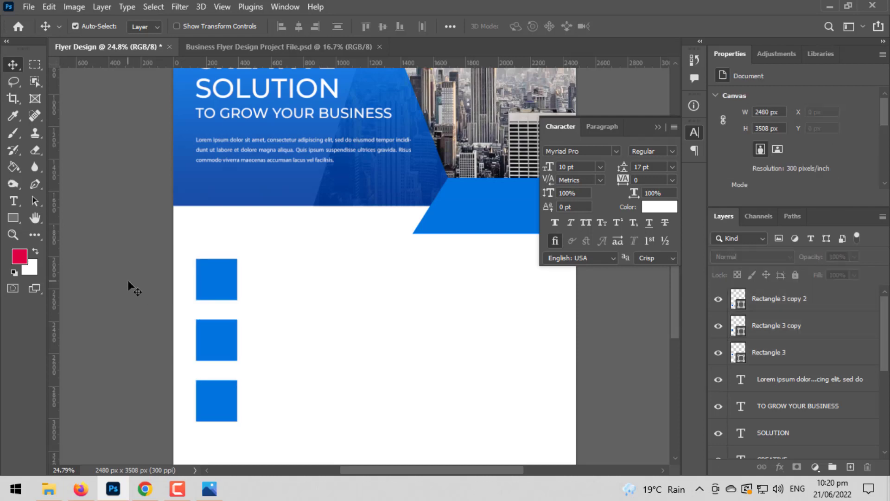
Move the second and third blue squares up to leave narrower, equal gaps in the column.
click(215, 300)
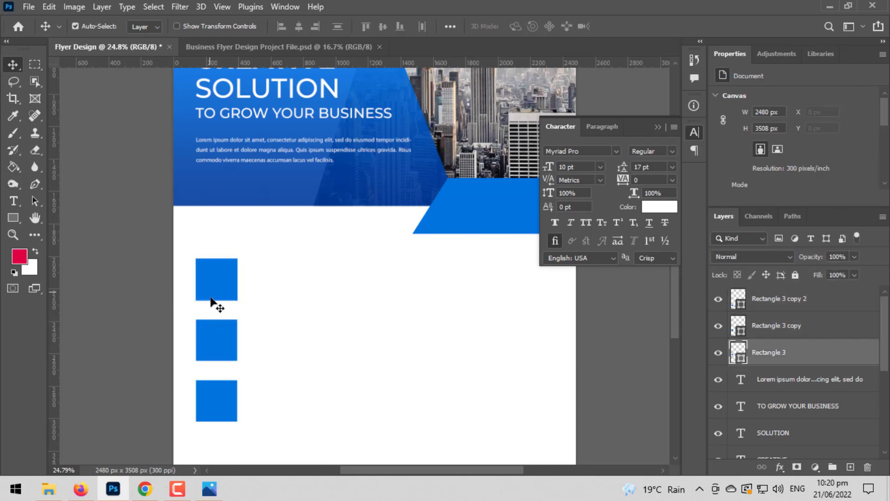
click(212, 334)
drag(217, 337, 216, 328)
shift+click(215, 379)
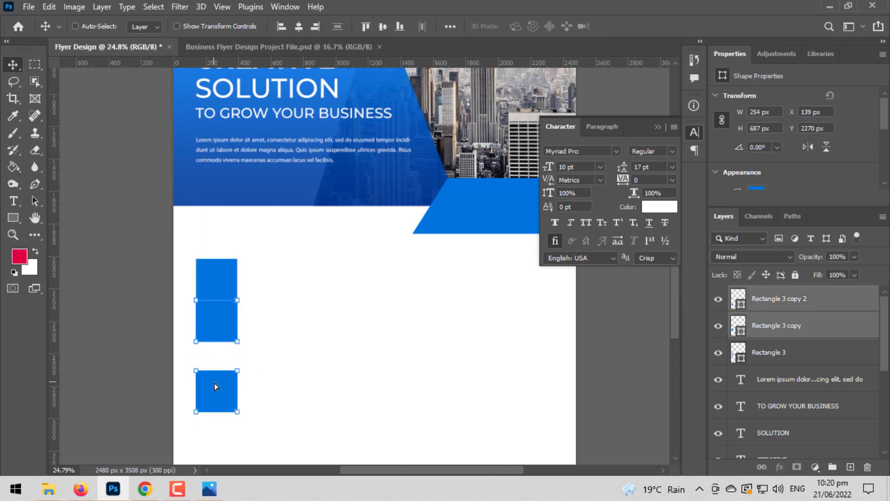
click(81, 354)
click(226, 337)
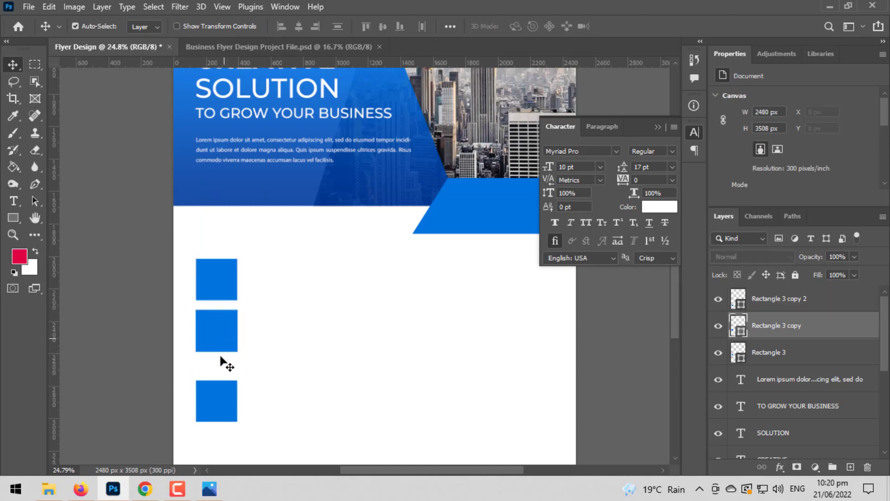
click(215, 386)
drag(215, 387, 216, 370)
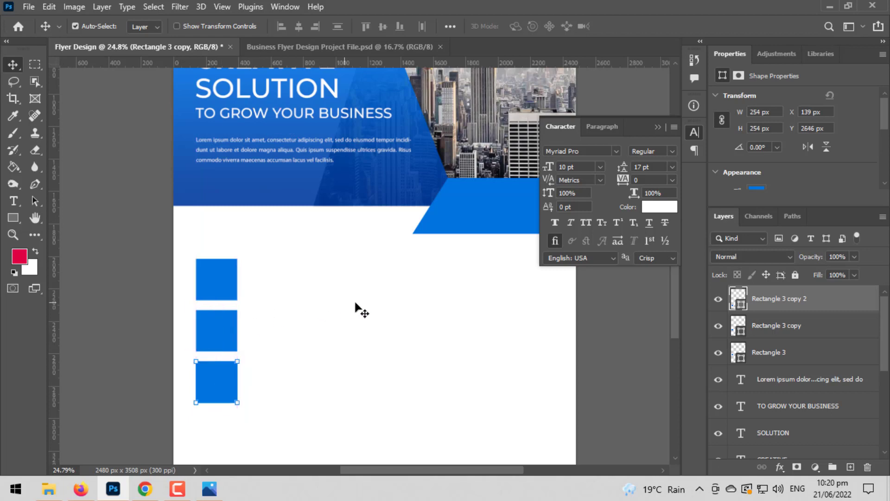
Delete the two lower copies of the blue square, keeping only the top one.
key(ctrl+t)
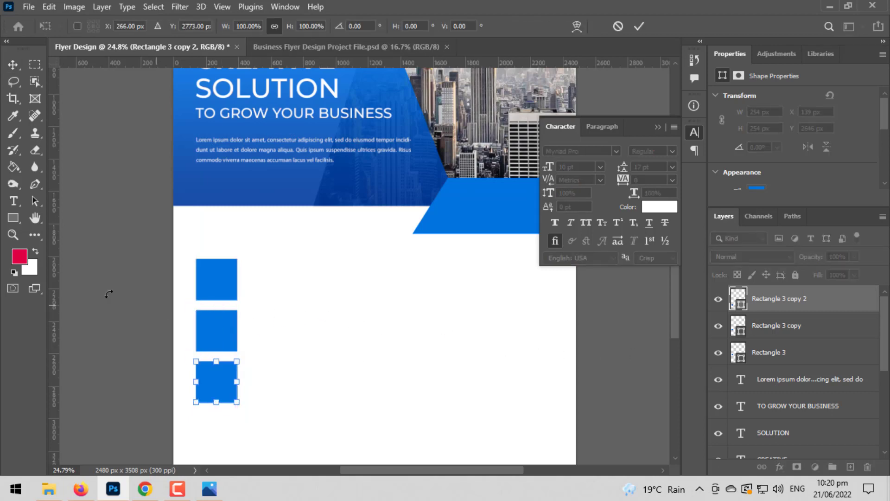
click(12, 64)
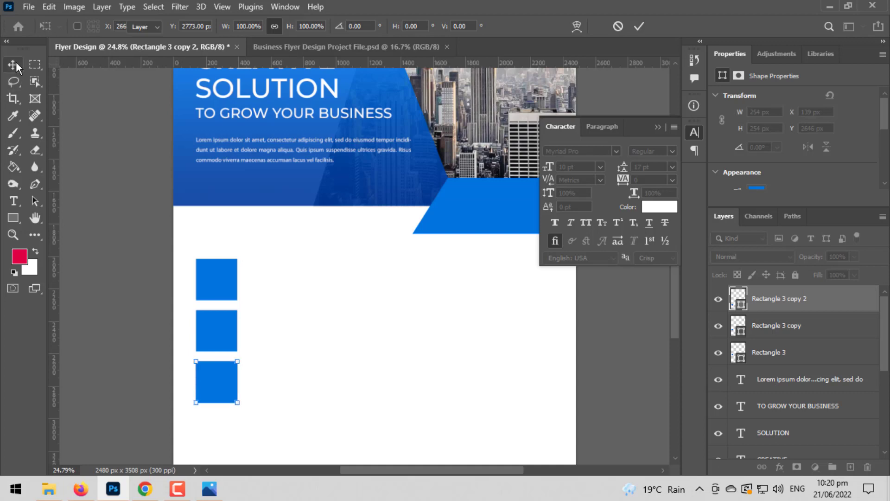
shift+click(778, 357)
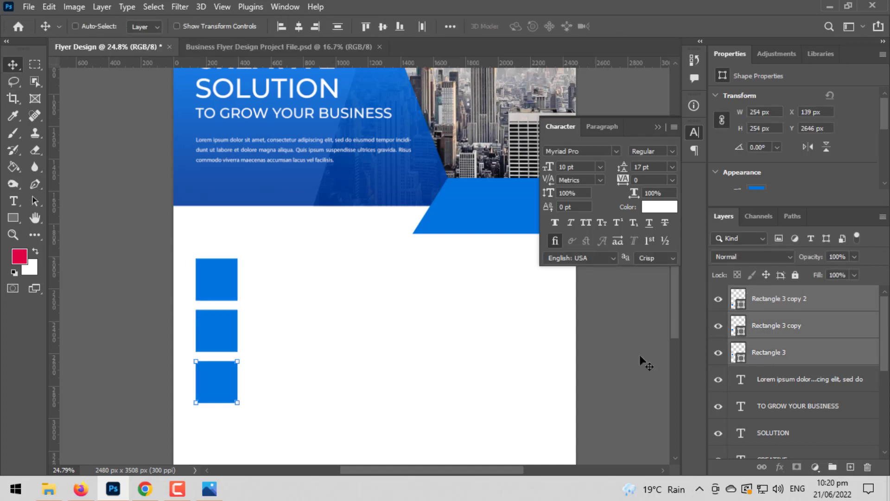
key(ctrl+t)
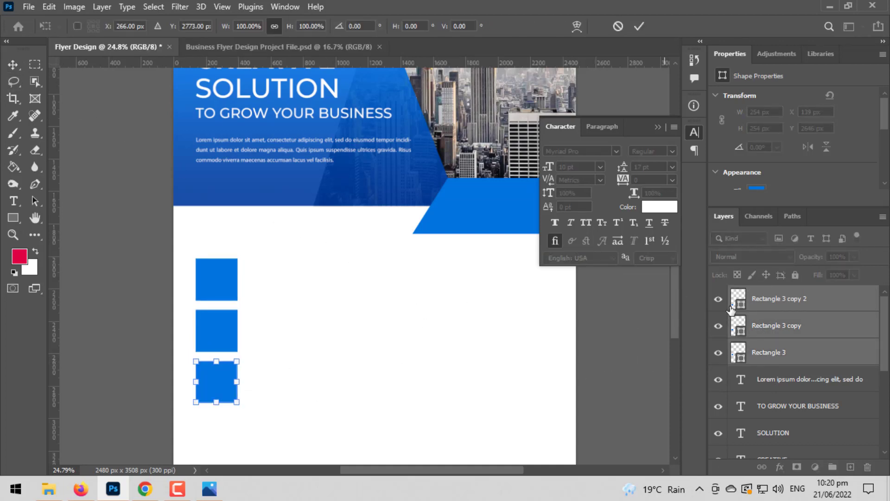
click(782, 300)
key(Delete)
key(Delete)
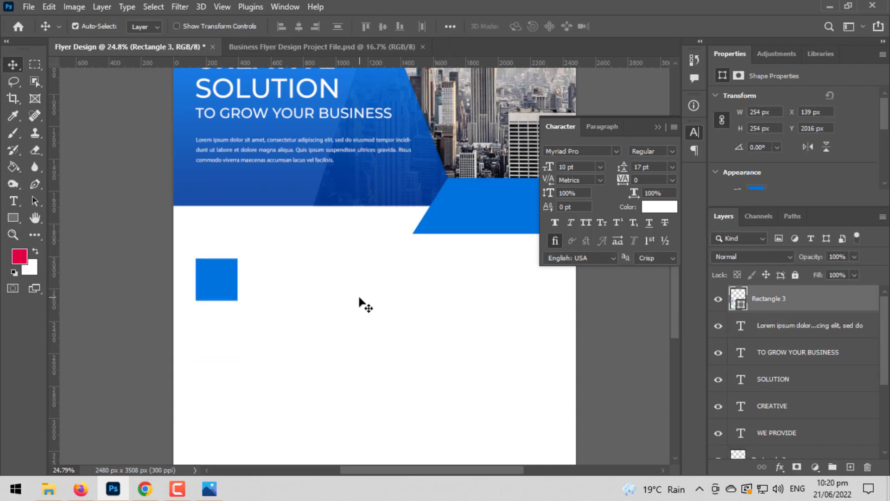
Scale the remaining blue square down to about 238 px and stack two copies below it with narrow, equal gaps.
key(ctrl+t)
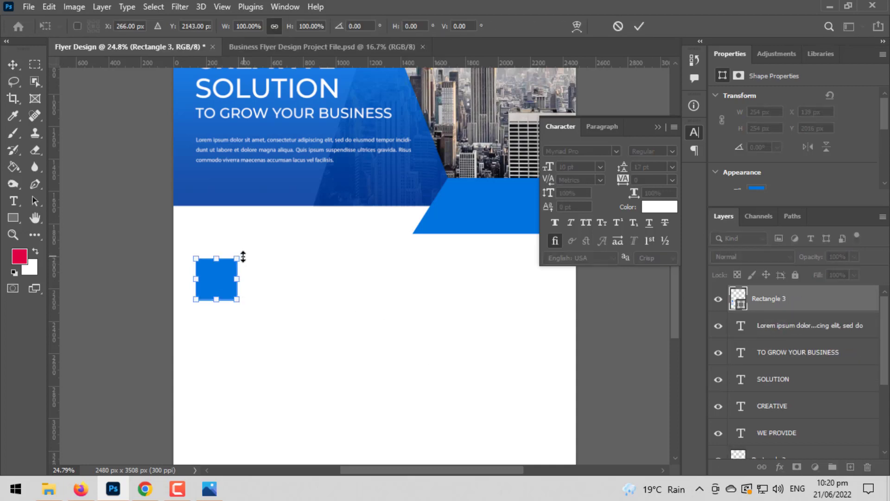
drag(243, 257, 219, 383)
key(Return)
click(129, 276)
shift+click(781, 358)
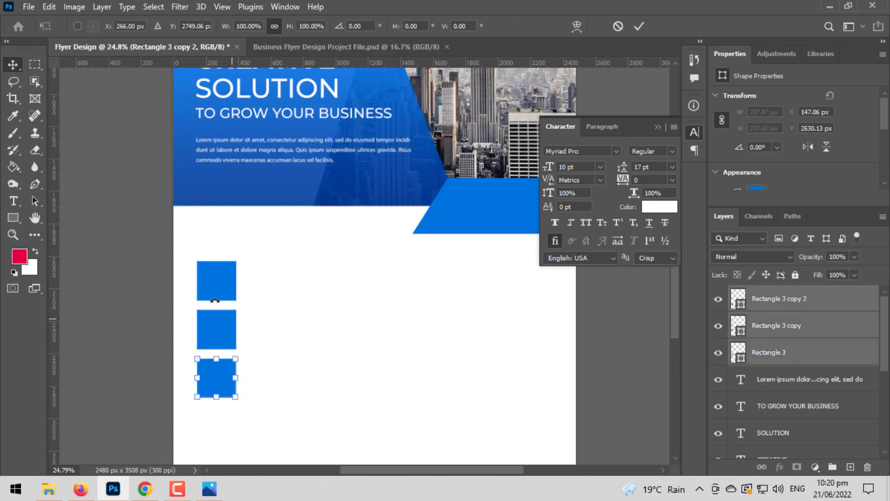
click(154, 276)
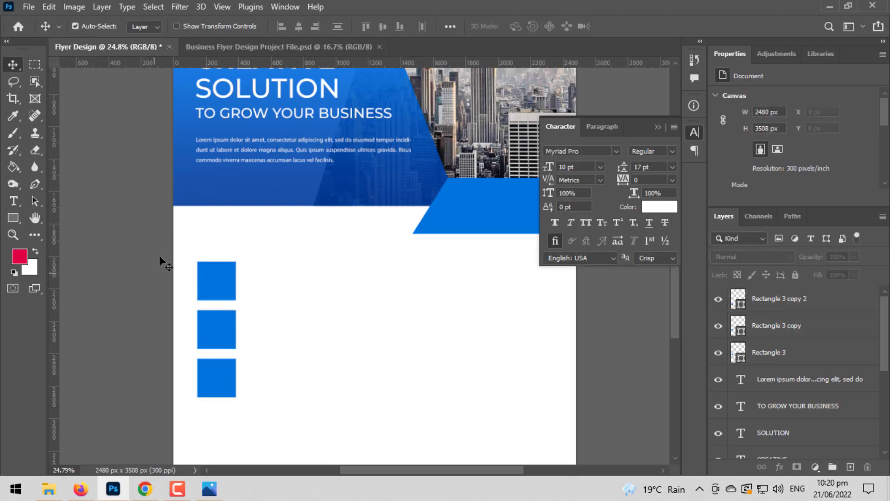
Paste the connect, wifi and network icons into the flyer and centre the network icon on the top blue square.
key(ctrl+v)
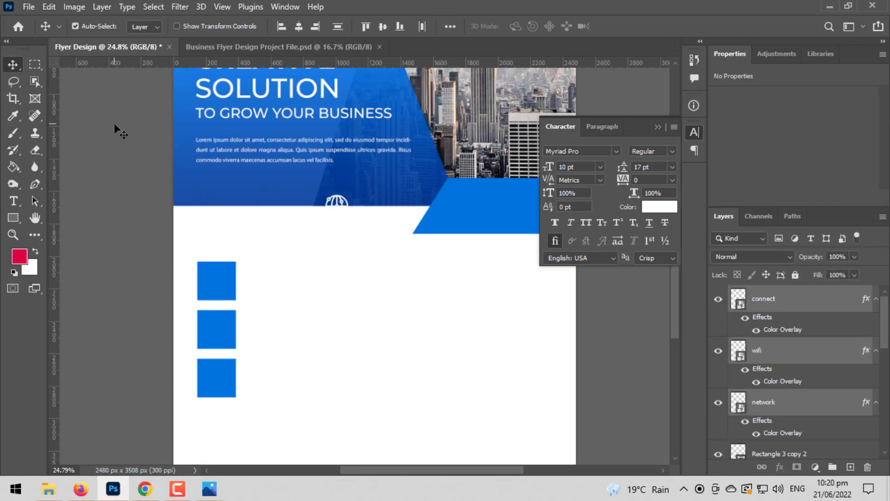
click(783, 311)
key(ctrl+t)
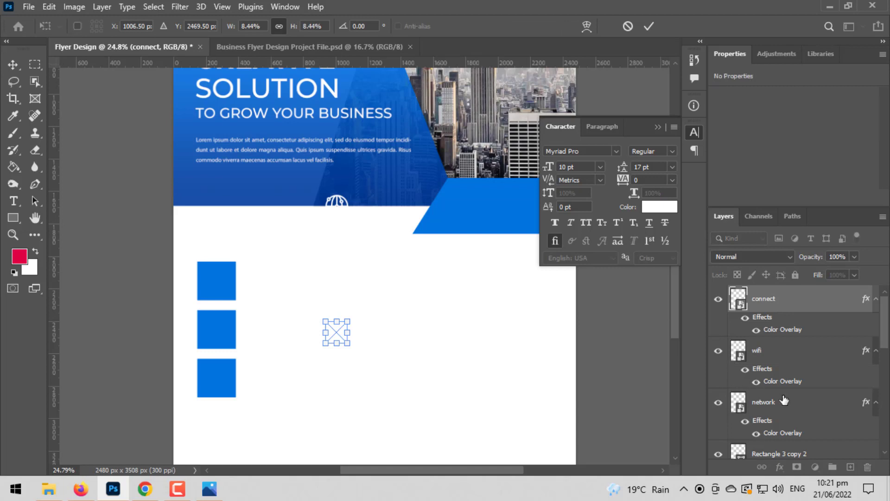
click(783, 400)
key(ctrl+t)
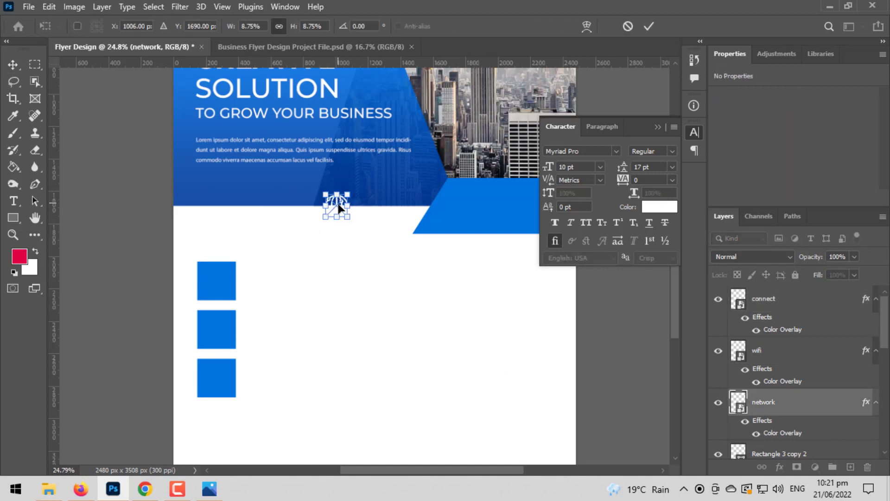
drag(336, 199, 221, 281)
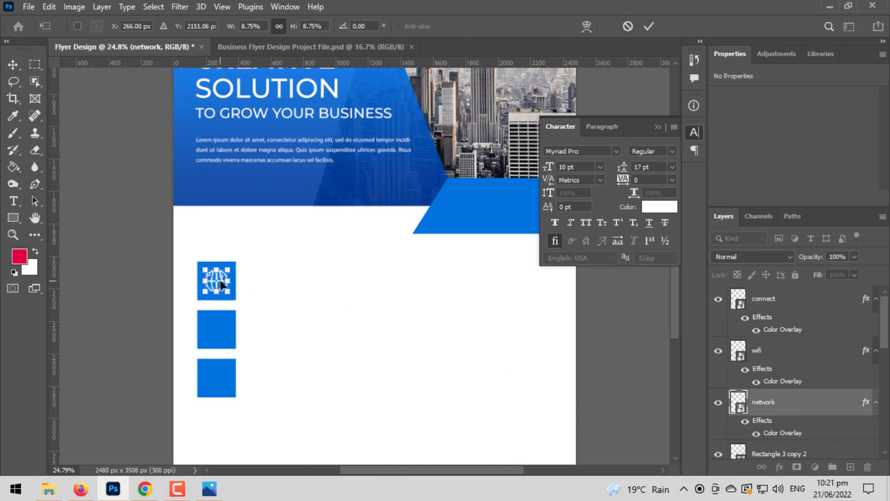
key(Return)
Move the wifi icon to the centre of the middle blue square.
scroll(221, 282, up, 4)
drag(281, 292, 350, 199)
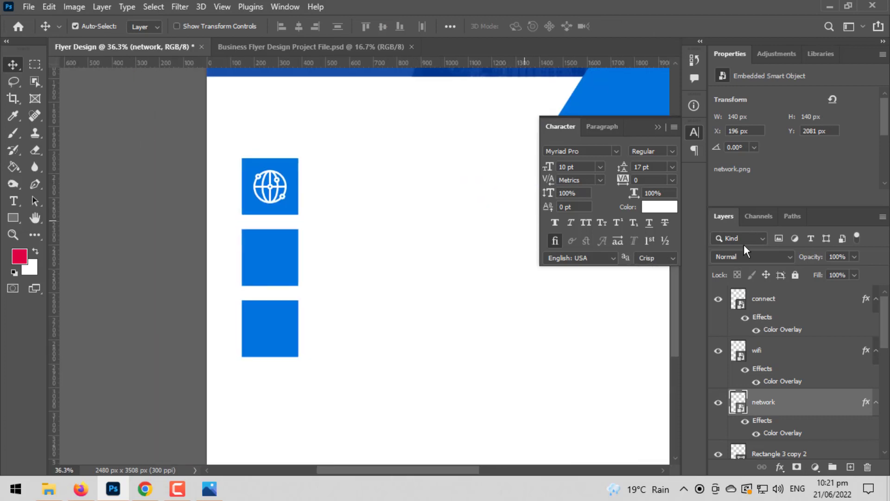
click(797, 356)
key(ctrl+t)
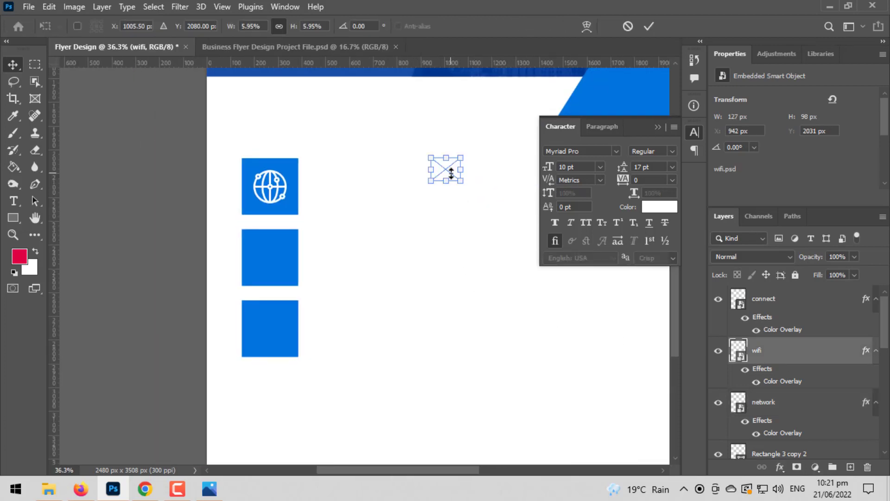
drag(453, 175, 275, 261)
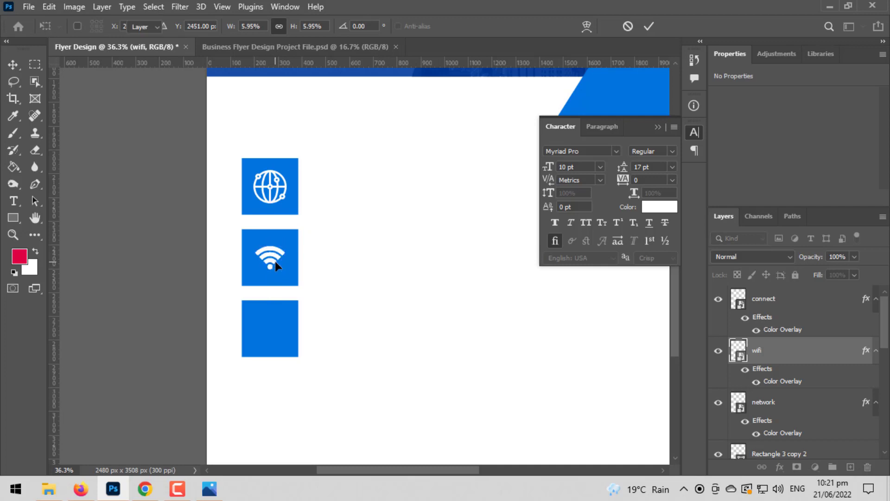
key(Return)
Move the connect icon to the centre of the bottom blue square.
click(764, 310)
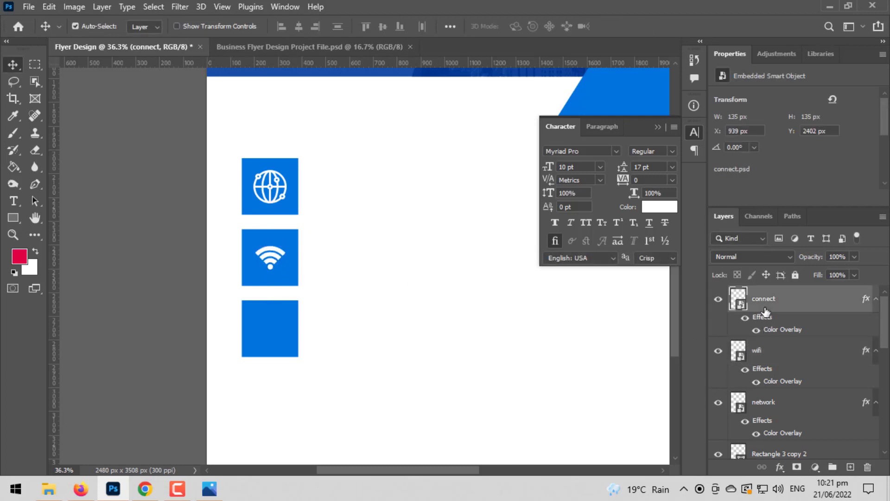
key(ctrl+t)
drag(451, 272, 273, 333)
key(Return)
key(ctrl+0)
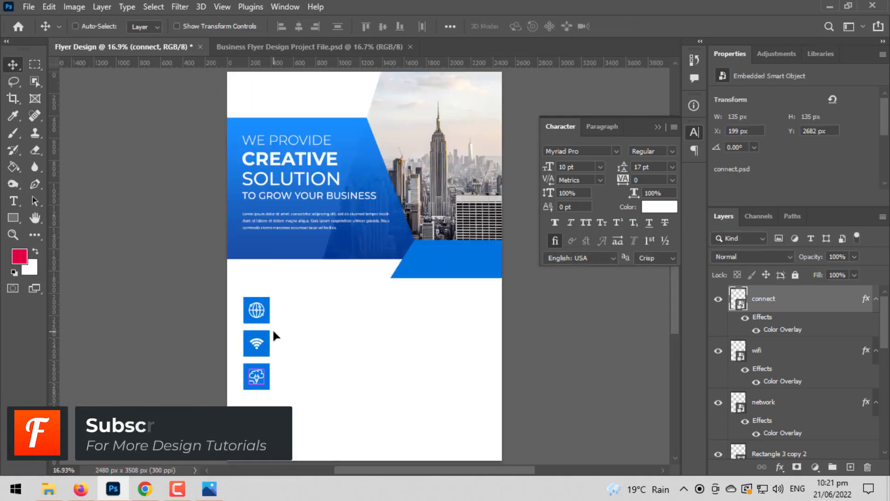
scroll(272, 331, up, 6)
drag(292, 312, 239, 246)
scroll(238, 247, down, 3)
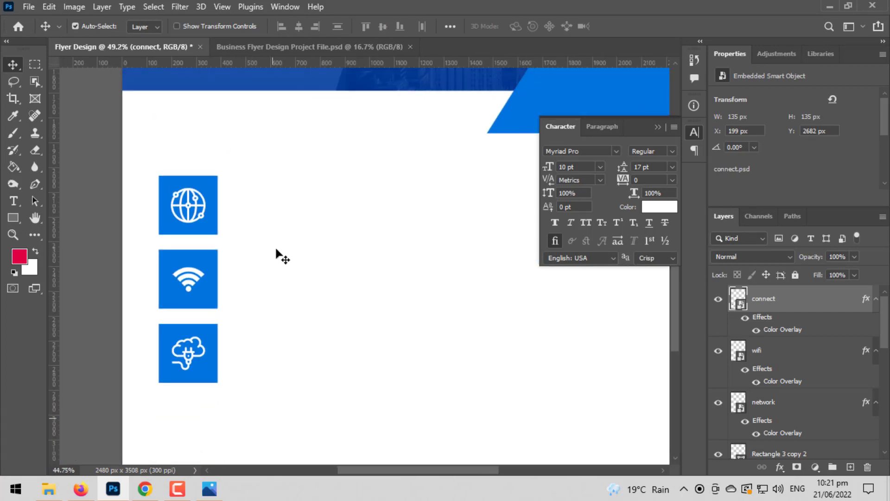
drag(295, 249, 243, 265)
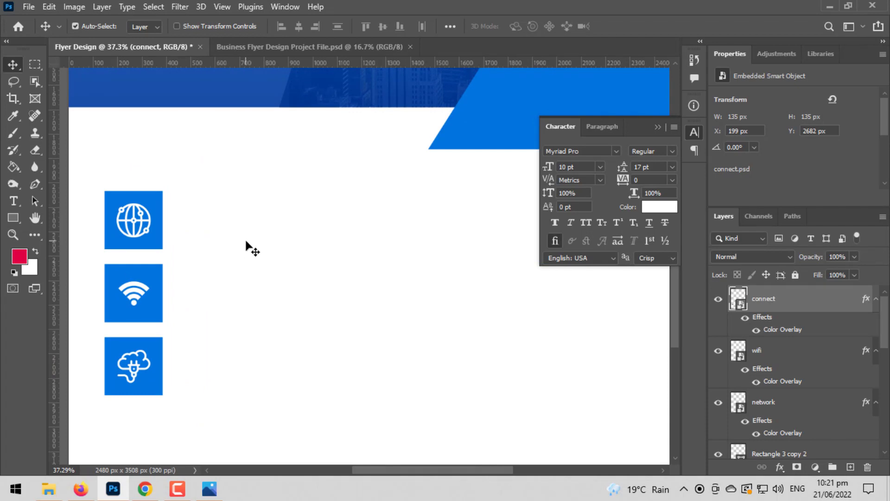
Paste the "Business Developing" heading with its paragraph and position both beside the globe icon square.
key(ctrl+v)
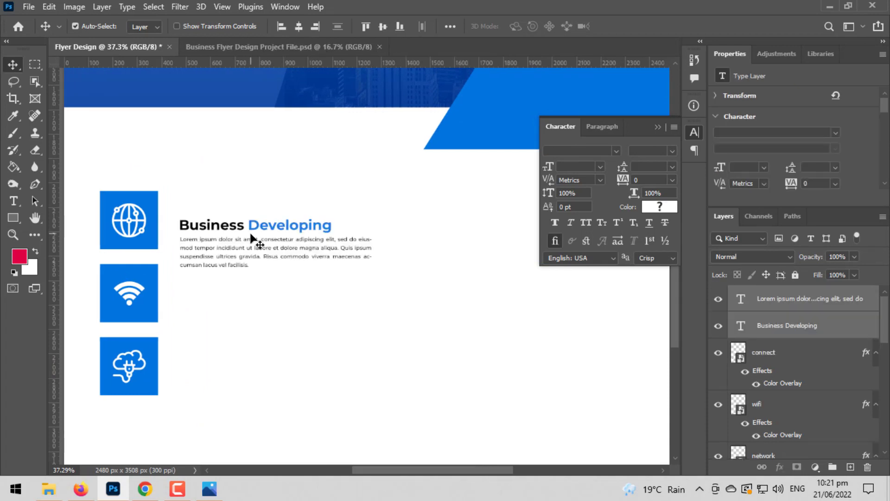
key(ctrl+t)
drag(253, 234, 246, 213)
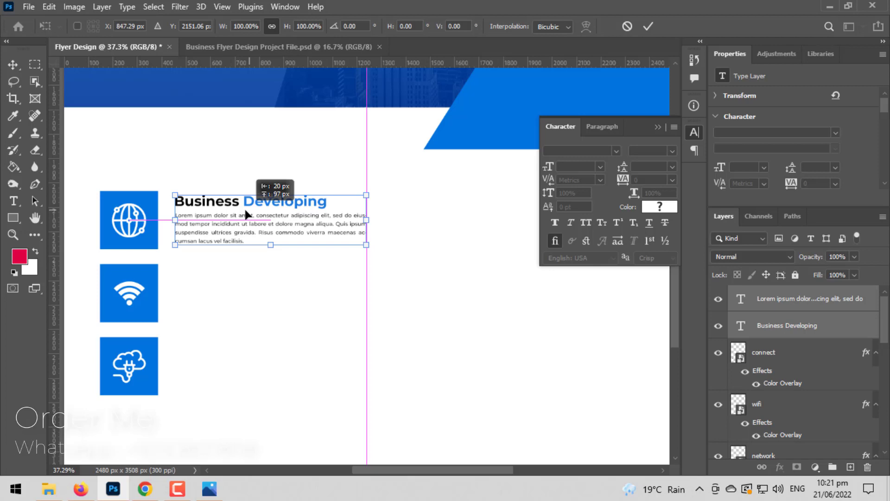
key(Return)
Duplicate the heading and paragraph beside the wifi square and change the copied heading to "Business Marketing".
drag(206, 253, 274, 271)
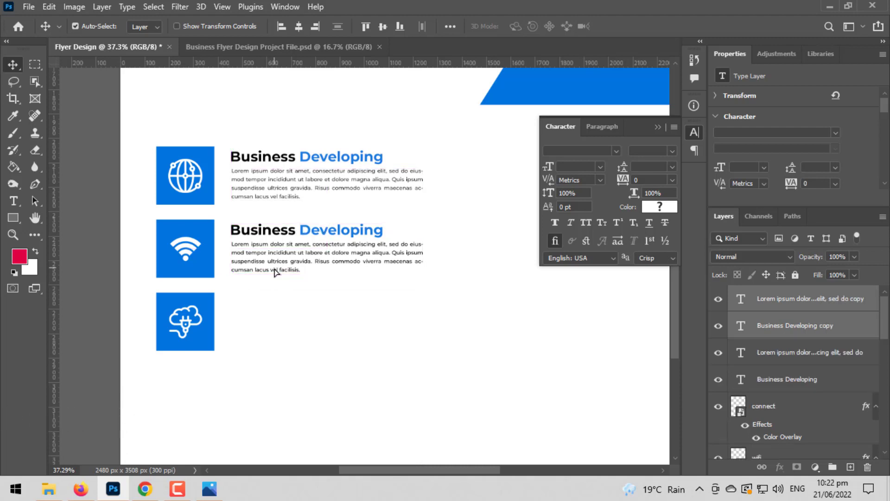
click(13, 201)
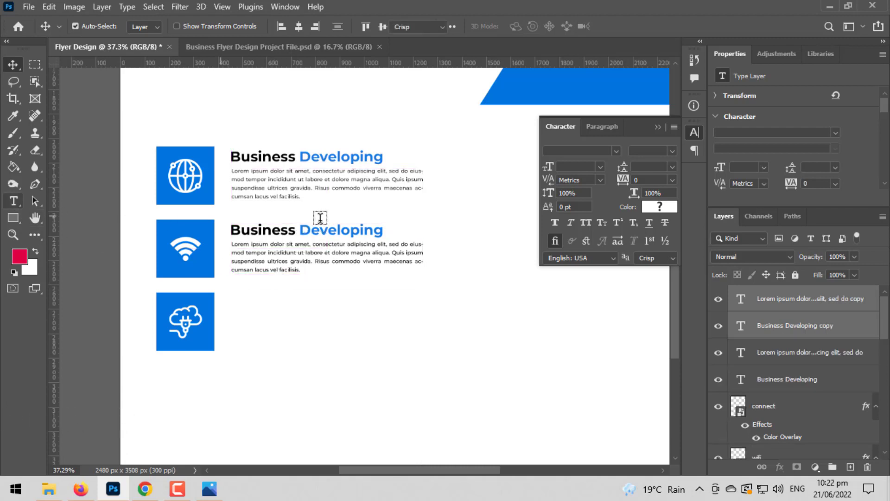
double_click(335, 230)
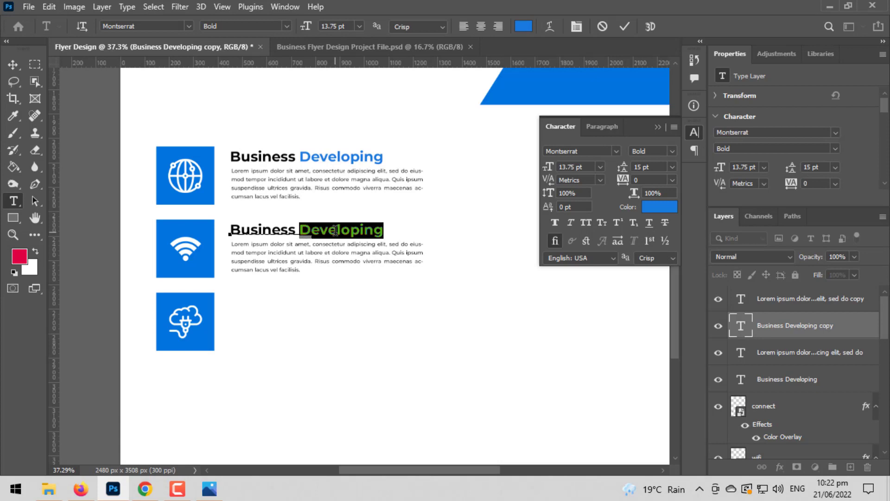
text(Market)
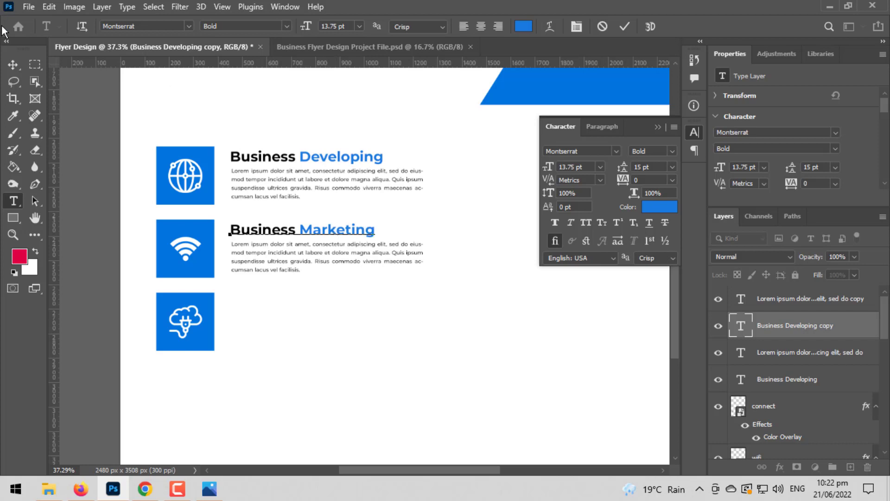
click(13, 64)
Duplicate the Business Marketing heading and paragraph beside the cloud-plug square and change the copied heading to "Business Planning".
shift+click(810, 306)
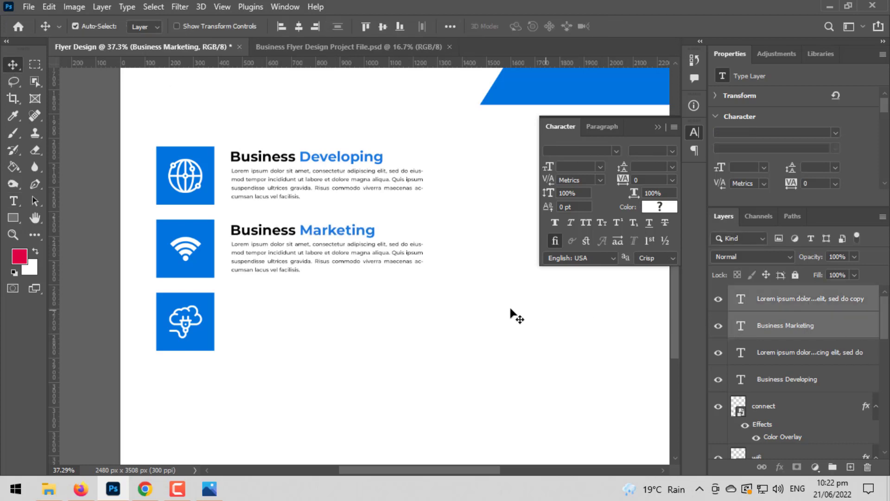
drag(316, 256, 319, 327)
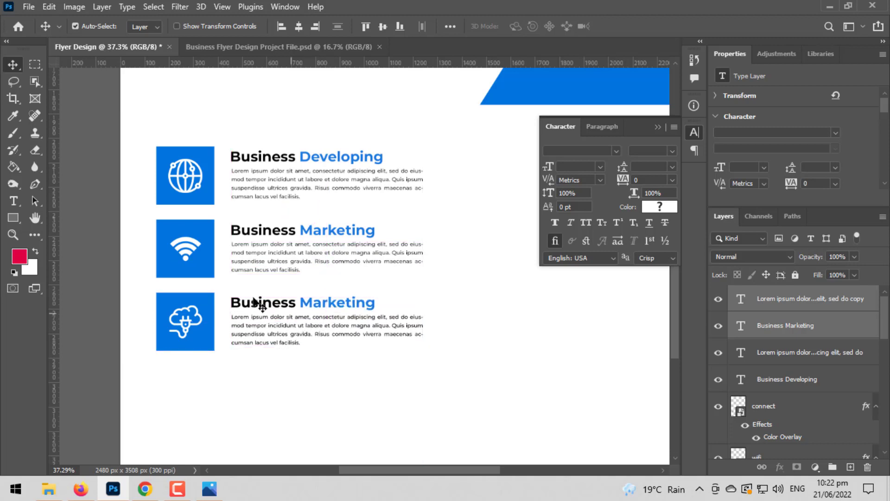
key(t)
double_click(330, 296)
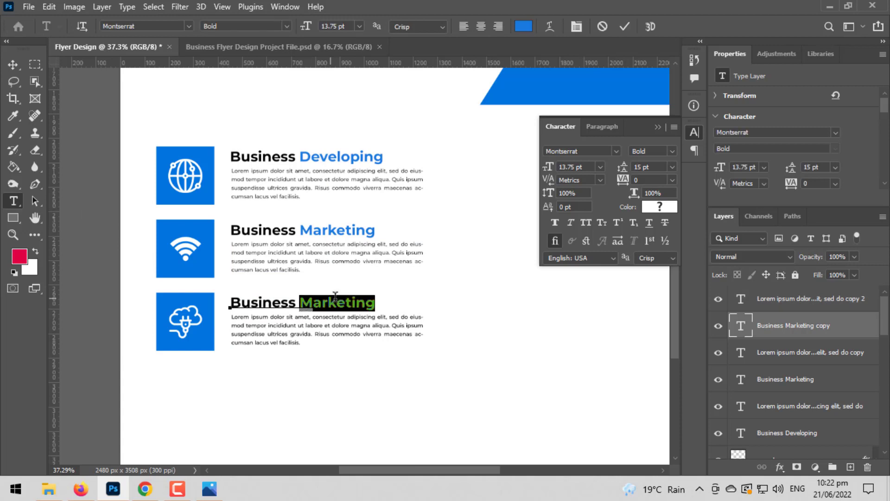
text(p)
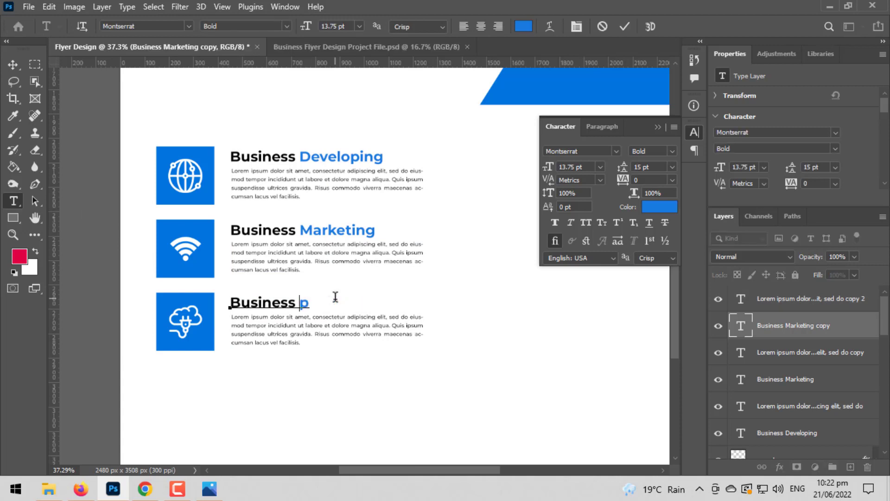
text(lanni)
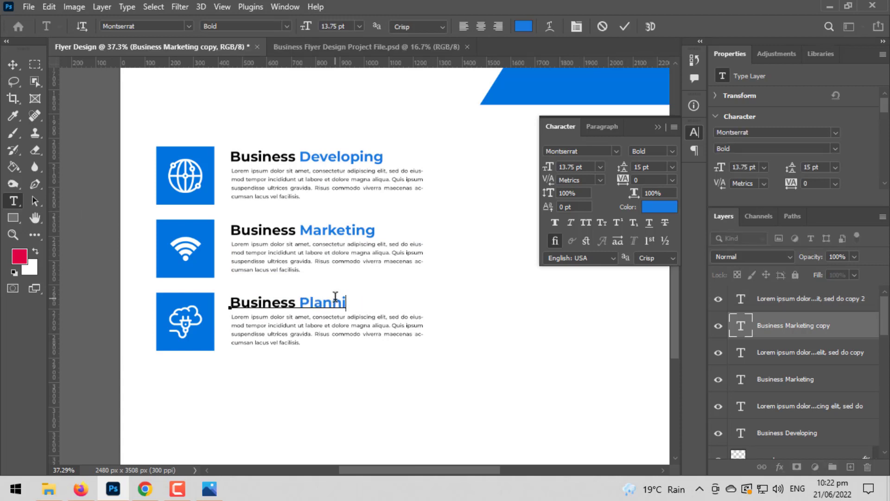
text(ng)
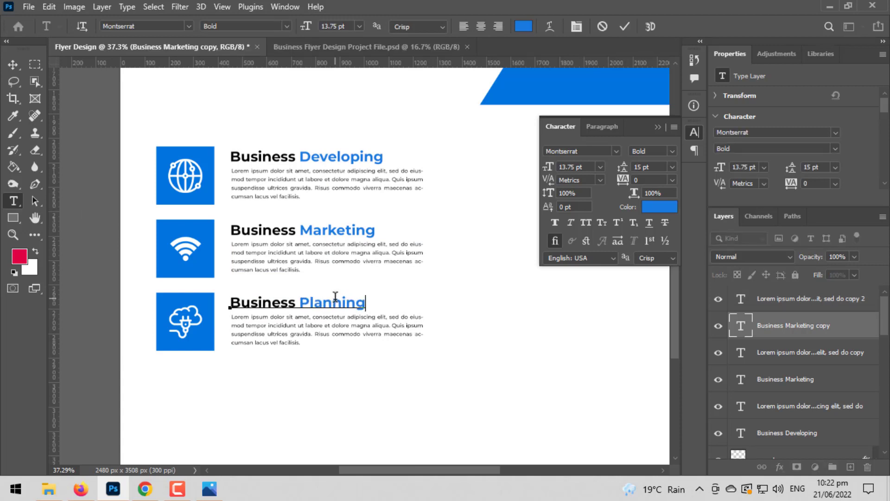
Place a vertical guide at the page's horizontal centre, along the right edge of the three service paragraphs.
click(10, 69)
drag(53, 115, 422, 193)
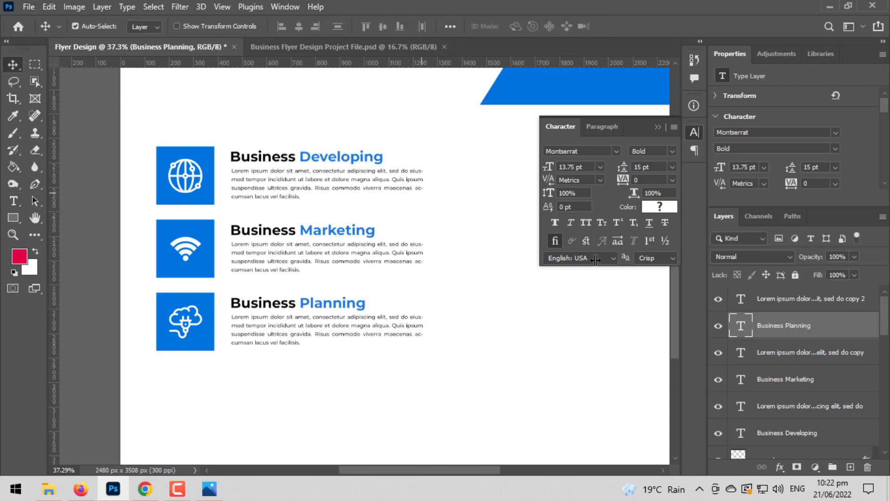
click(785, 310)
scroll(789, 326, down, 3)
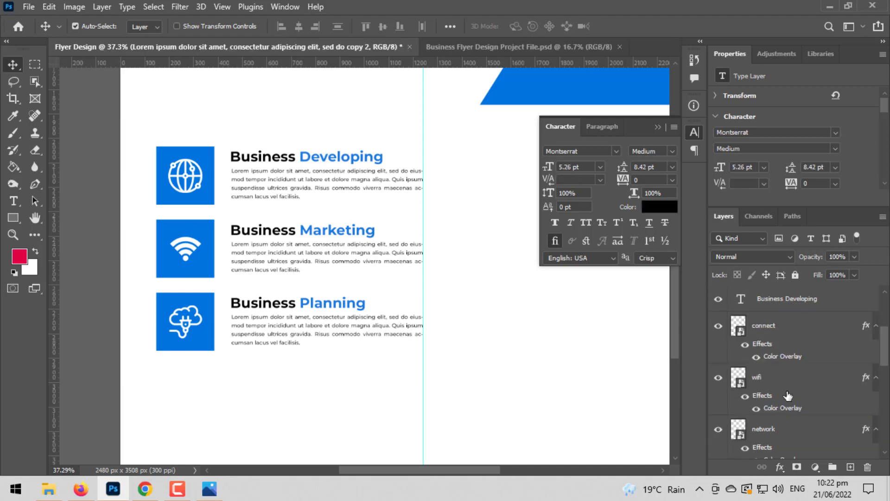
scroll(788, 395, down, 1)
shift+click(786, 409)
scroll(786, 411, down, 4)
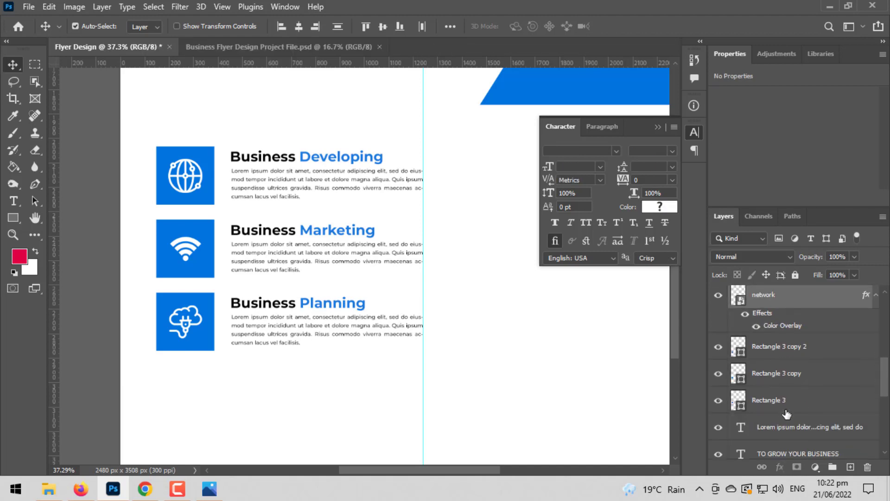
shift+click(783, 402)
key(ctrl+t)
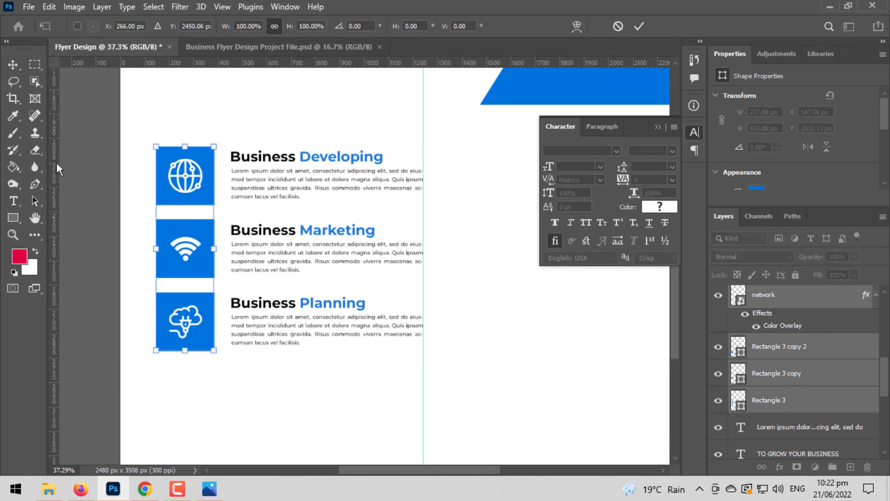
key(Return)
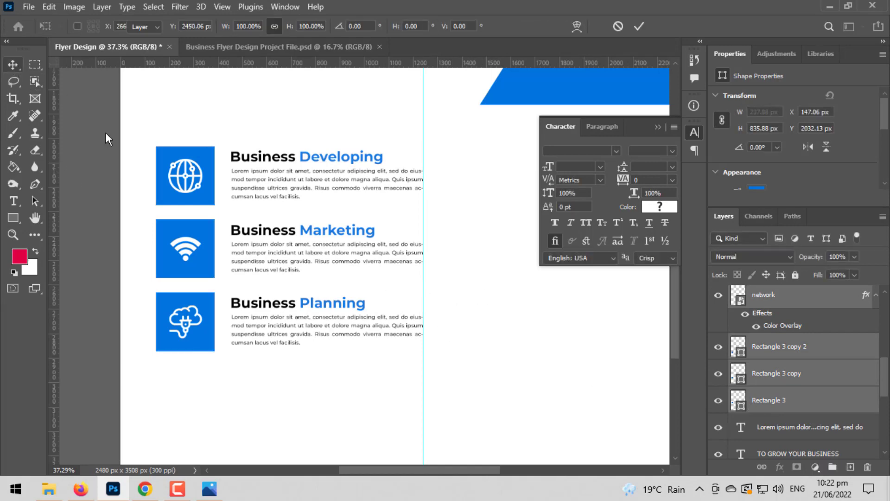
Try to shift the selected icon squares and service texts slightly left with Free Transform.
scroll(195, 258, down, 3)
scroll(194, 277, up, 1)
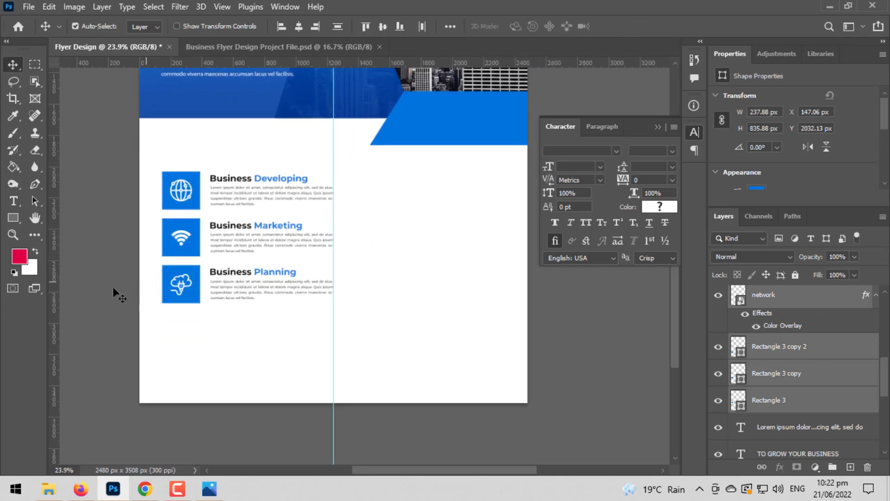
scroll(139, 241, down, 1)
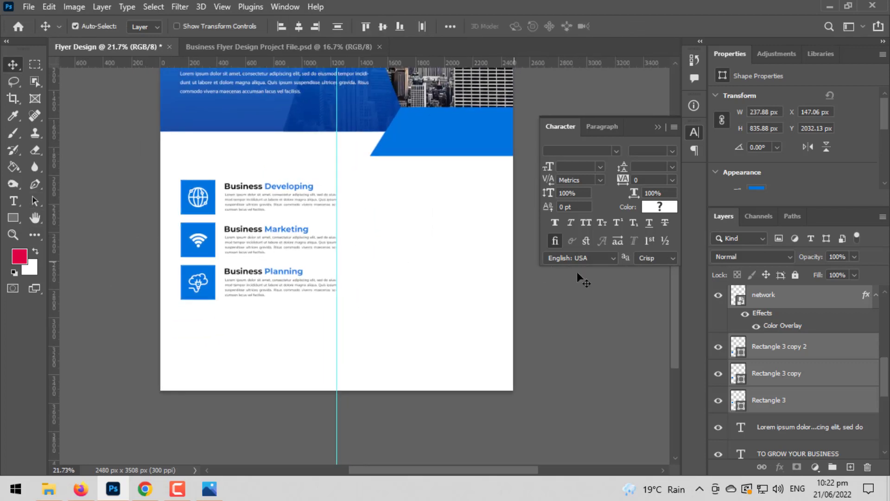
click(782, 401)
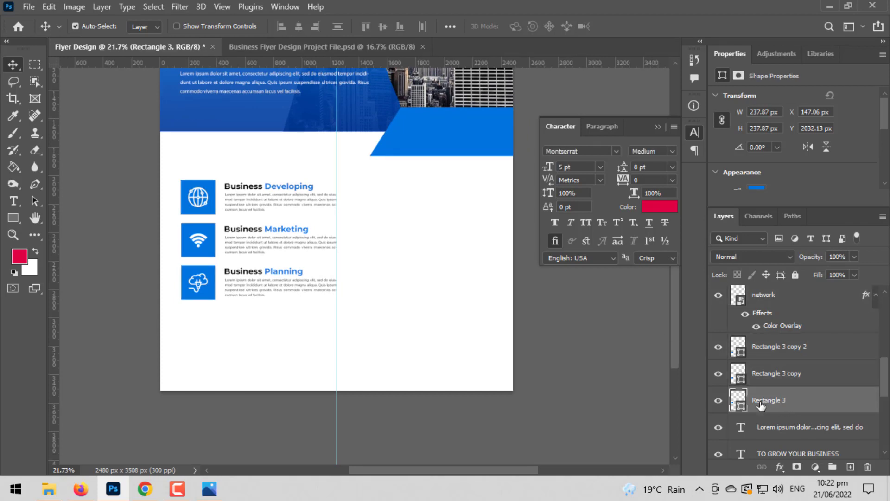
click(718, 401)
click(718, 401)
scroll(773, 411, down, 1)
scroll(774, 413, up, 1)
key(ctrl)
scroll(864, 306, up, 1)
scroll(855, 316, up, 6)
shift+click(805, 303)
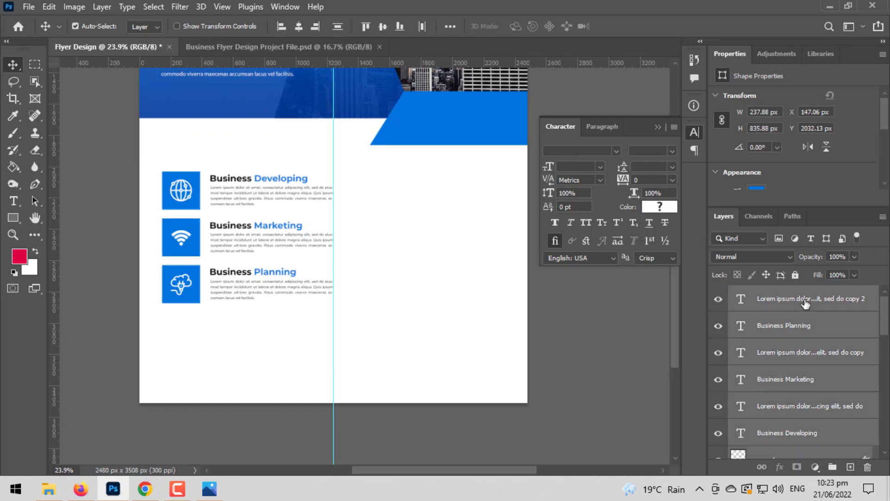
key(ctrl+t)
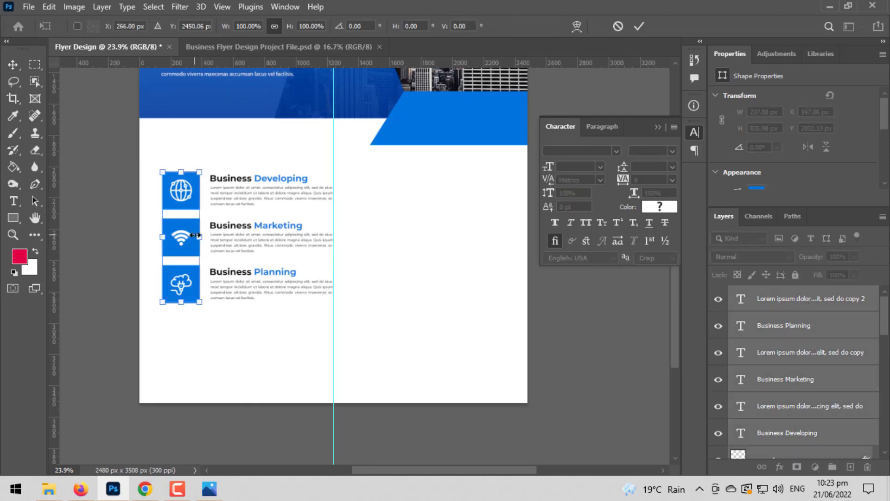
drag(193, 237, 185, 237)
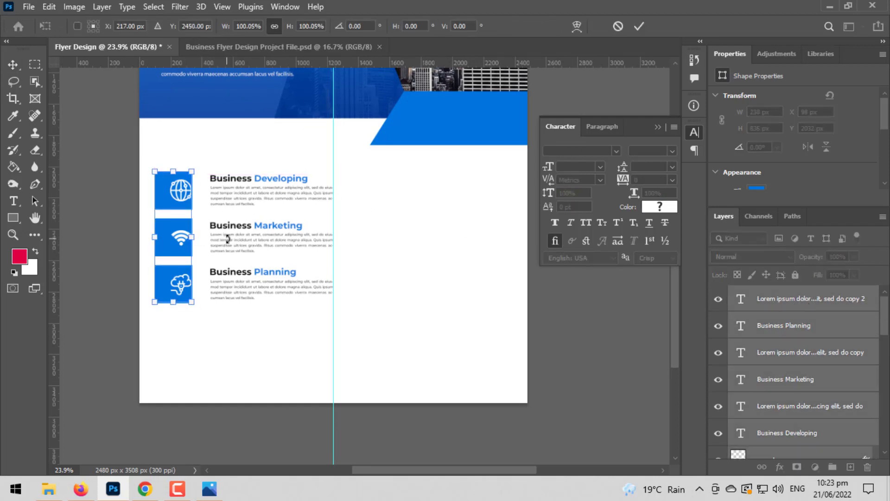
key(Escape)
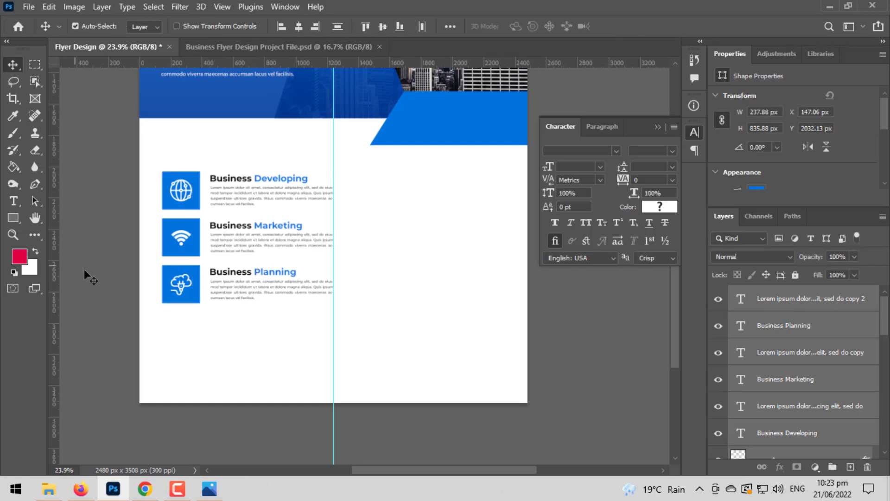
Deselect the layers and examine the overall flyer layout, including the free area beside the service column.
click(101, 274)
scroll(366, 266, down, 1)
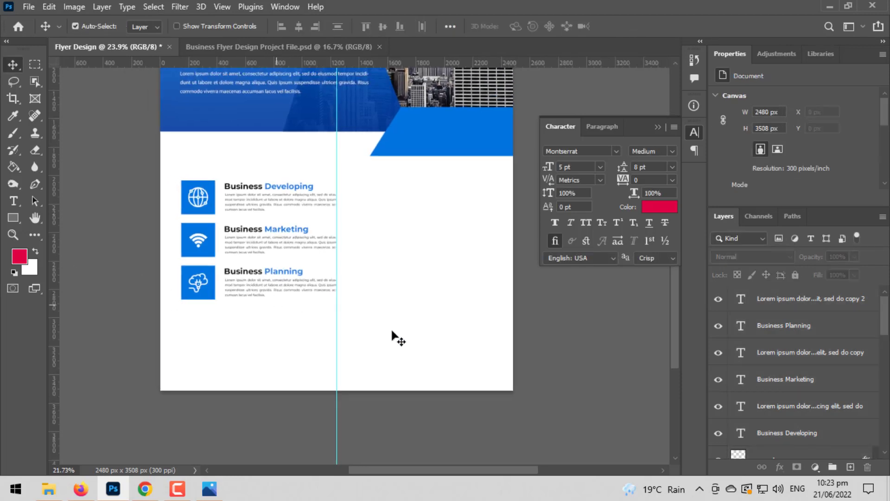
scroll(343, 341, down, 3)
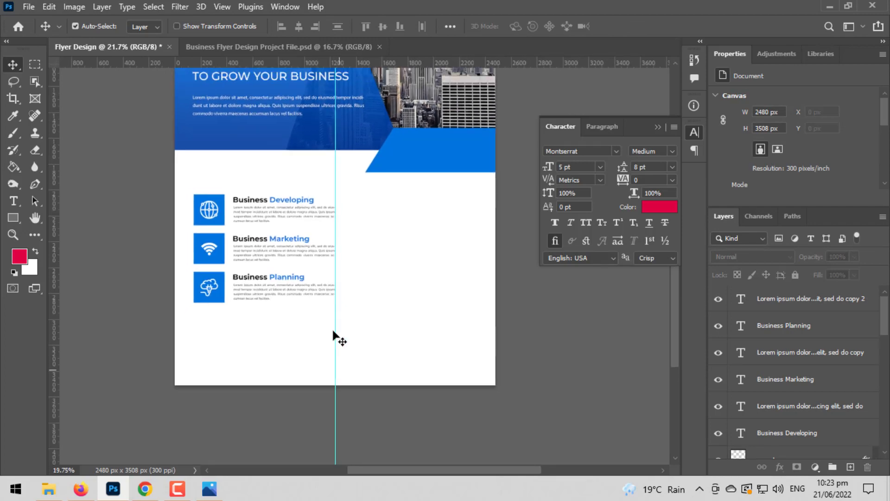
scroll(304, 343, down, 1)
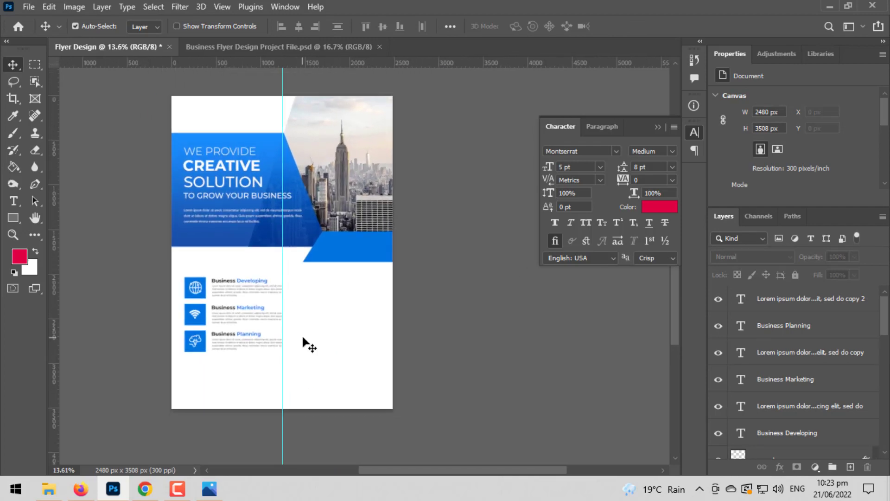
scroll(302, 341, up, 2)
scroll(278, 264, down, 4)
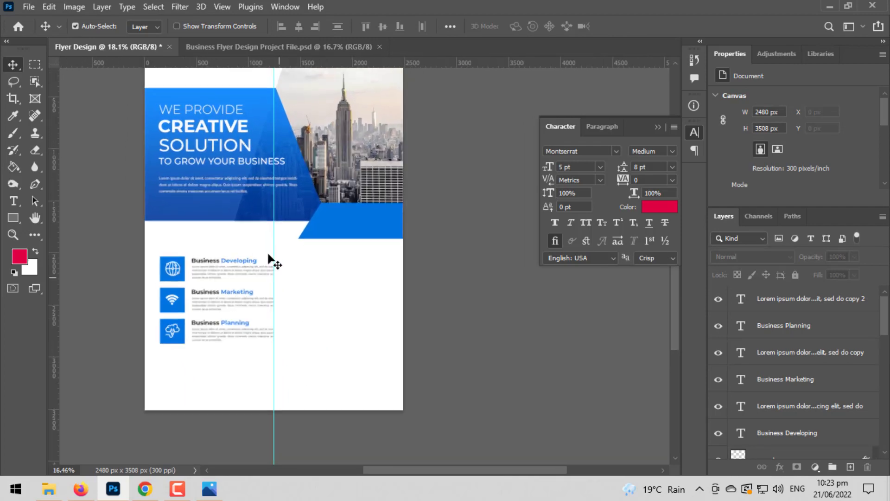
scroll(290, 330, up, 1)
scroll(287, 330, up, 3)
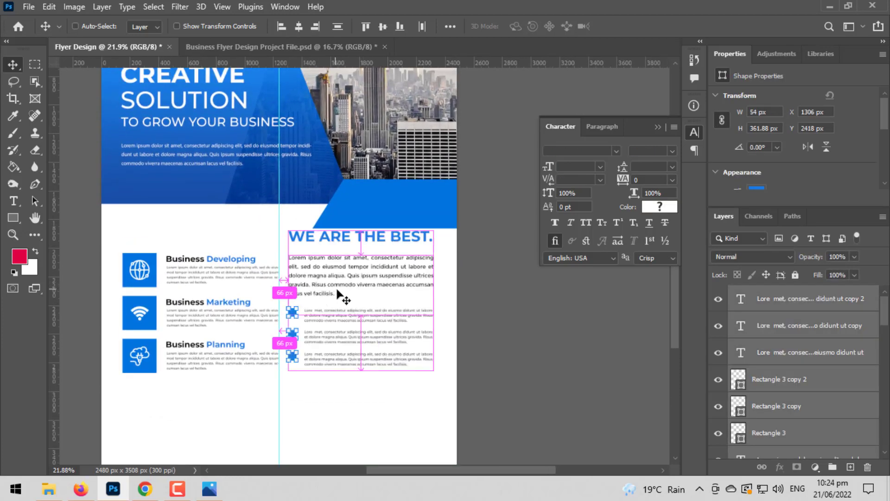
key(ctrl+t)
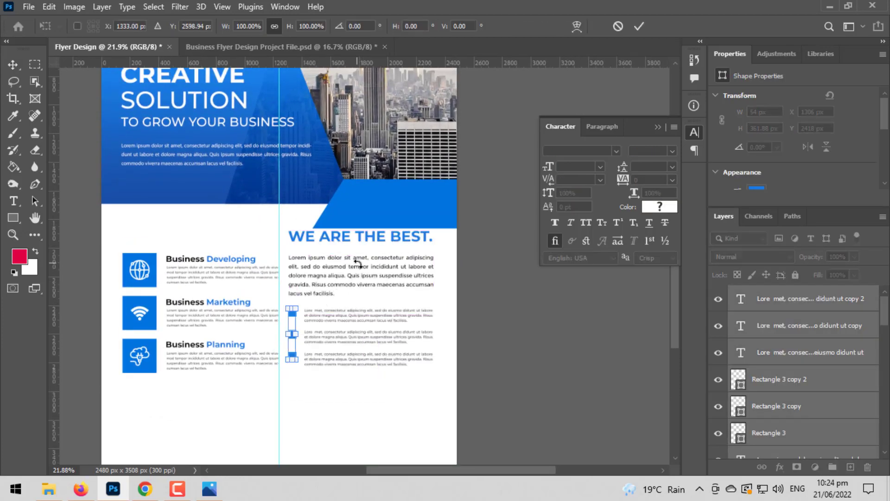
key(Return)
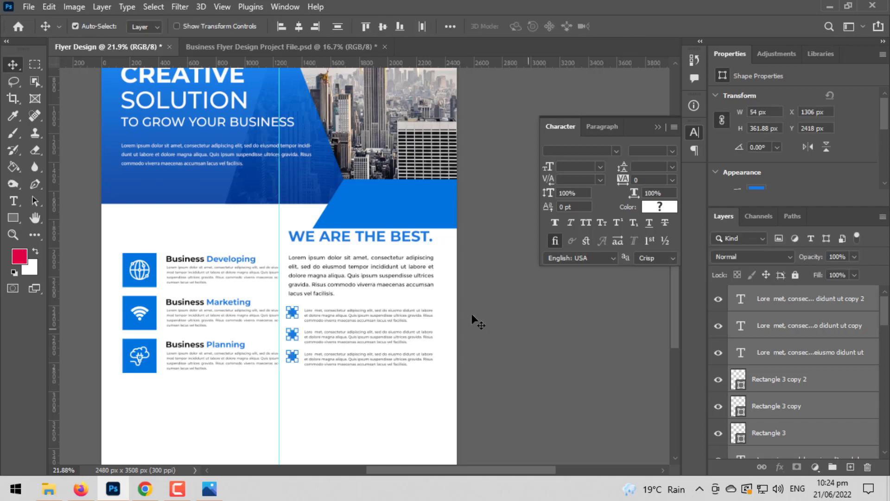
click(498, 356)
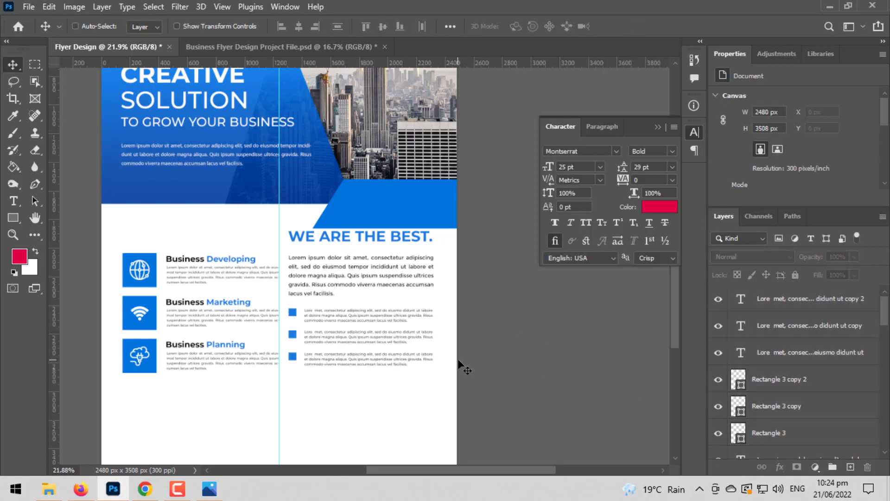
click(786, 307)
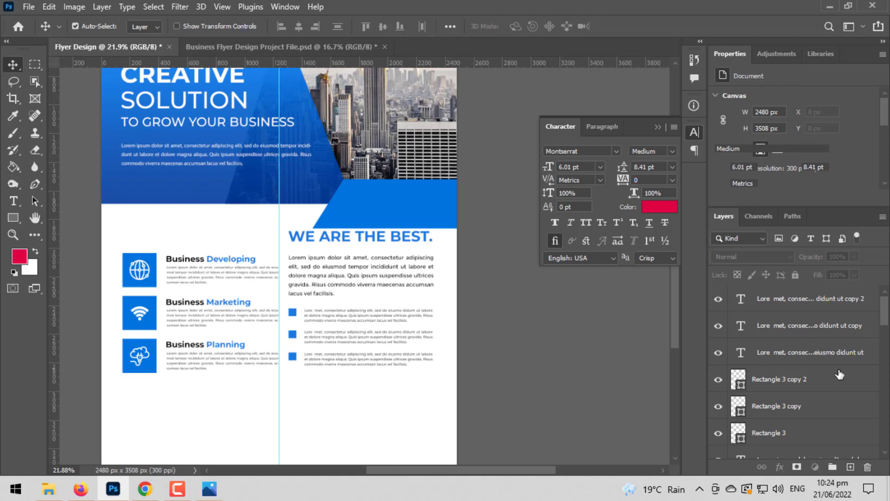
scroll(840, 375, down, 4)
scroll(840, 374, up, 3)
scroll(840, 375, up, 1)
scroll(816, 385, down, 1)
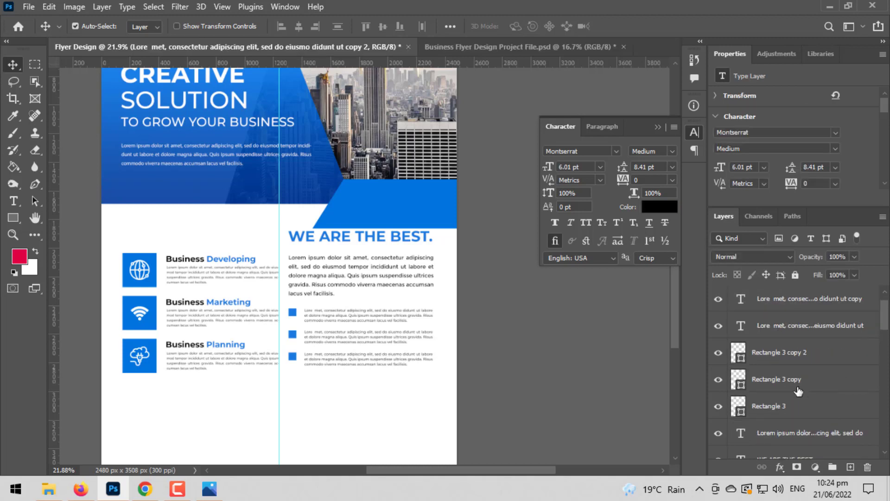
shift+click(783, 406)
scroll(795, 408, down, 1)
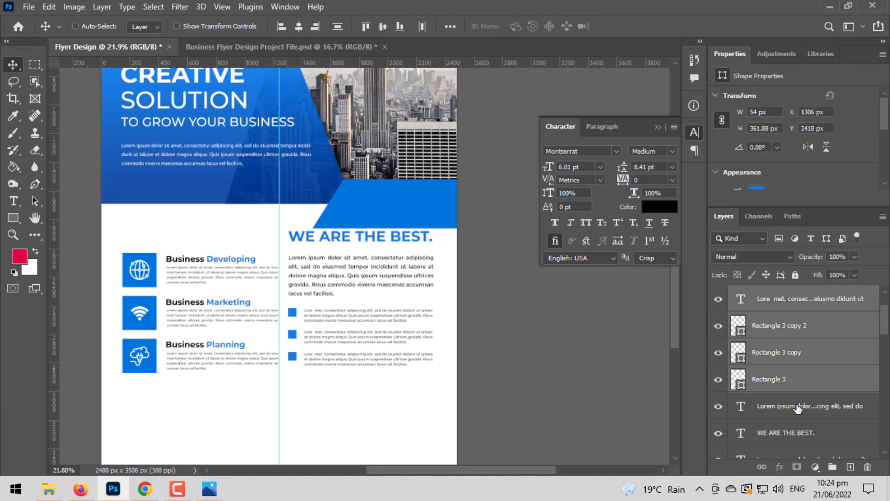
ctrl+click(797, 407)
ctrl+click(794, 433)
scroll(793, 435, down, 2)
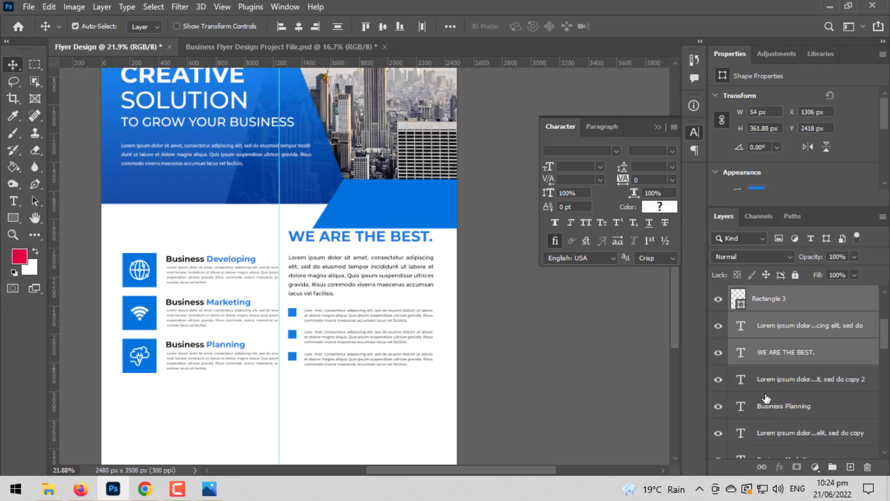
key(ctrl+t)
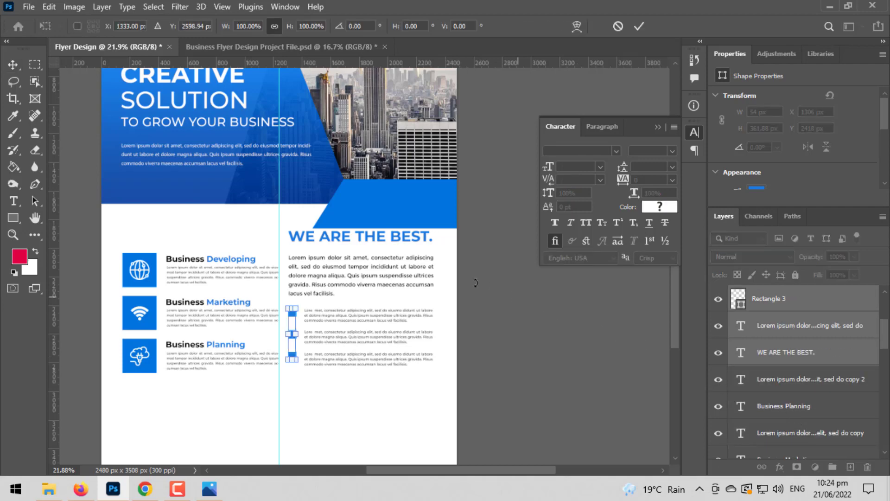
scroll(333, 369, up, 5)
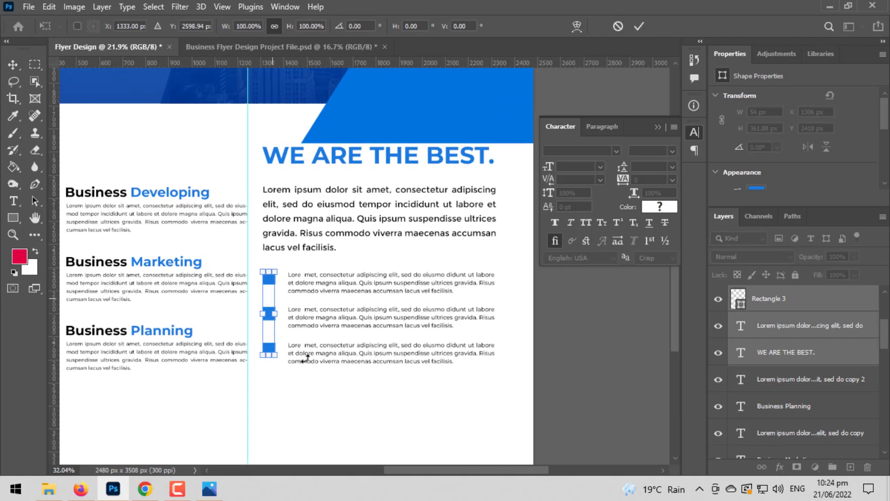
key(Return)
scroll(770, 371, up, 3)
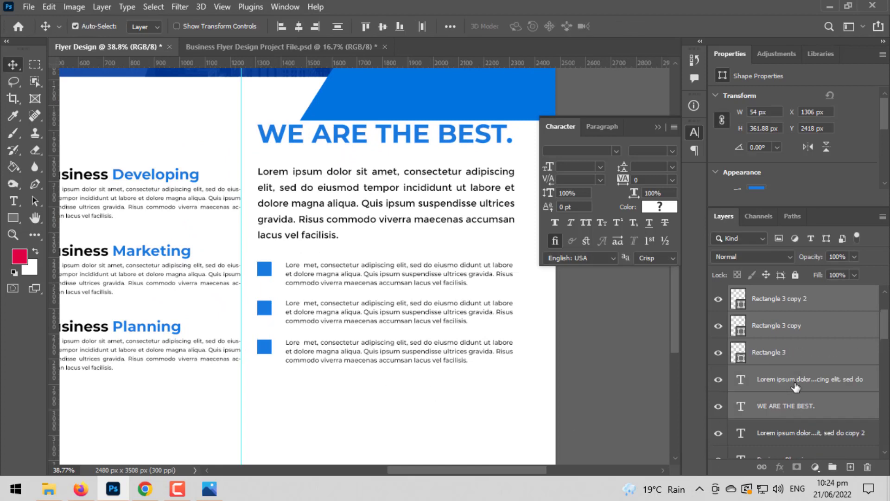
Move the three small blue bullet squares straight down to Y 2609 px, keeping their horizontal position.
click(778, 438)
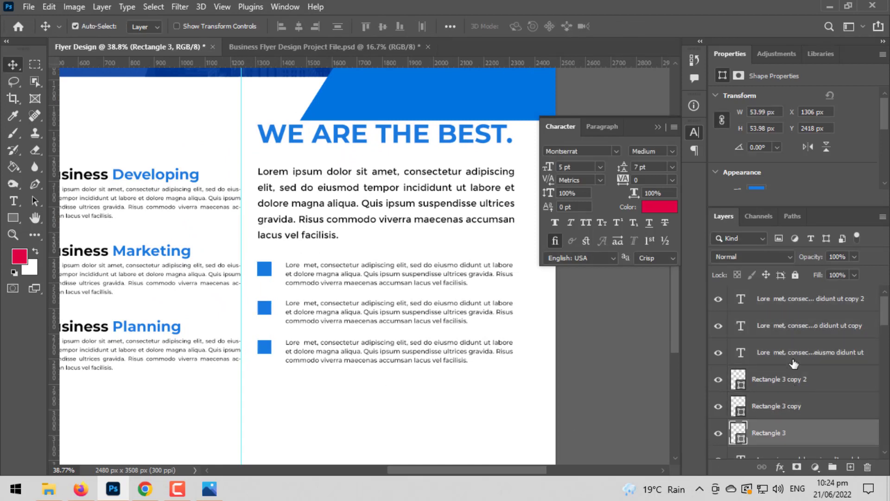
shift+click(784, 314)
key(ctrl+t)
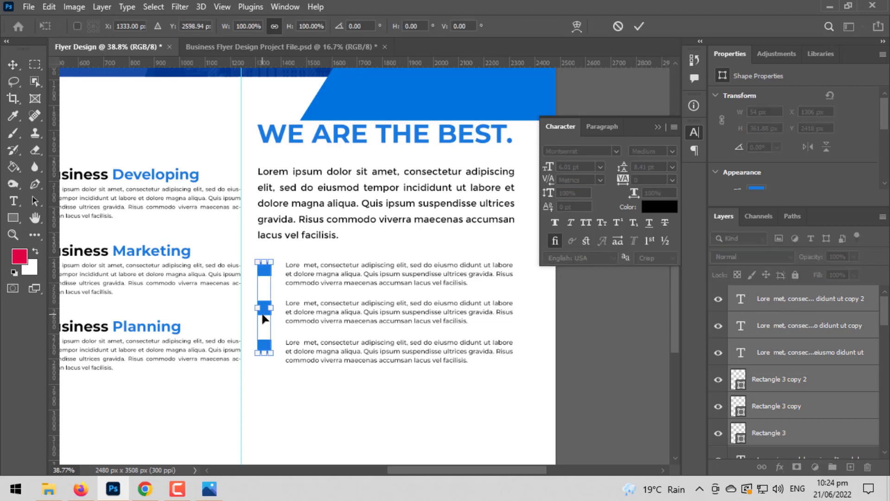
drag(263, 318, 293, 420)
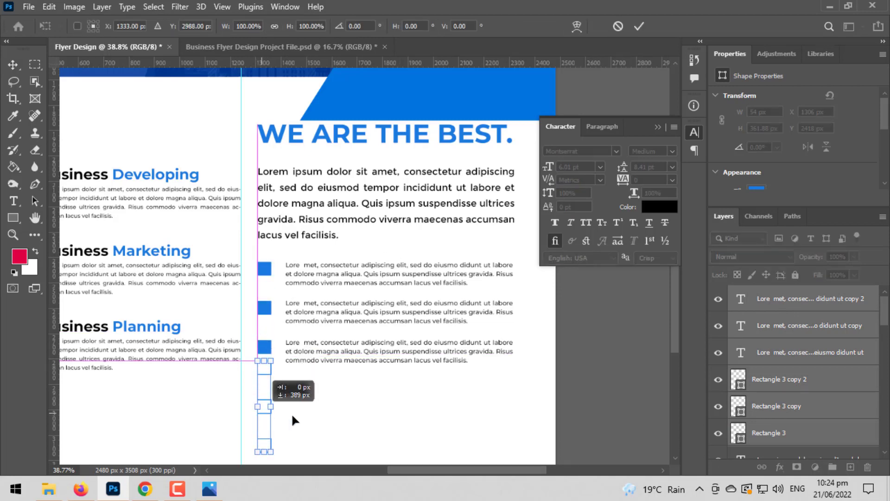
drag(356, 418, 475, 366)
scroll(529, 319, down, 2)
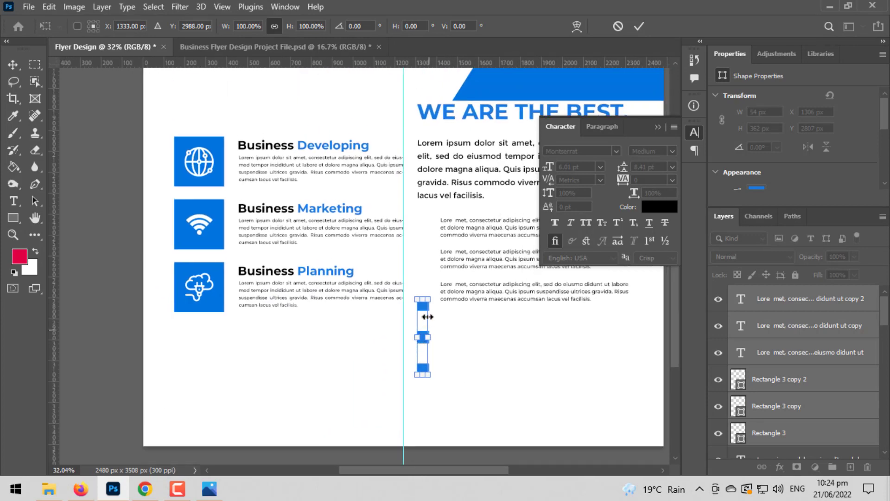
drag(424, 305, 422, 268)
key(ctrl+z)
key(Return)
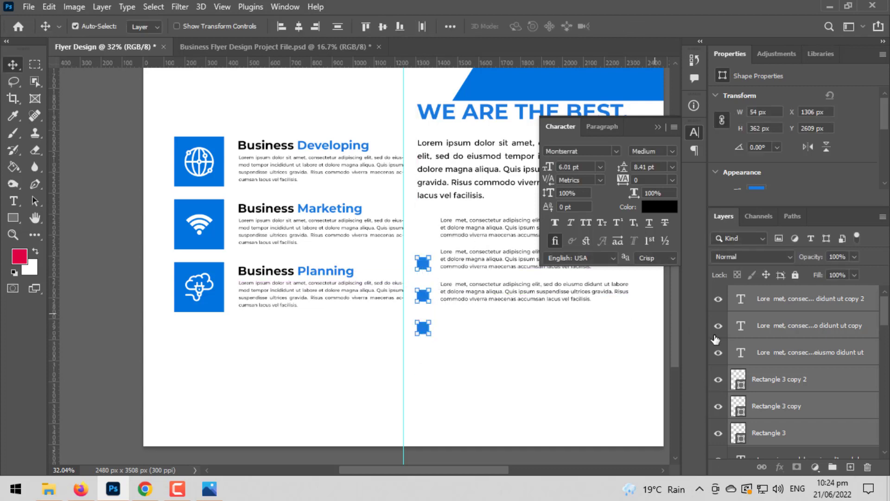
Move the three bullet paragraphs down together so each lines up with its small blue square.
click(779, 357)
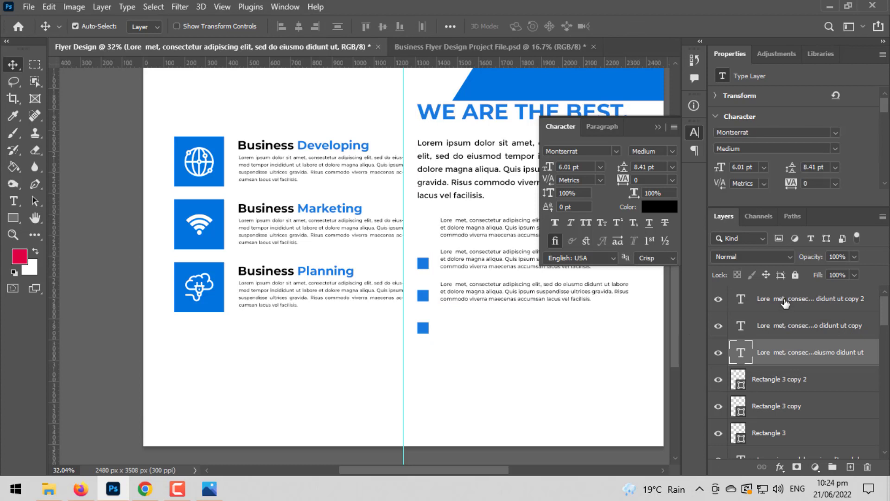
click(783, 301)
shift+click(783, 350)
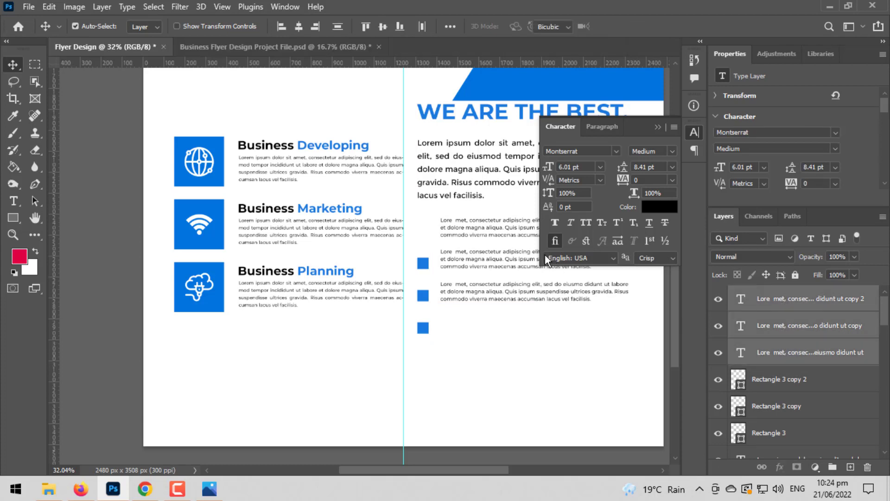
key(ctrl+t)
drag(482, 231, 470, 260)
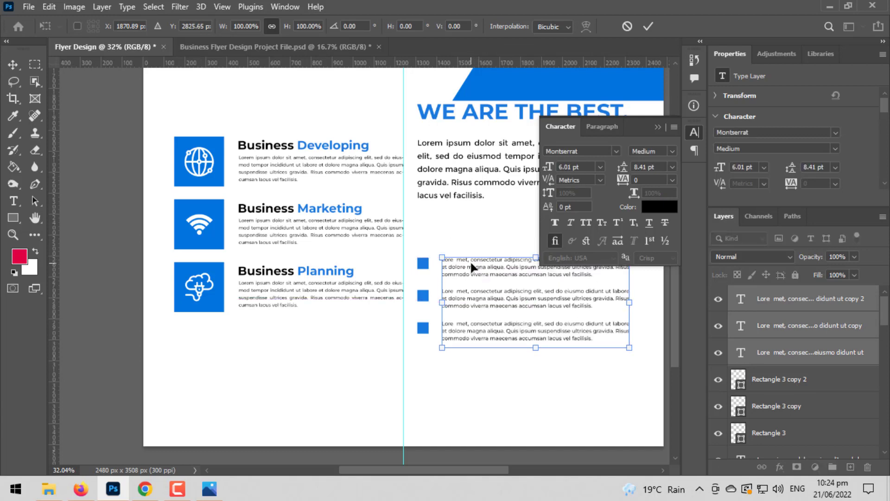
key(Return)
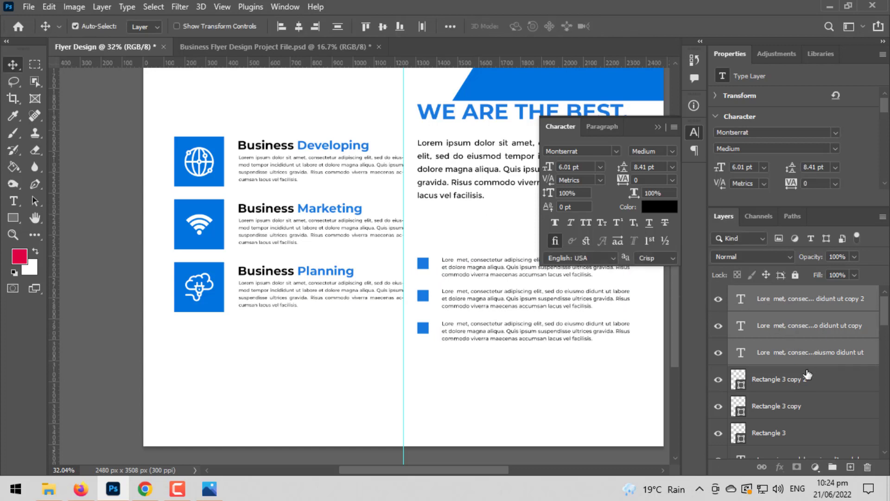
Move the "WE ARE THE BEST." heading and its paragraph down together, roughly level with the Business Developing service.
scroll(807, 374, down, 3)
click(800, 352)
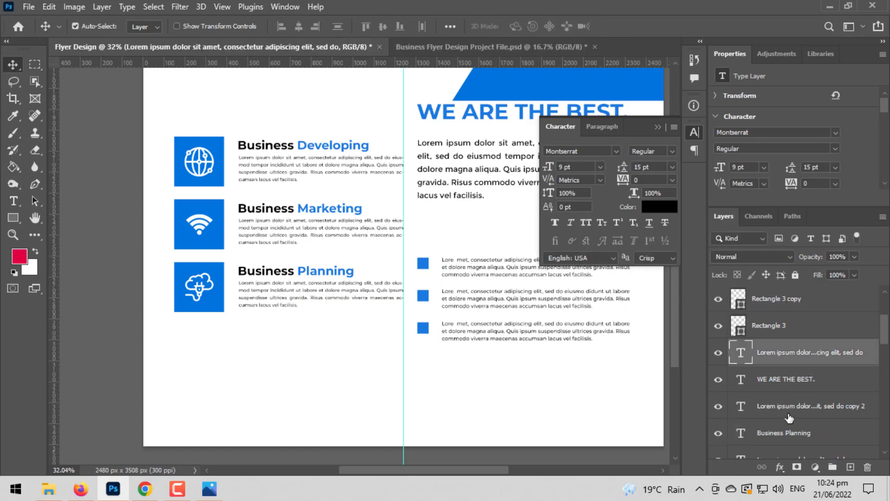
shift+click(782, 389)
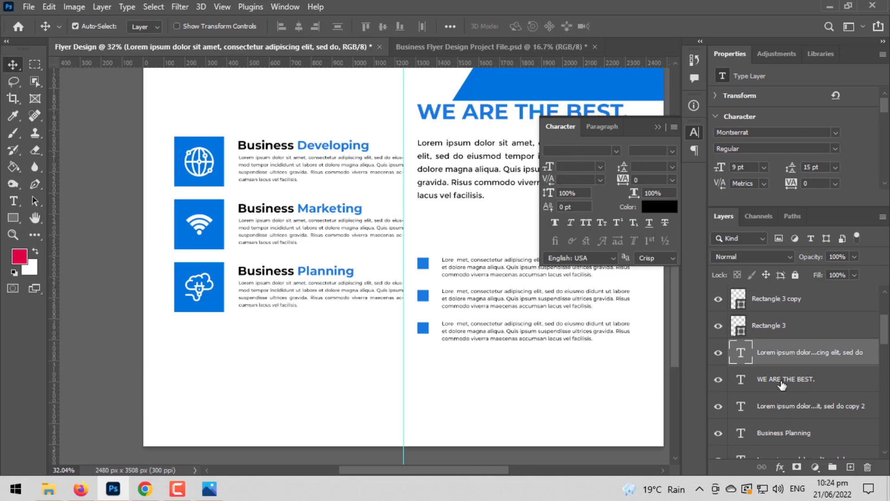
scroll(546, 334, down, 3)
key(ctrl+t)
drag(476, 199, 481, 217)
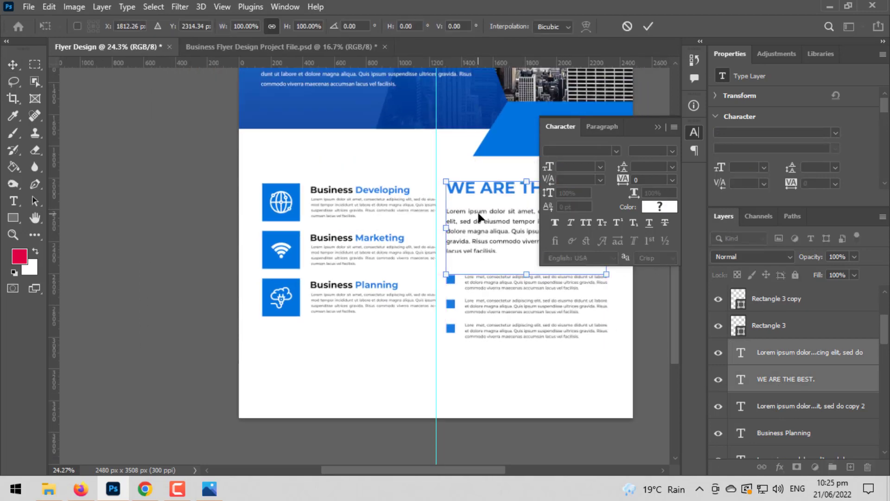
key(Return)
scroll(342, 215, up, 2)
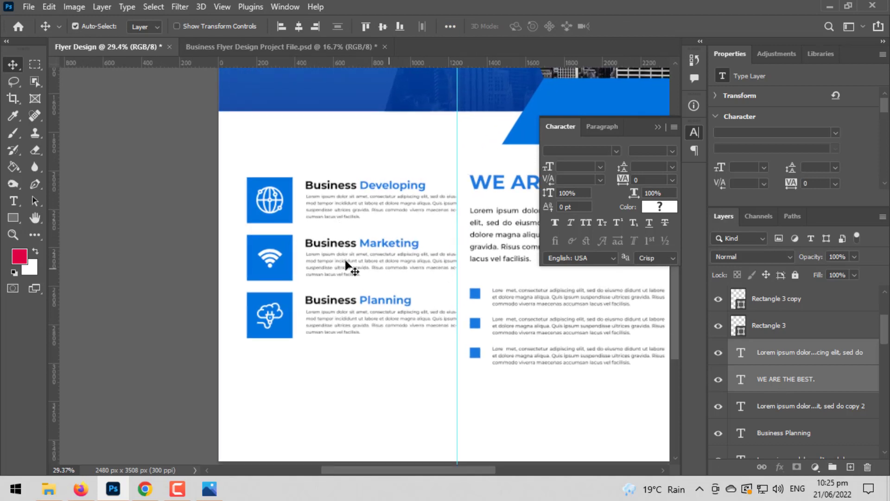
click(283, 216)
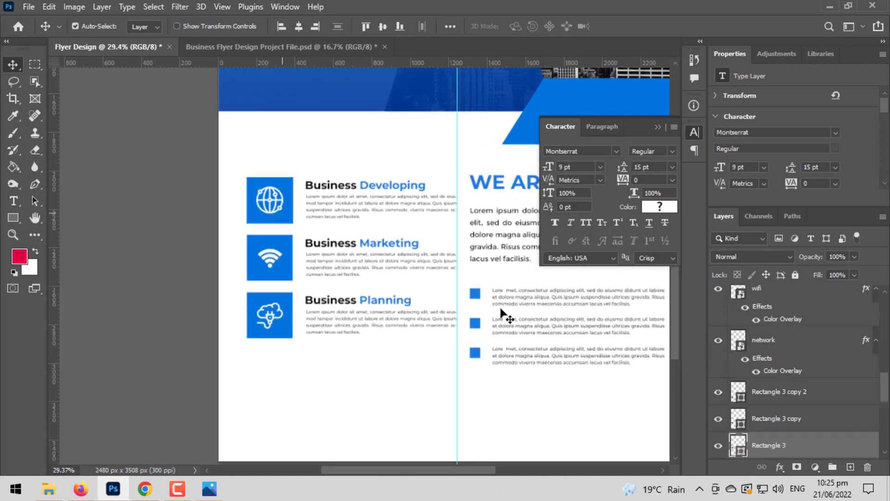
shift+click(781, 401)
scroll(781, 385, up, 3)
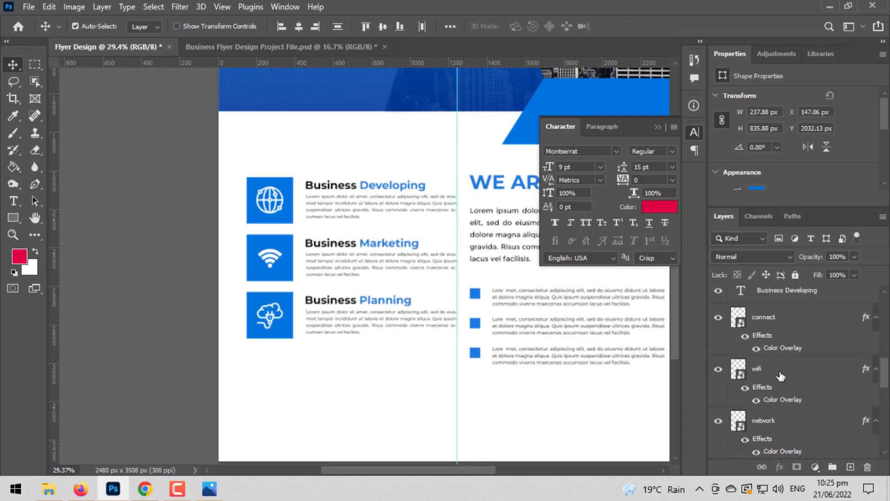
shift+click(773, 332)
key(ctrl+r)
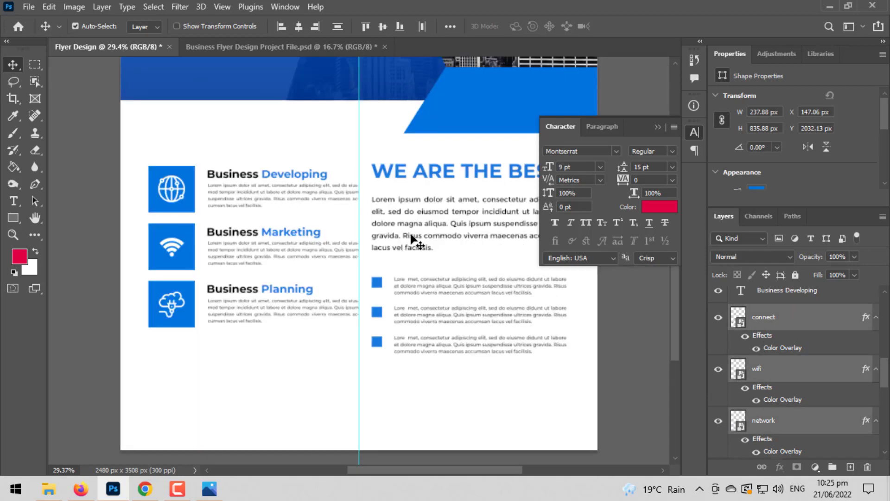
key(ctrl+t)
drag(168, 336, 168, 343)
key(Escape)
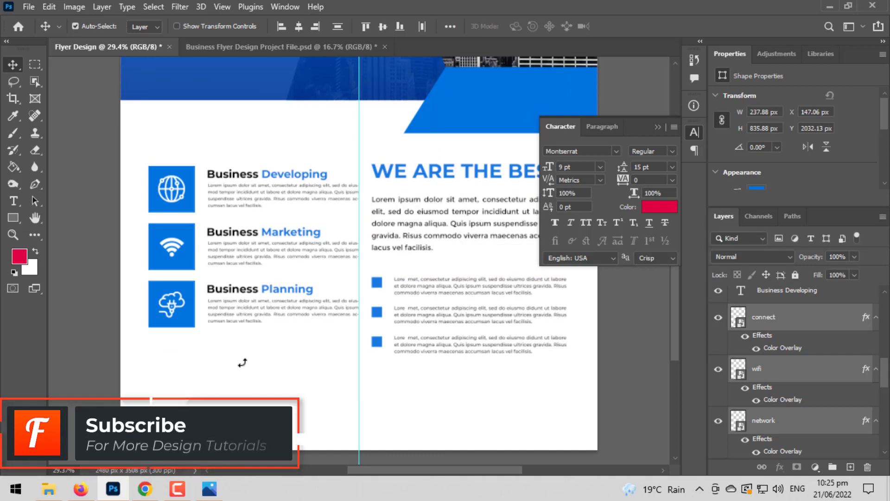
Try to adjust the three service icon squares vertically with Free Transform, without their icons.
scroll(784, 412, down, 3)
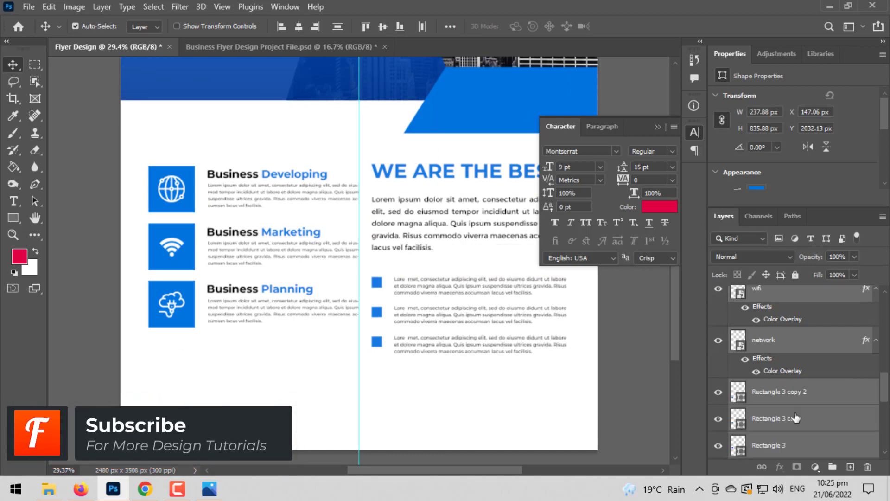
click(788, 394)
shift+click(798, 445)
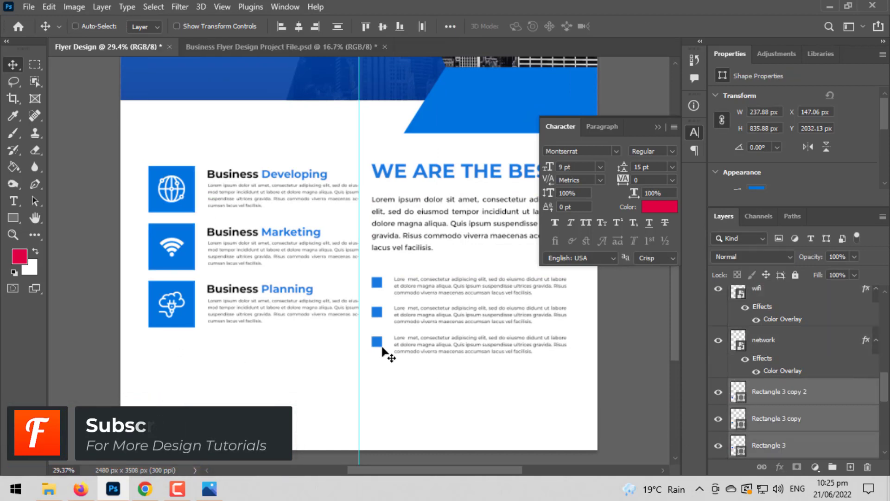
key(ctrl+t)
drag(170, 324, 164, 340)
drag(165, 351, 165, 346)
drag(164, 190, 161, 168)
key(ctrl+z)
key(ctrl+z)
key(ctrl+z)
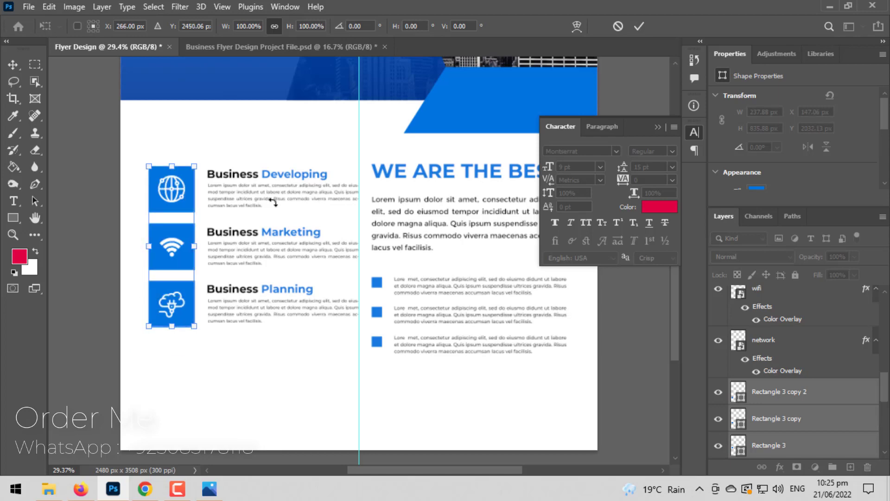
key(Escape)
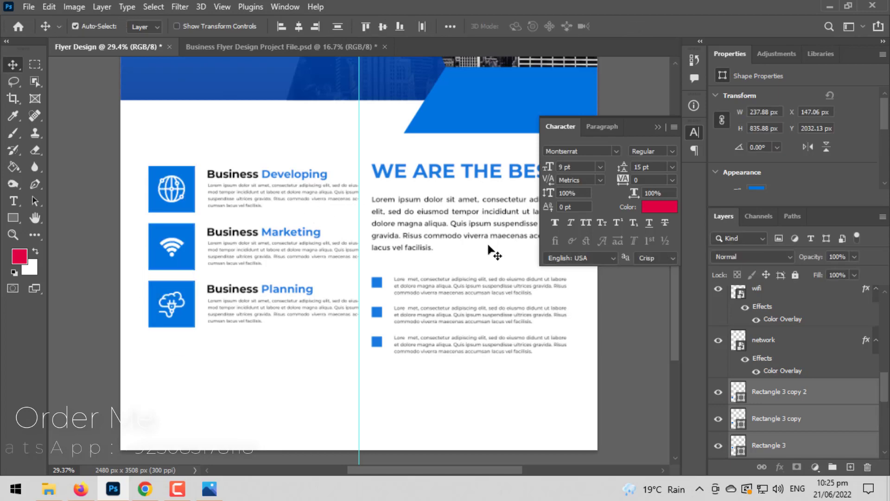
Draw a blue rectangle about 1708 × 294 px and place it in the flyer's bottom-right corner.
scroll(385, 301, down, 1)
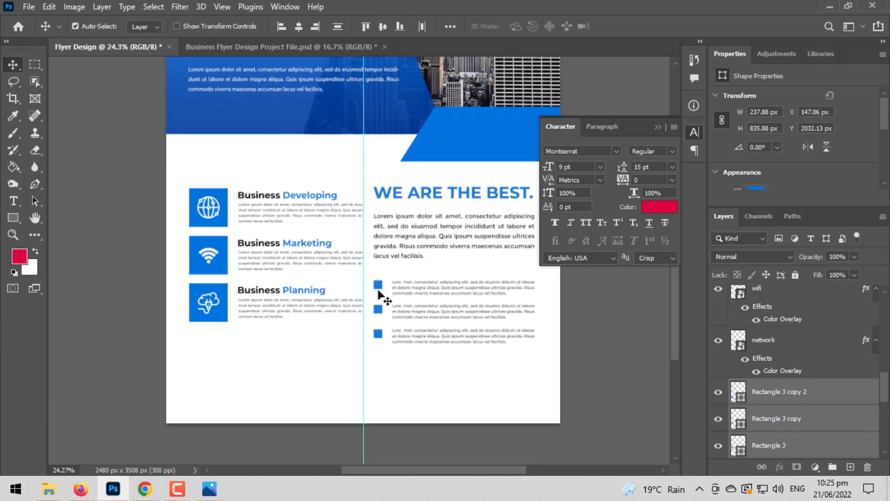
click(13, 217)
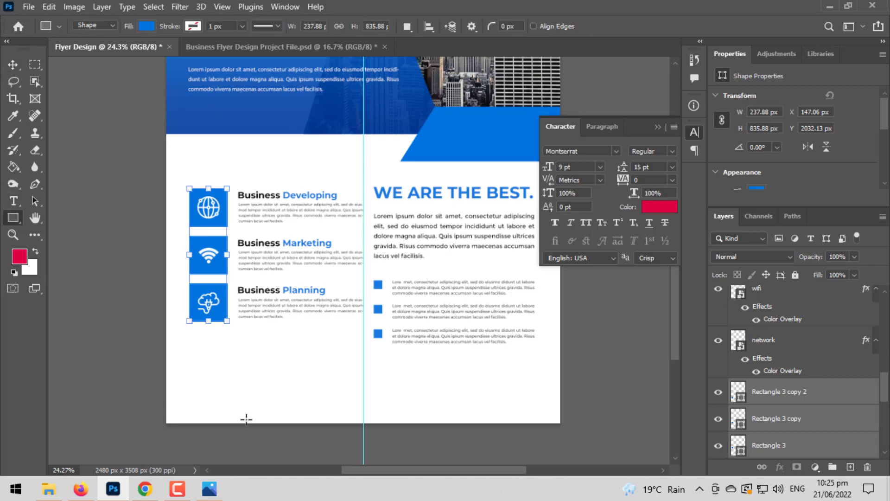
drag(167, 428, 549, 405)
key(ctrl+z)
drag(571, 360, 299, 425)
drag(434, 360, 403, 395)
Move the bottom blue rectangle up to about Y 3134 px, leaving a white strip beneath it.
click(13, 64)
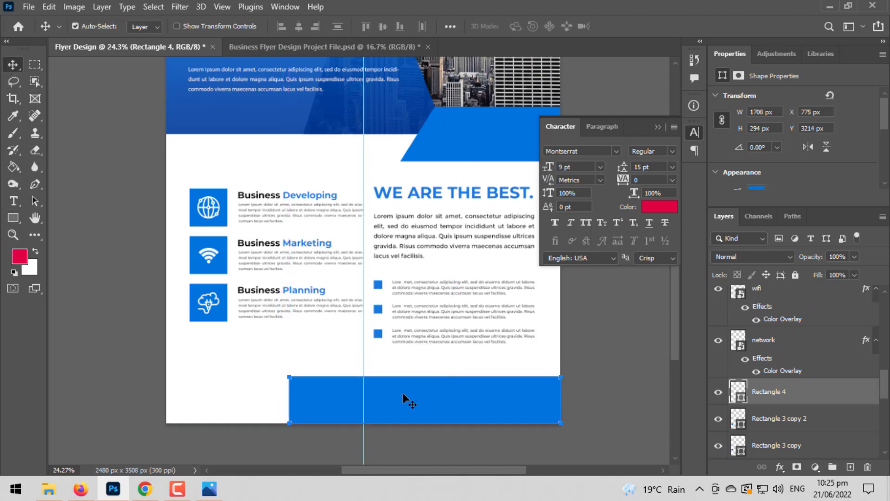
click(133, 284)
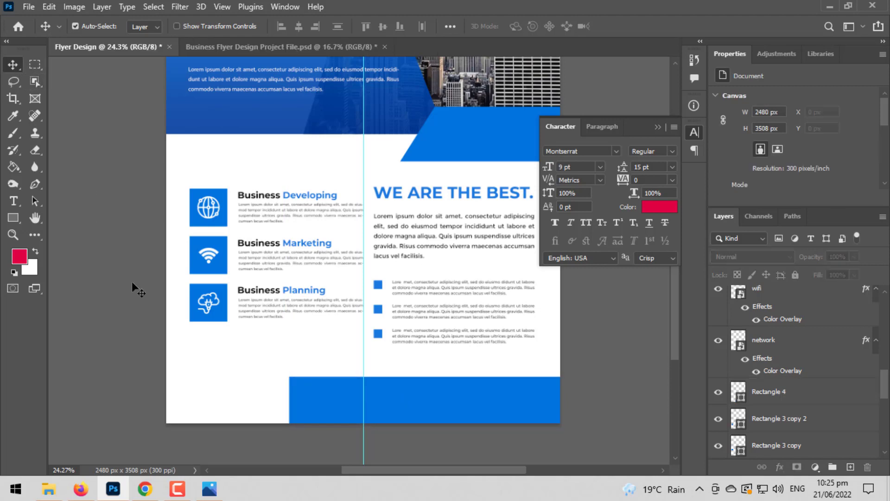
mouse_move(335, 396)
mouse_down()
mouse_move(340, 386)
mouse_move(340, 404)
mouse_move(339, 388)
mouse_up()
click(603, 397)
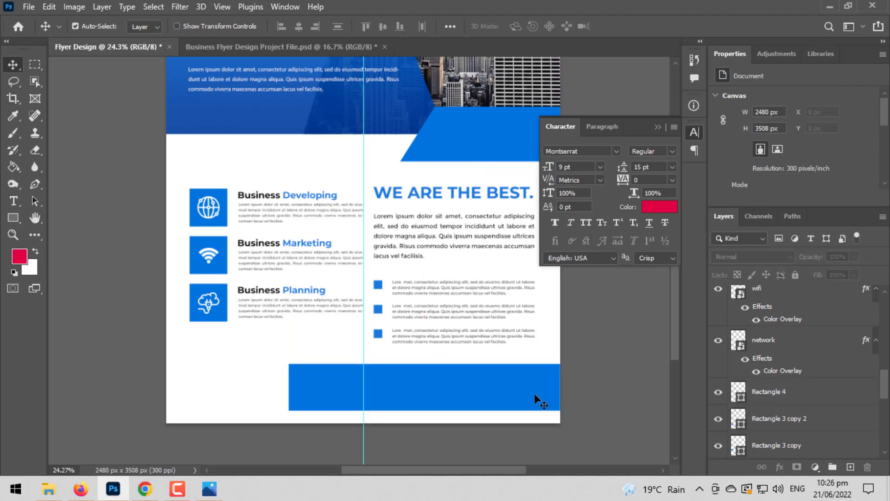
Slant the bottom blue rectangle's left edge by shifting its top-left corner inward, converting the live shape to a regular path.
click(304, 384)
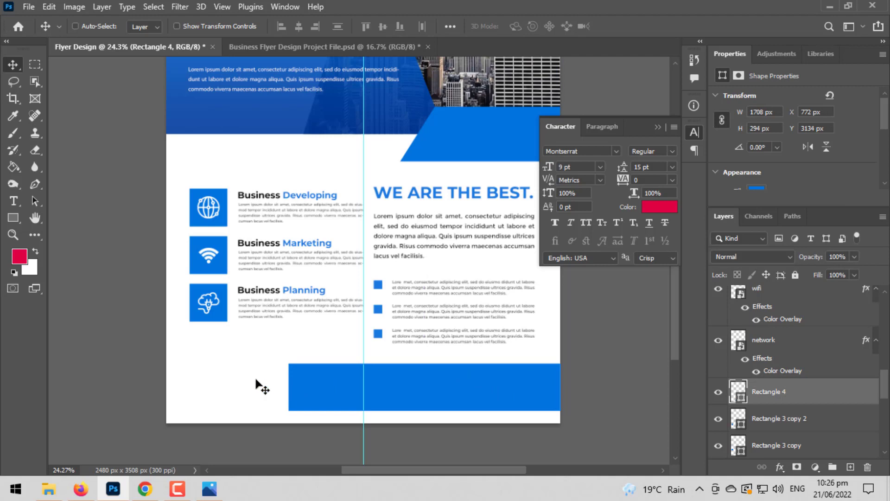
key(ctrl+t)
drag(291, 366, 322, 369)
key(Return)
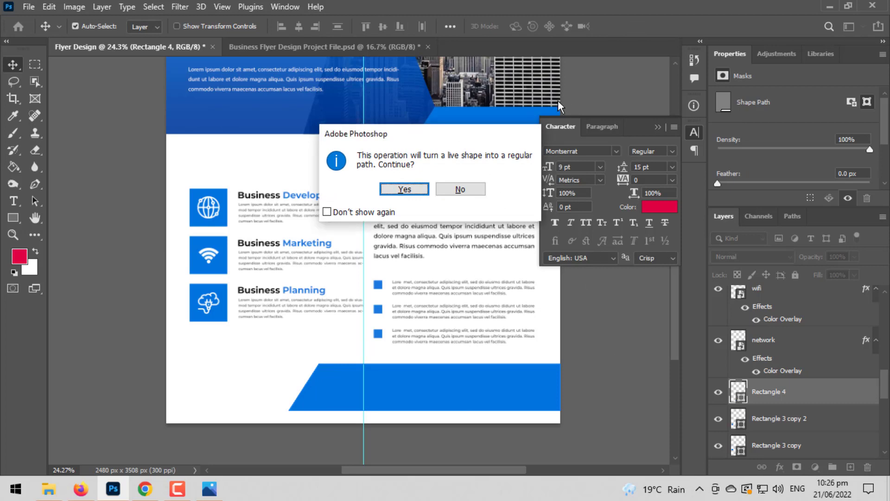
click(407, 193)
click(594, 308)
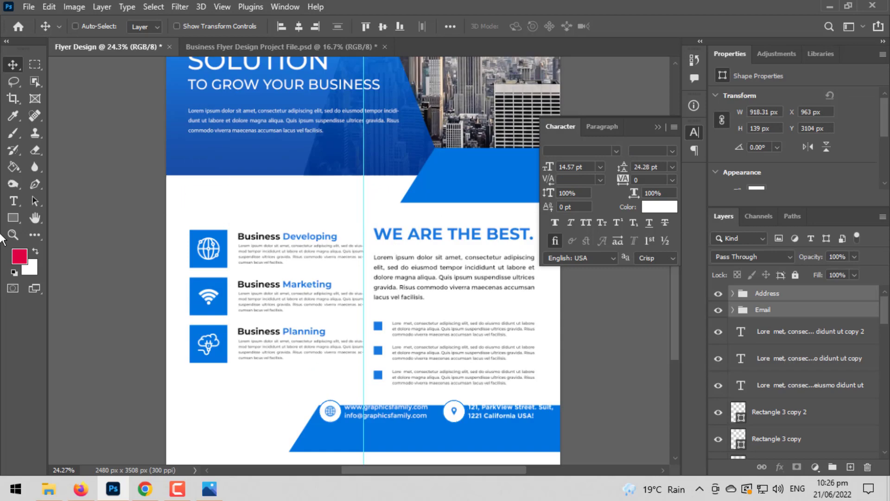
key(ctrl+t)
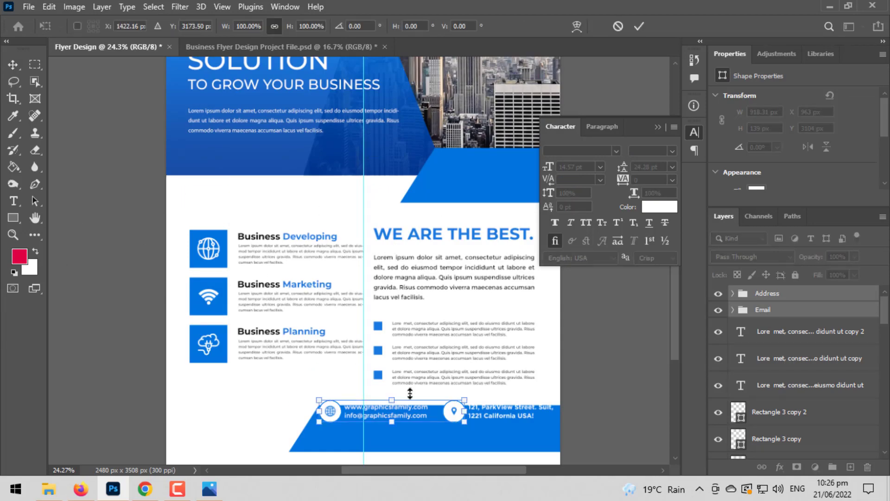
mouse_move(333, 419)
mouse_down()
mouse_move(349, 427)
mouse_move(340, 440)
mouse_move(330, 424)
mouse_up()
key(Return)
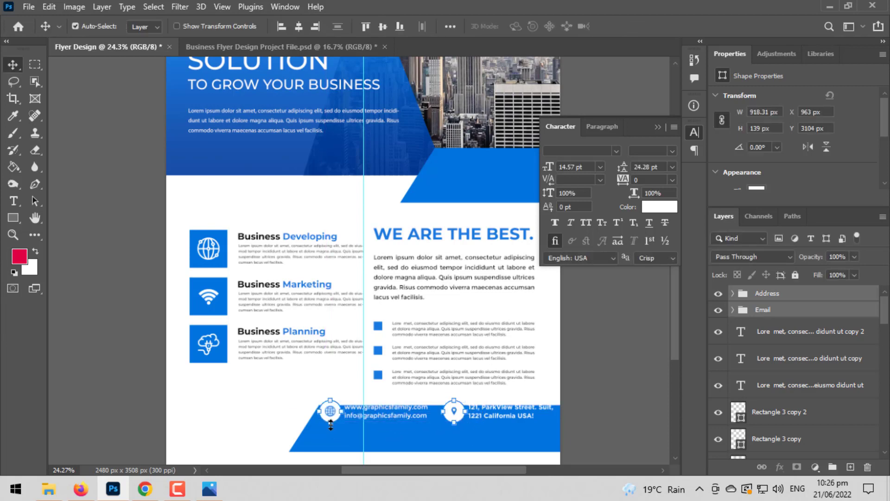
Move the Email group down so its globe icon and two text lines are vertically centred in the slanted footer bar.
click(805, 317)
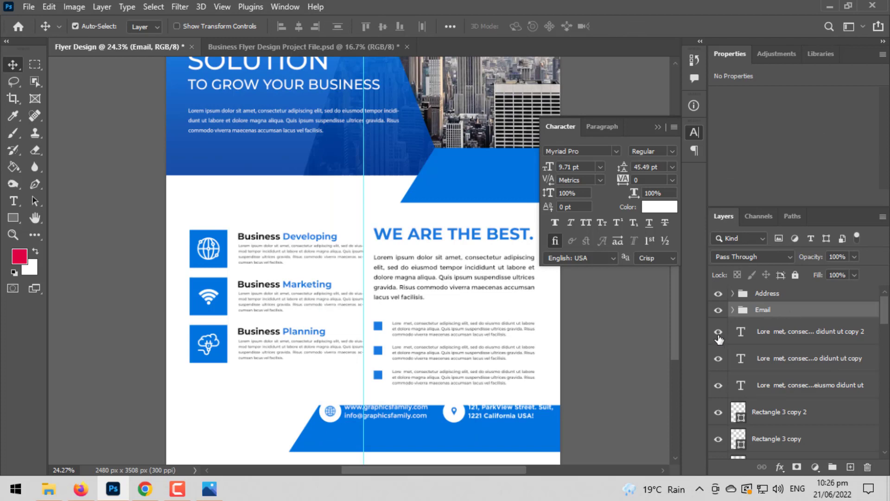
key(shift+Down)
key(shift+Down)
key(shift+Down)
key(shift+Down)
key(shift+Down)
key(shift+Down)
key(shift+Down)
key(shift+Down)
key(shift+Down)
key(shift+Down)
key(shift+Down)
key(shift+Down)
key(shift+Down)
key(shift+Down)
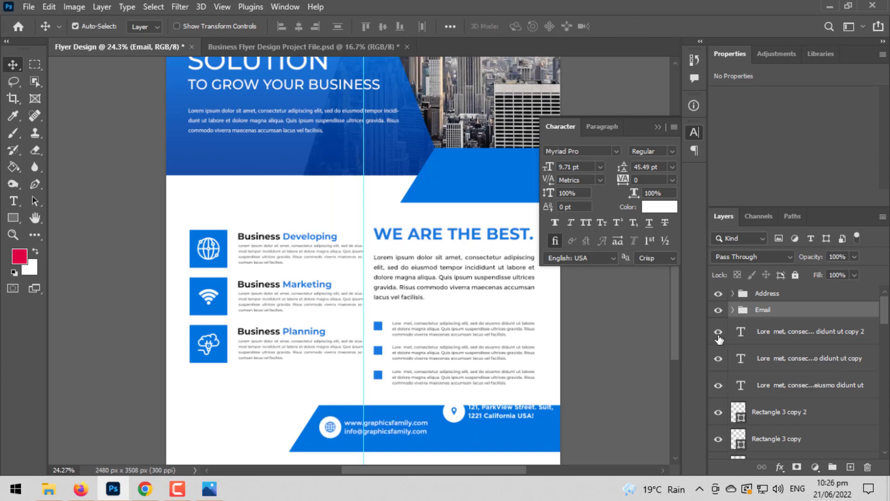
key(shift+Down)
key(shift+Down)
key(shift+Up)
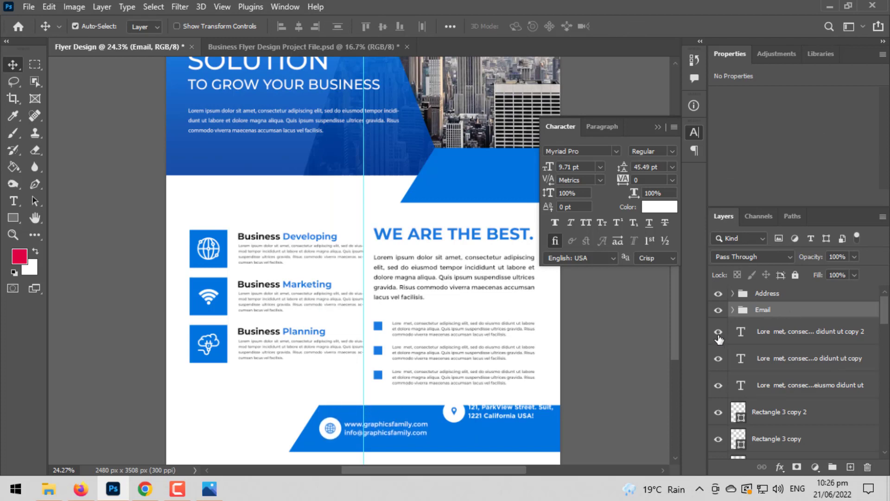
key(shift+Down)
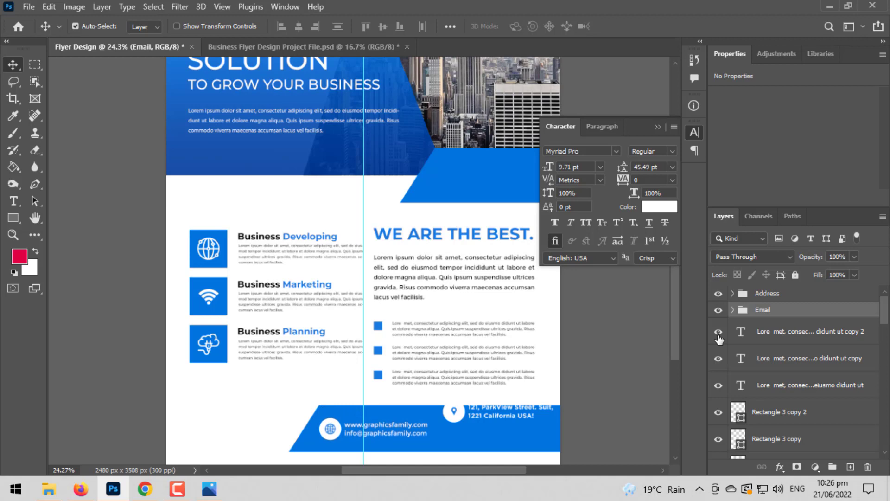
Move the Address group down into the footer bar so it lines up with the Email group.
click(797, 294)
key(shift+Down)
key(shift+Down)
key(shift+Down)
key(shift+Down)
key(shift+Down)
key(shift+Down)
key(shift+Down)
key(shift+Down)
key(shift+Down)
key(shift+Down)
key(shift+Down)
key(shift+Down)
key(shift+Down)
key(shift+Down)
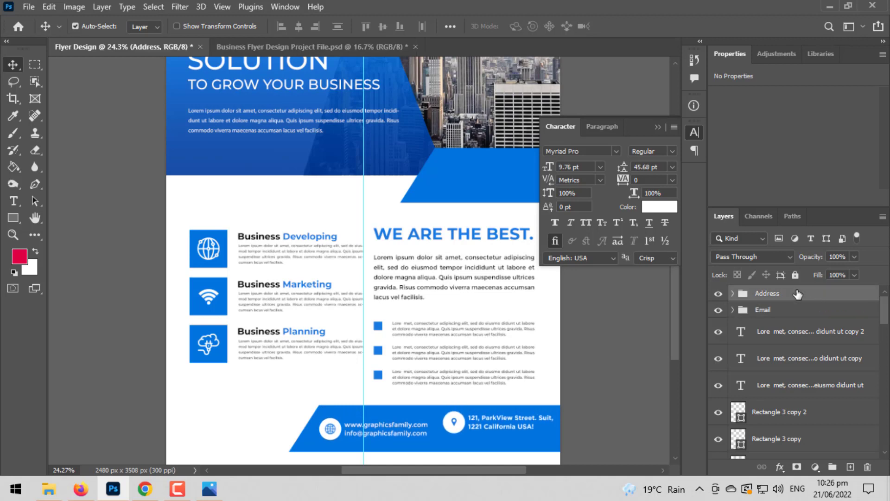
key(Down)
key(Down)
key(Down)
key(Down)
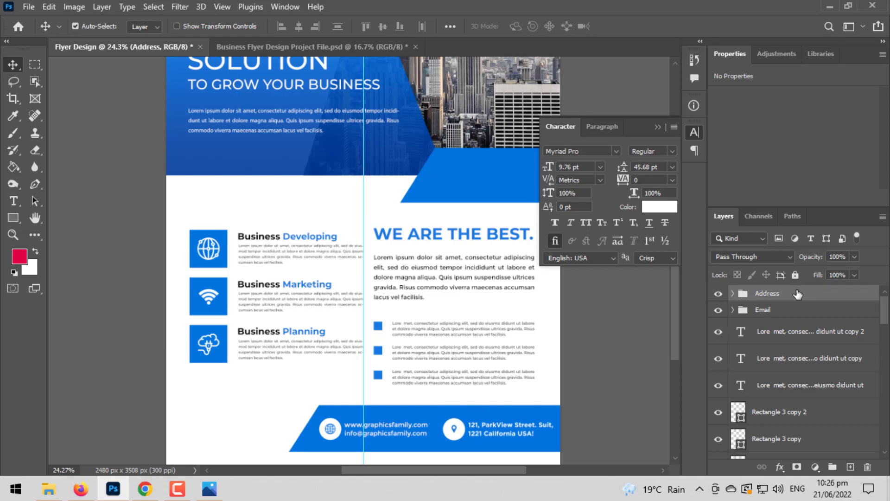
key(Down)
key(Down)
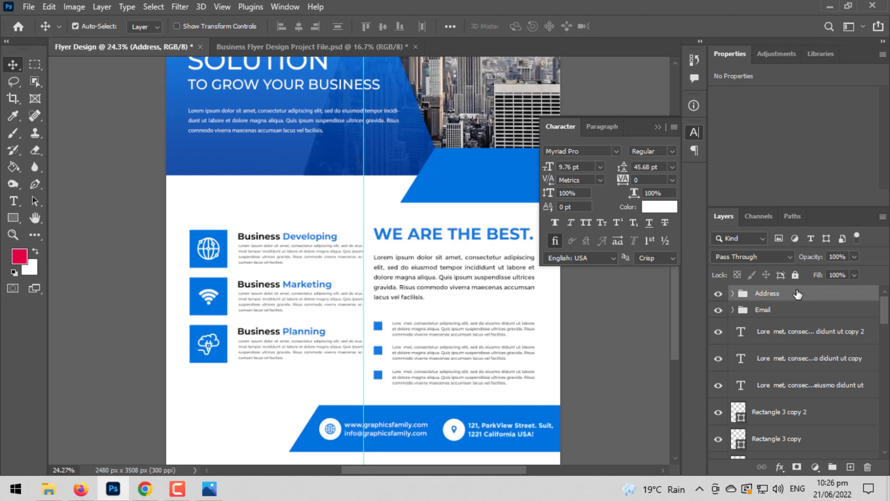
key(Down)
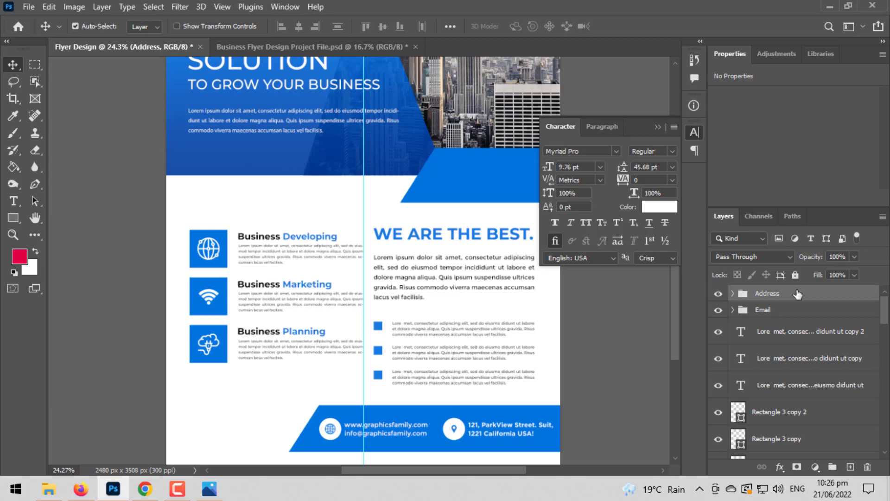
click(611, 355)
Paste the Call group and centre it on the slanted blue shape beneath the skyline photo.
scroll(357, 332, down, 3)
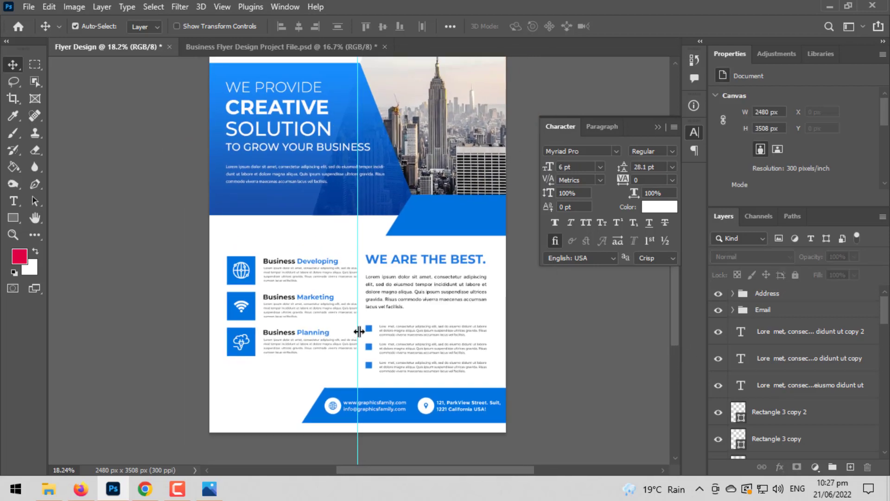
scroll(359, 330, down, 1)
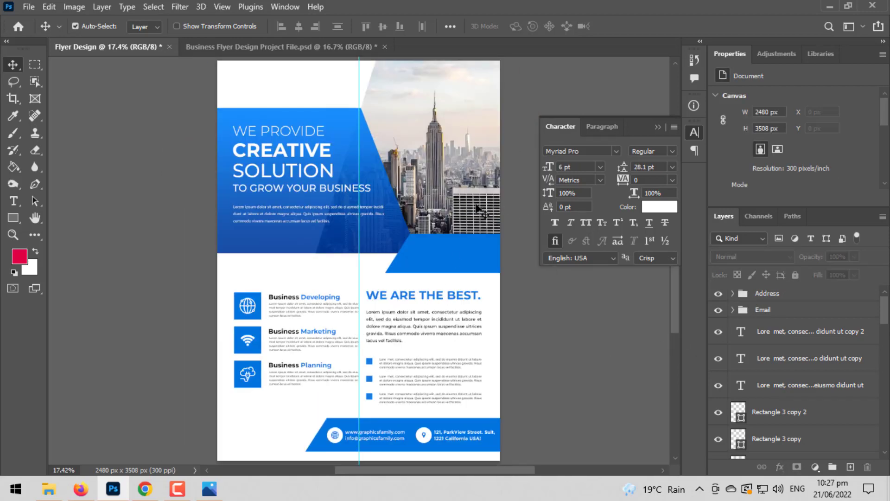
key(ctrl+v)
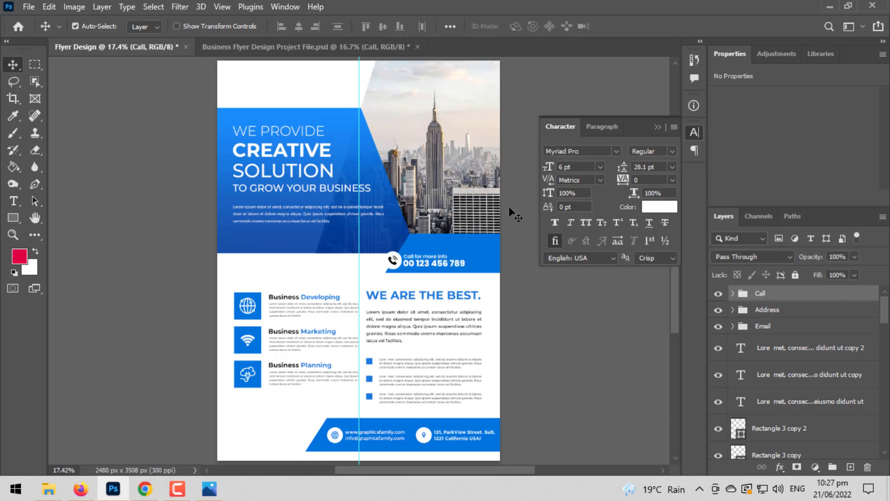
mouse_move(472, 241)
mouse_down()
mouse_move(482, 247)
mouse_move(473, 258)
mouse_up()
click(569, 241)
key(Right)
key(Right)
key(Right)
key(Right)
key(Right)
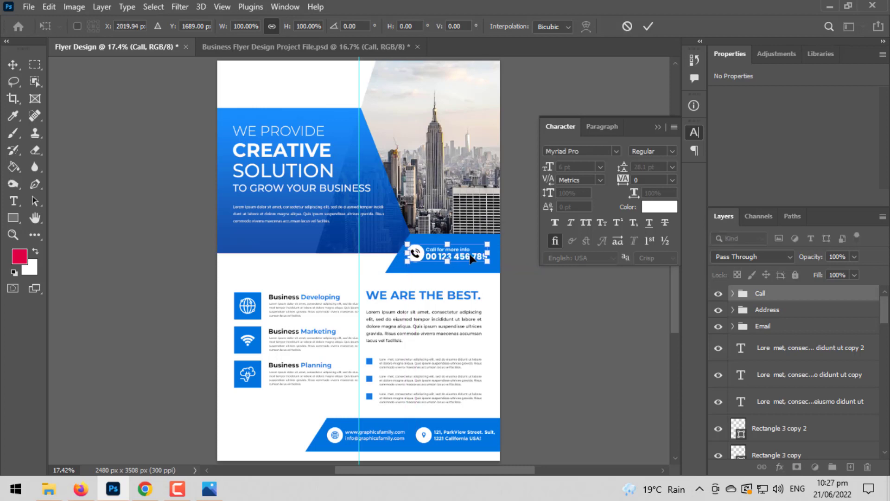
key(Return)
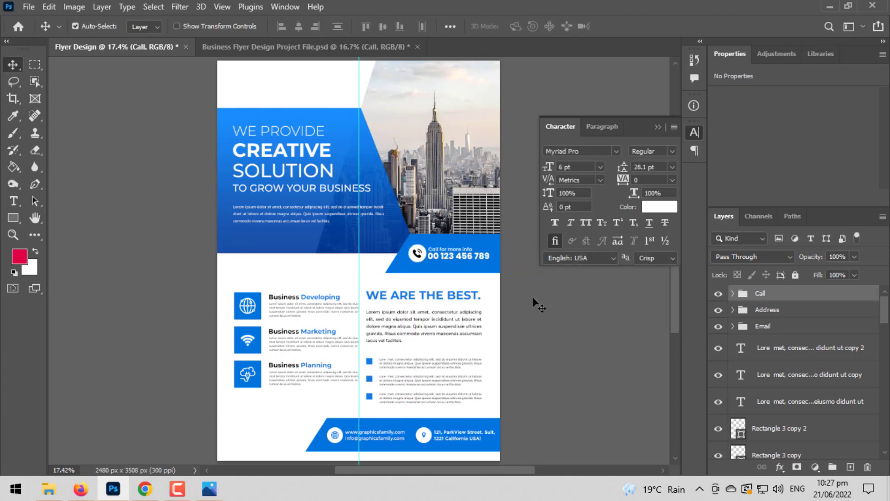
Scale the QR code to about 74% and place it below the service icons, aligned with their left edge.
scroll(296, 184, down, 2)
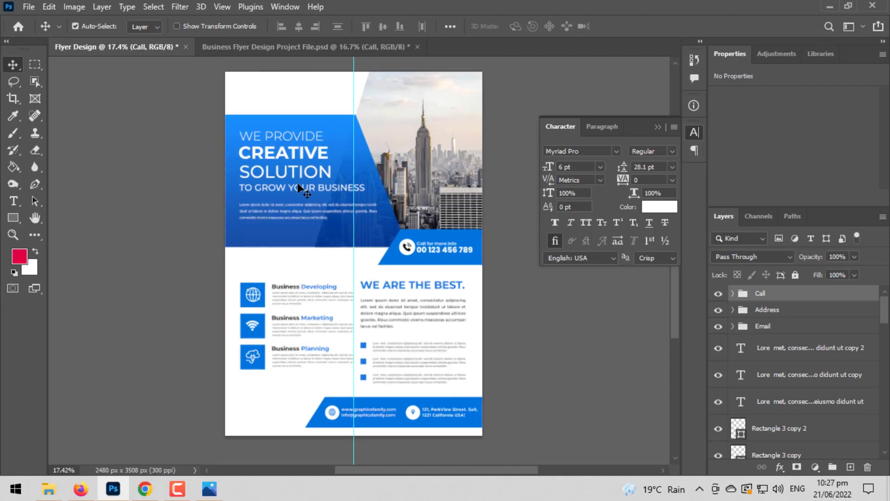
scroll(319, 353, up, 5)
drag(318, 351, 337, 306)
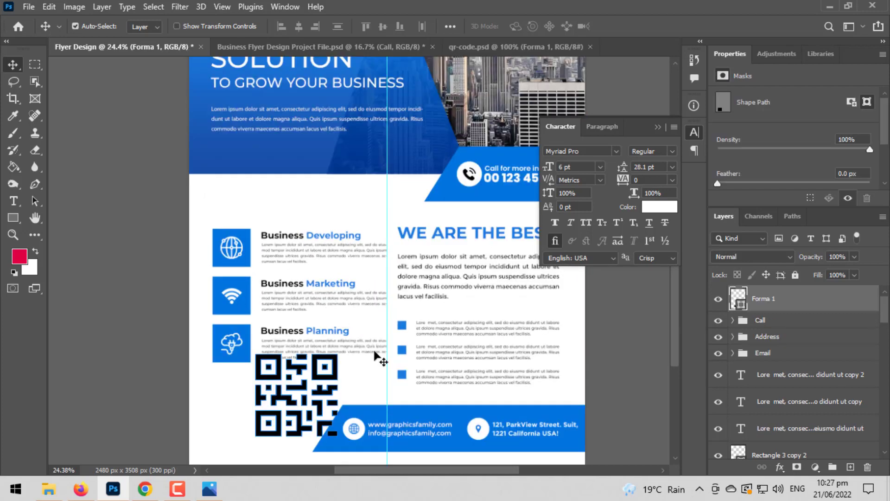
key(ctrl+t)
drag(337, 355, 315, 376)
drag(295, 408, 252, 423)
key(Return)
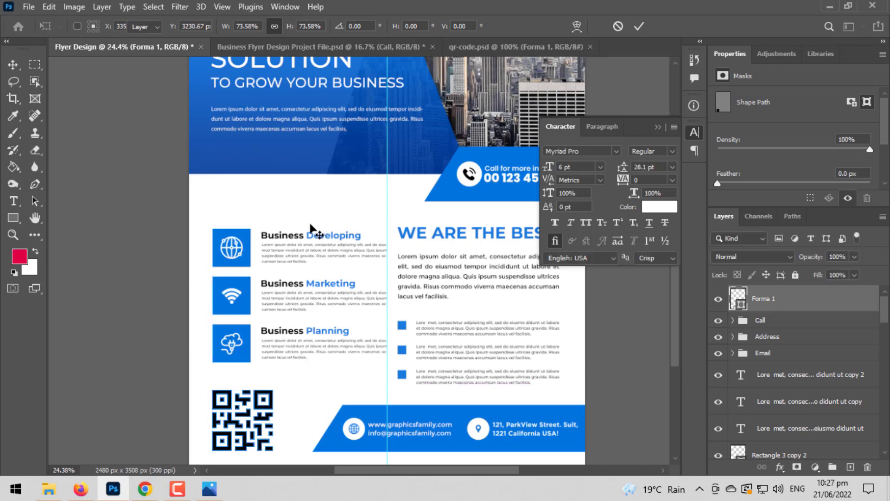
click(124, 320)
Move the QR code slightly up, leaving a gap of about 130 px below the Business Planning icon.
scroll(109, 255, down, 2)
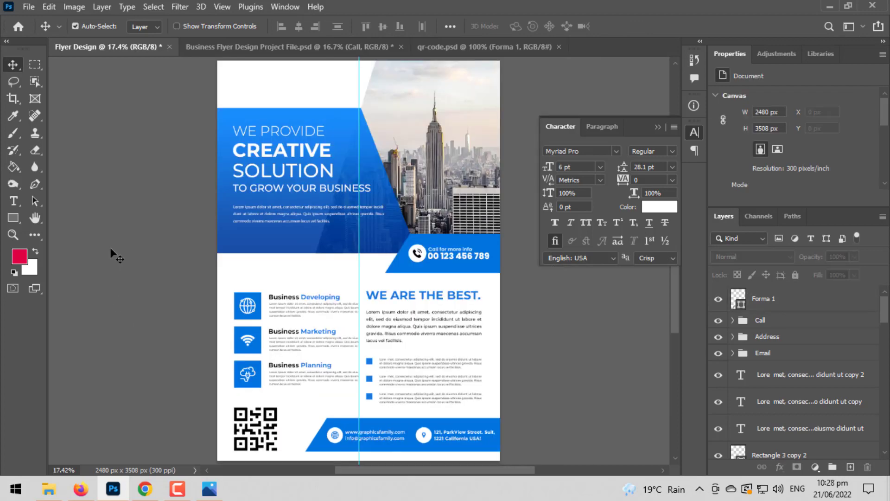
scroll(316, 401, up, 1)
scroll(316, 402, up, 4)
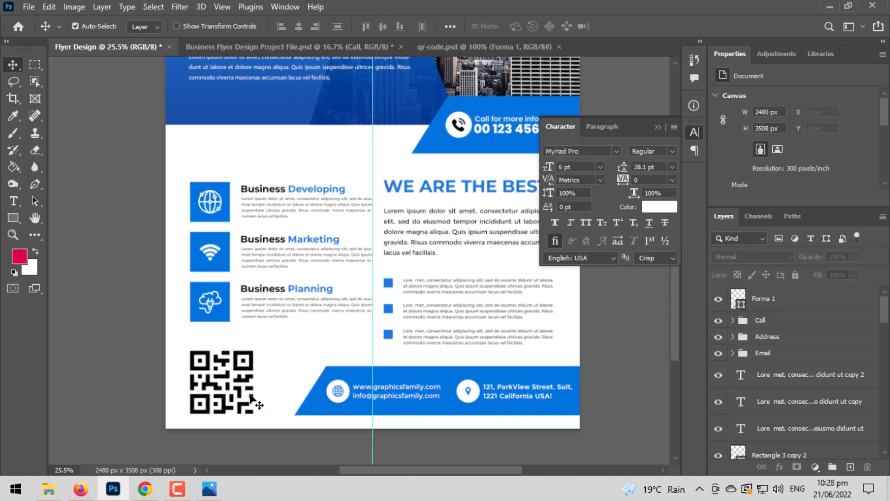
scroll(202, 429, up, 1)
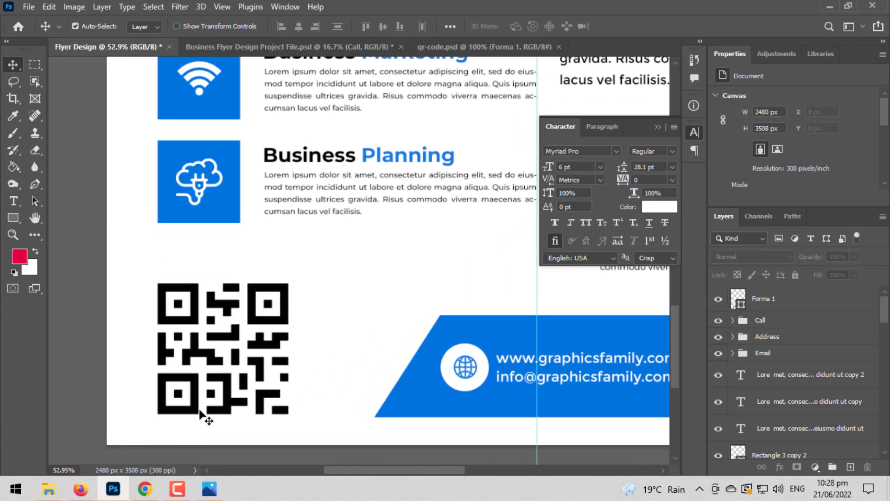
drag(193, 407, 193, 391)
key(ctrl+0)
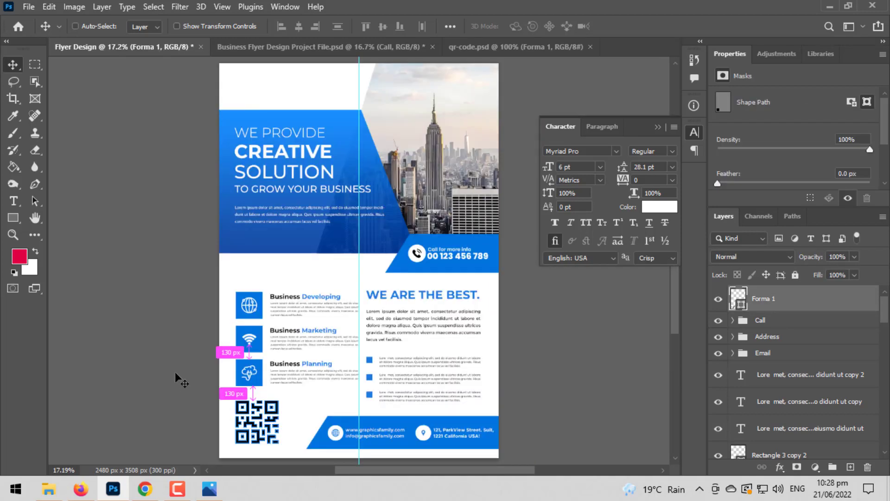
Place the Elieah Corporation logo group in the white area above the headline block, clear of the blue shape.
scroll(304, 241, down, 3)
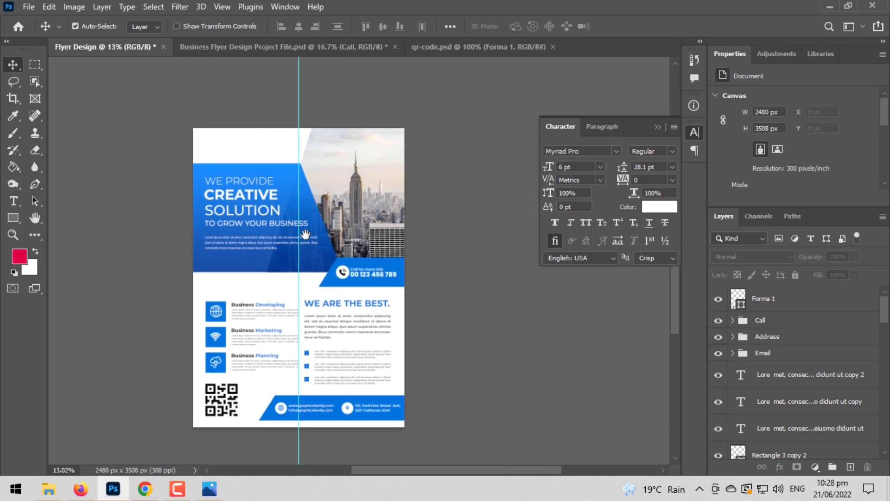
scroll(250, 225, up, 3)
scroll(275, 266, up, 2)
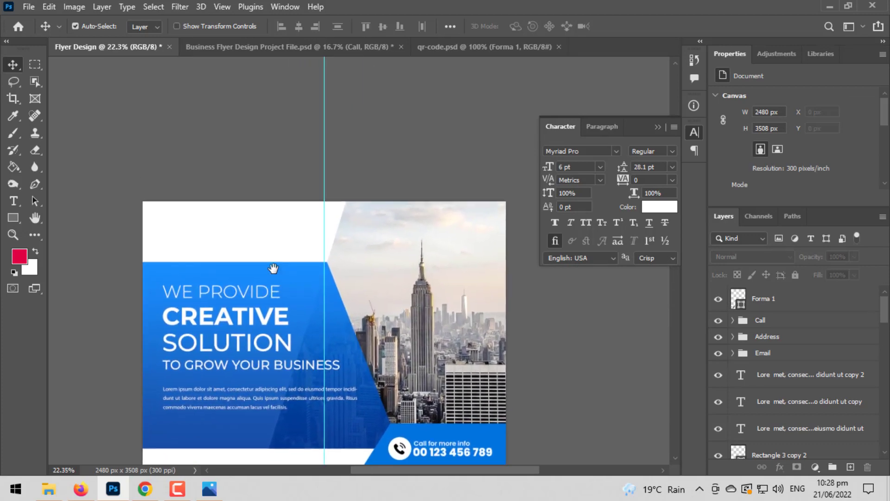
scroll(274, 271, up, 2)
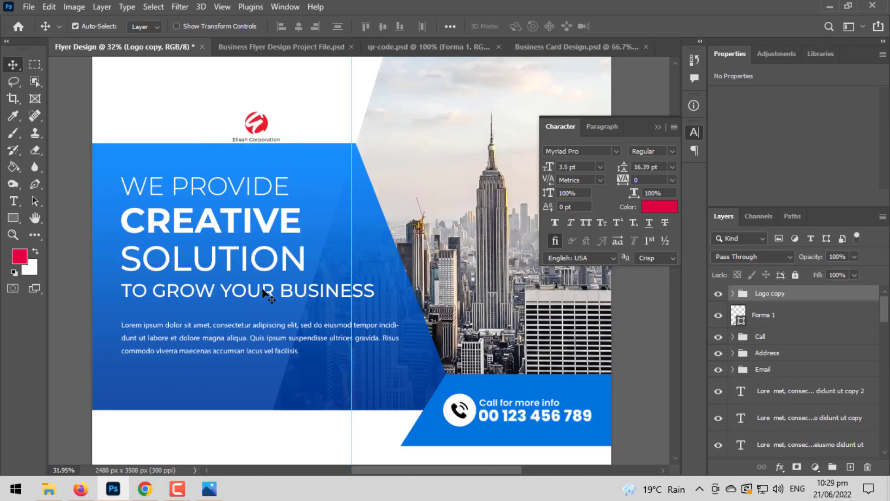
scroll(238, 242, up, 2)
scroll(377, 378, up, 3)
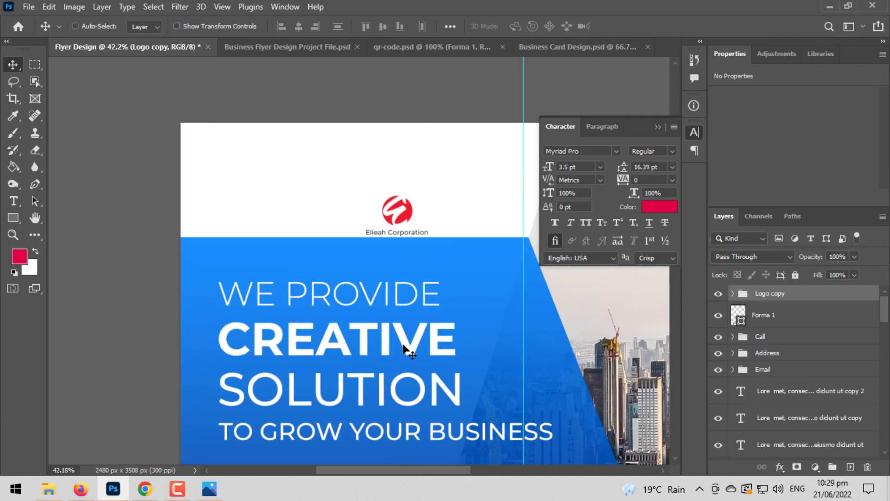
key(ctrl+t)
drag(395, 218, 337, 196)
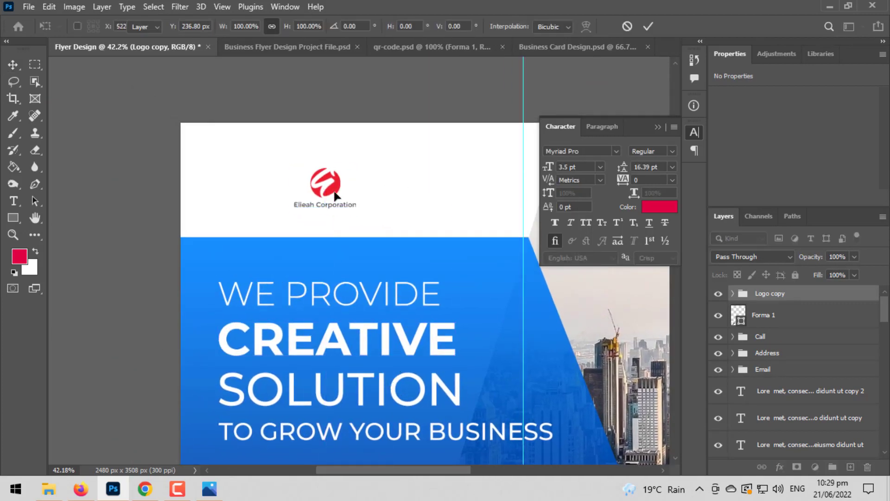
scroll(272, 194, up, 2)
key(Return)
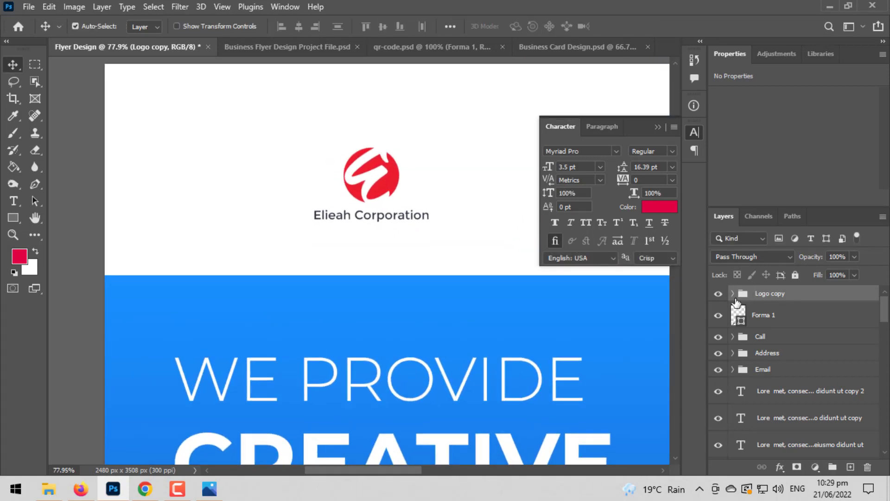
click(733, 293)
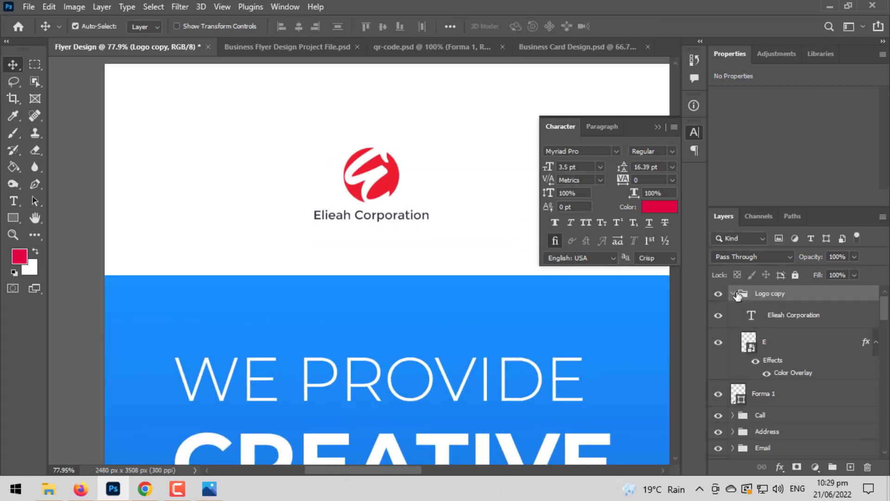
click(785, 380)
double_click(783, 360)
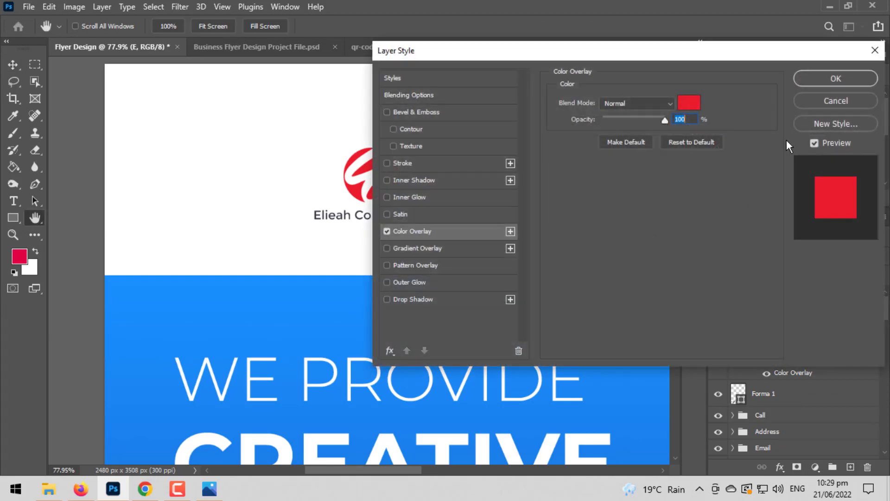
click(689, 102)
click(199, 302)
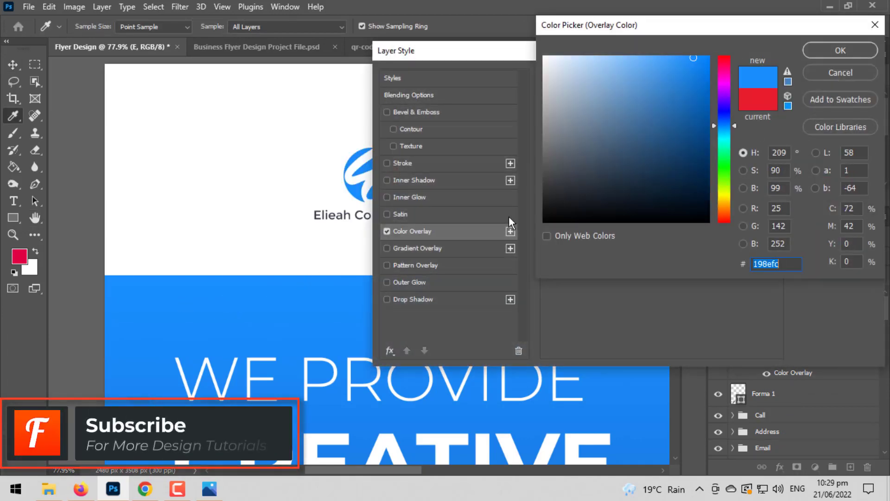
click(841, 48)
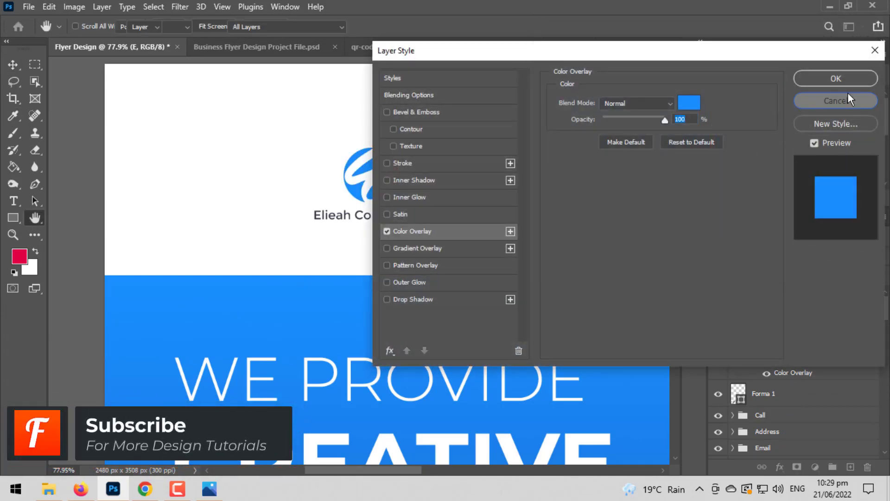
click(848, 94)
Split the logo text into two lines, with Elieah above Corporation.
click(801, 323)
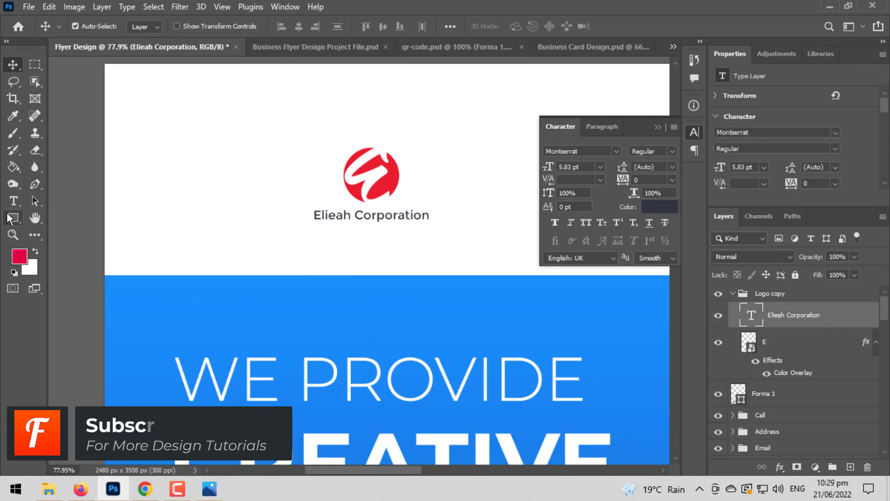
click(14, 201)
click(355, 215)
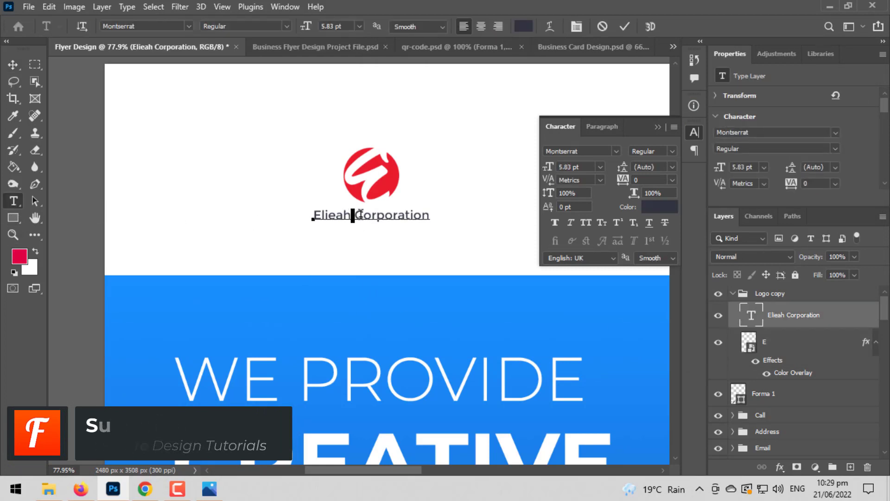
key(Return)
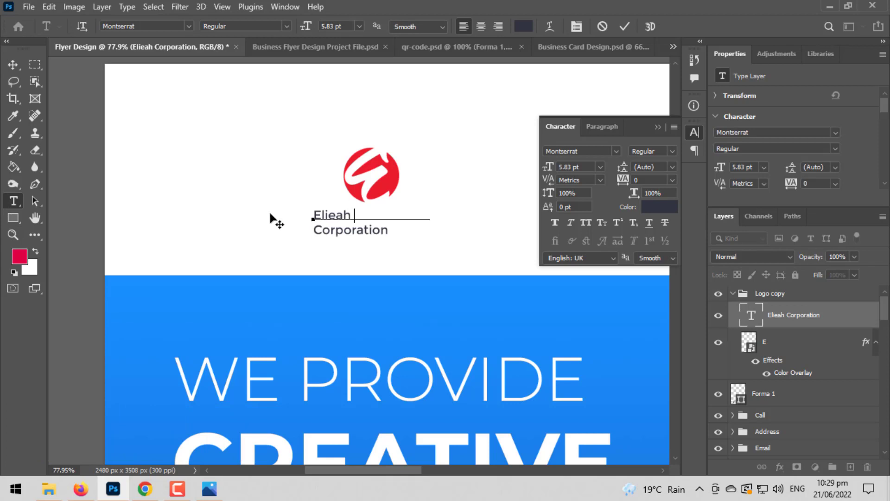
key(BackSpace)
key(Return)
click(13, 65)
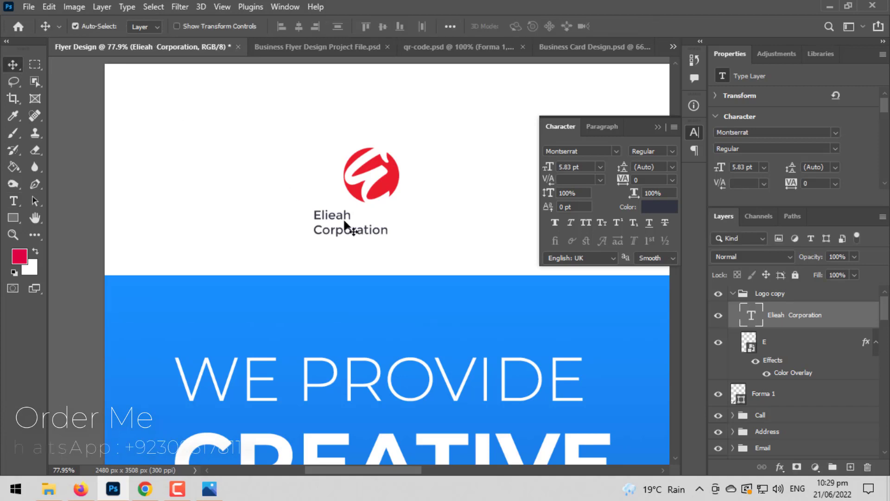
Enlarge the two-line logo text to about 8.78 pt and place it close beside the round emblem, vertically centred on it.
drag(381, 204, 528, 174)
key(ctrl+t)
key(Return)
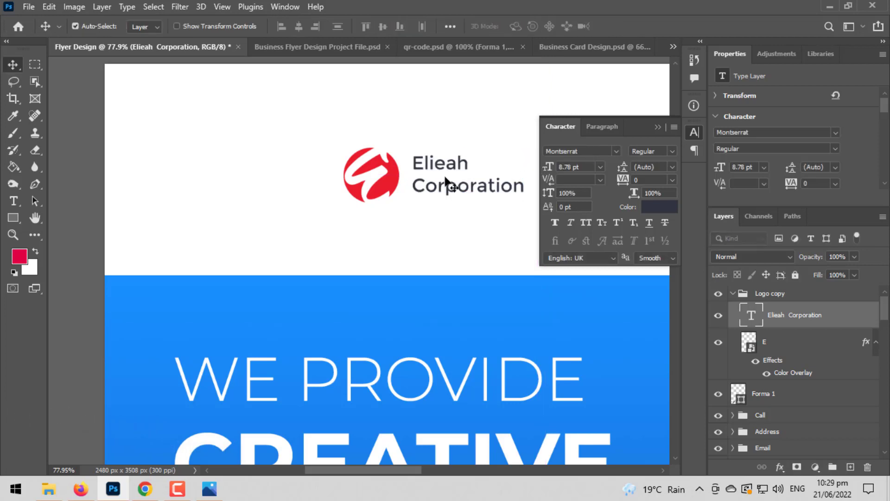
drag(439, 169, 432, 172)
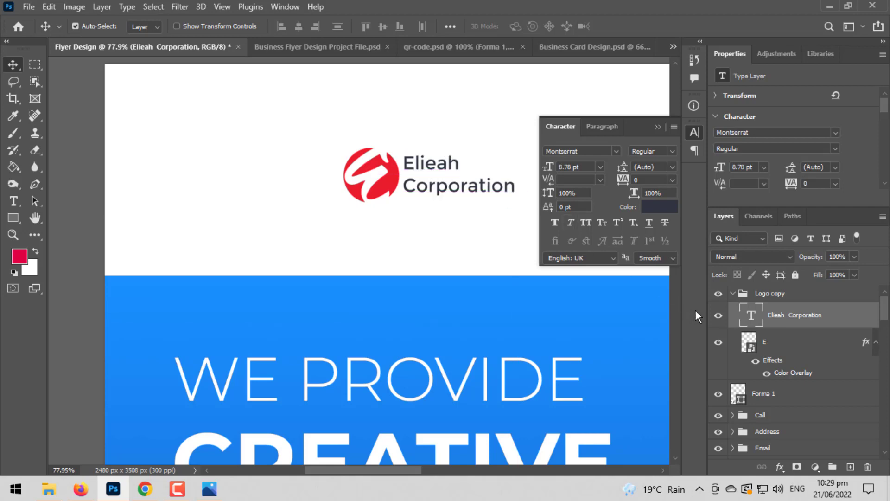
Change the round emblem's Color Overlay to the blue 198efd sampled from the headline block.
click(781, 371)
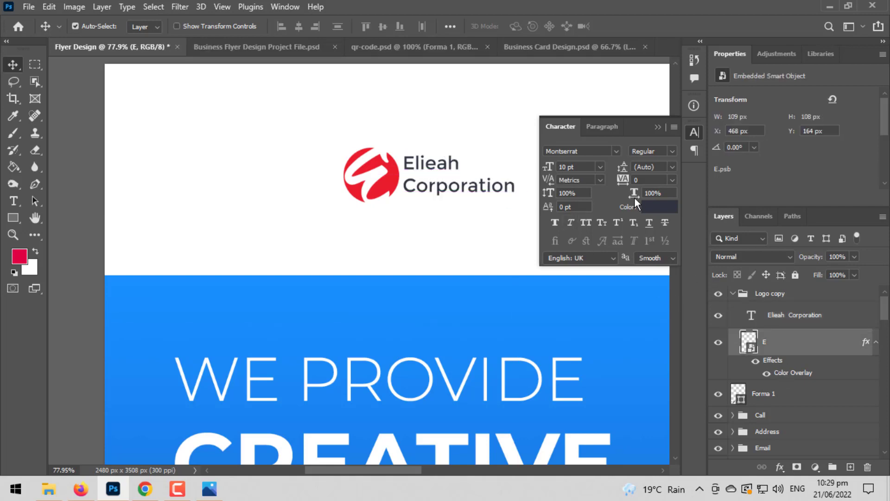
double_click(792, 372)
click(689, 99)
click(193, 293)
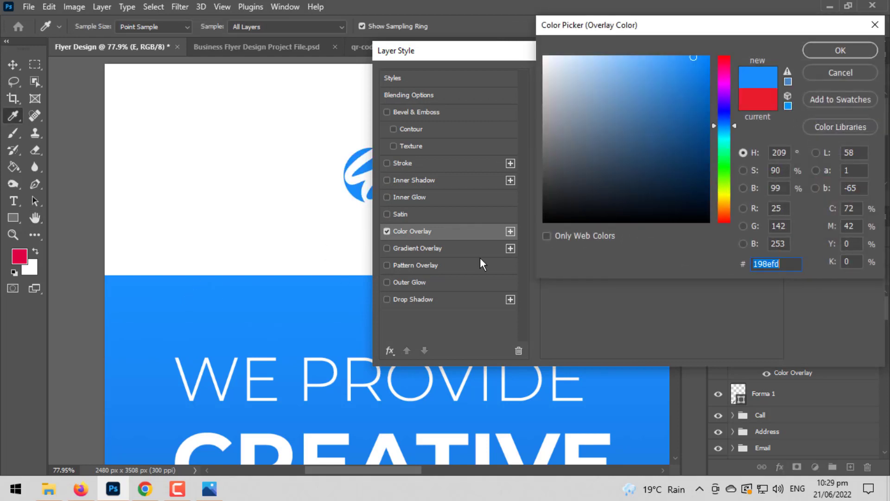
click(832, 53)
click(828, 74)
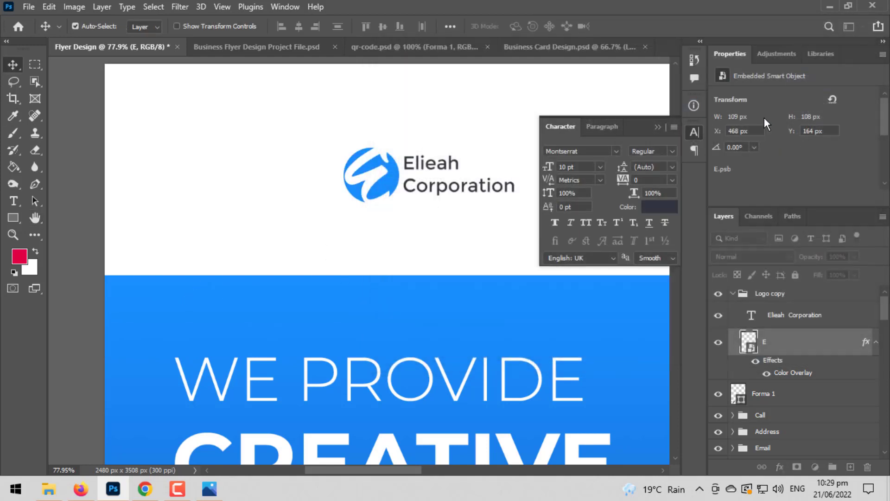
Set the word Elieah in the logo text to Montserrat Bold.
click(12, 200)
click(429, 186)
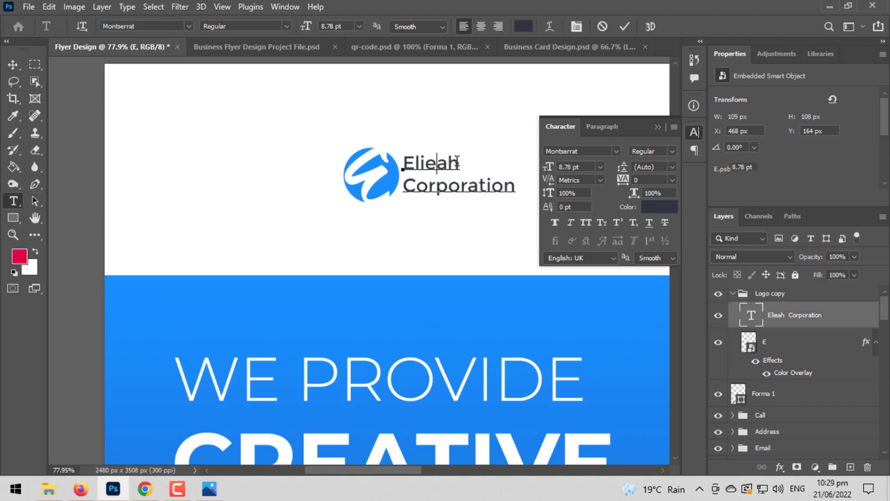
double_click(457, 162)
click(667, 151)
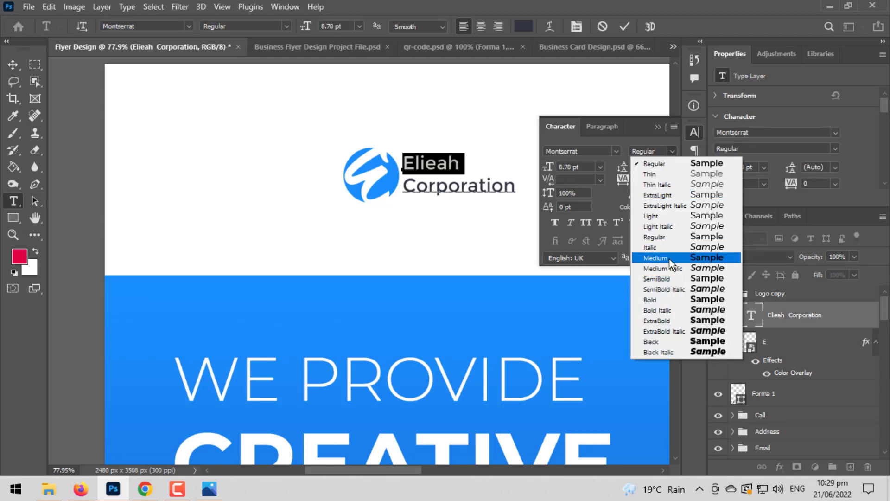
click(665, 300)
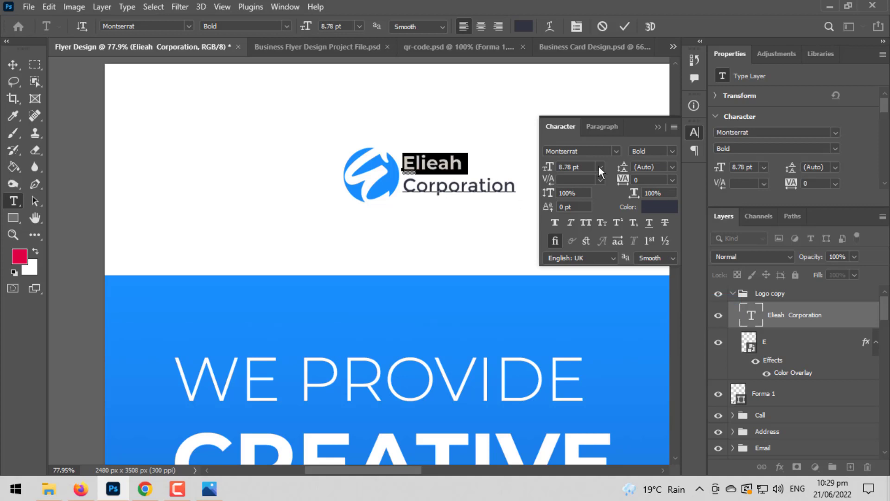
click(658, 126)
click(13, 65)
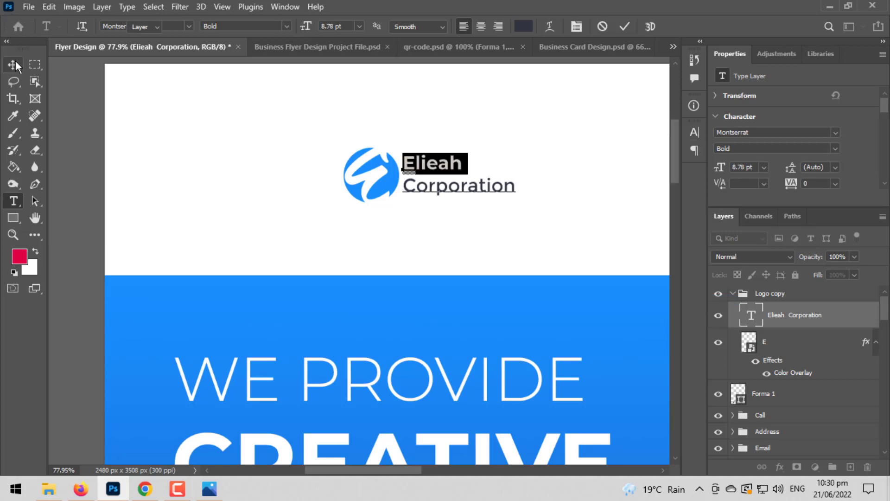
Scale the Logo copy group up to nearly twice its size and centre it vertically in the white area above the headline block.
click(737, 296)
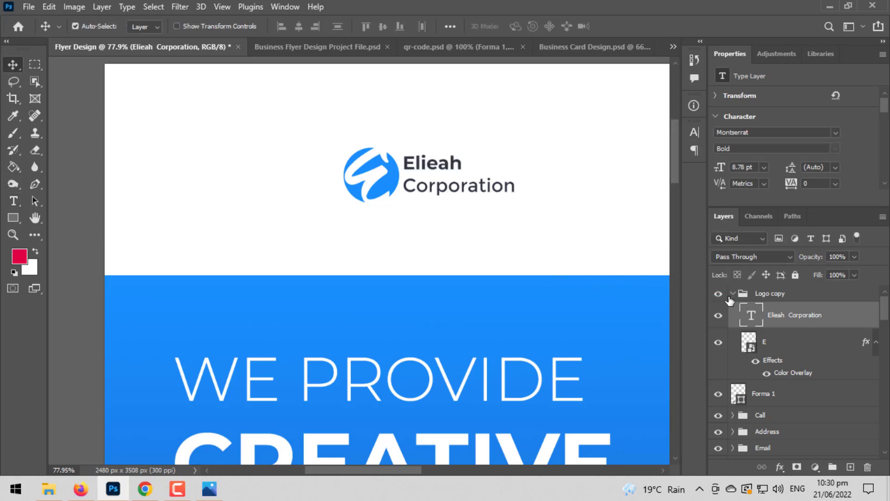
key(ctrl+t)
key(Escape)
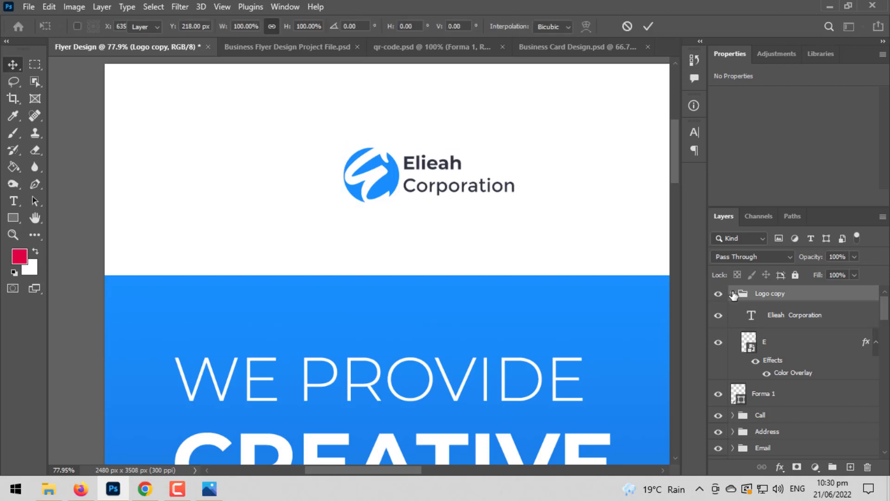
click(732, 293)
key(ctrl+t)
scroll(587, 243, down, 6)
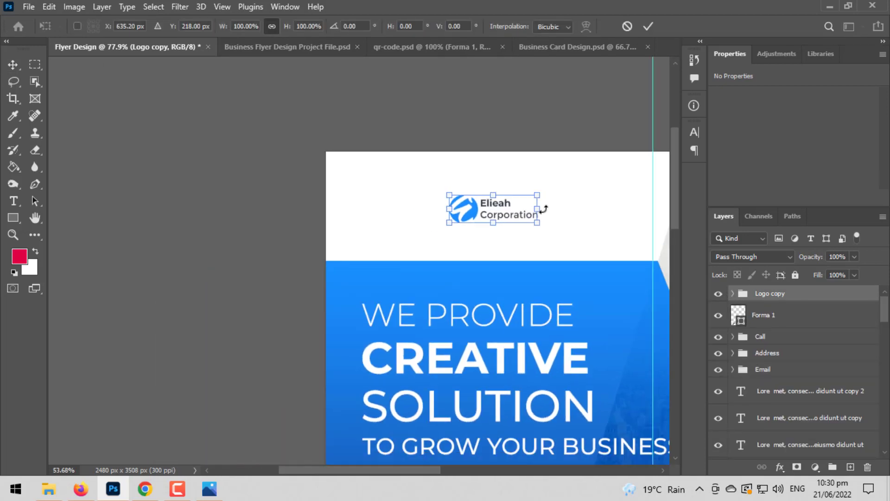
drag(542, 215, 521, 219)
key(Return)
scroll(470, 225, down, 4)
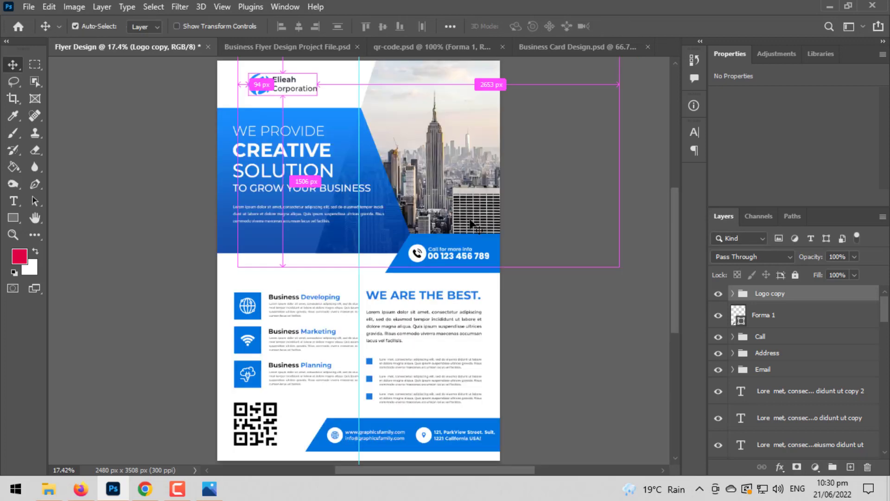
scroll(284, 264, down, 3)
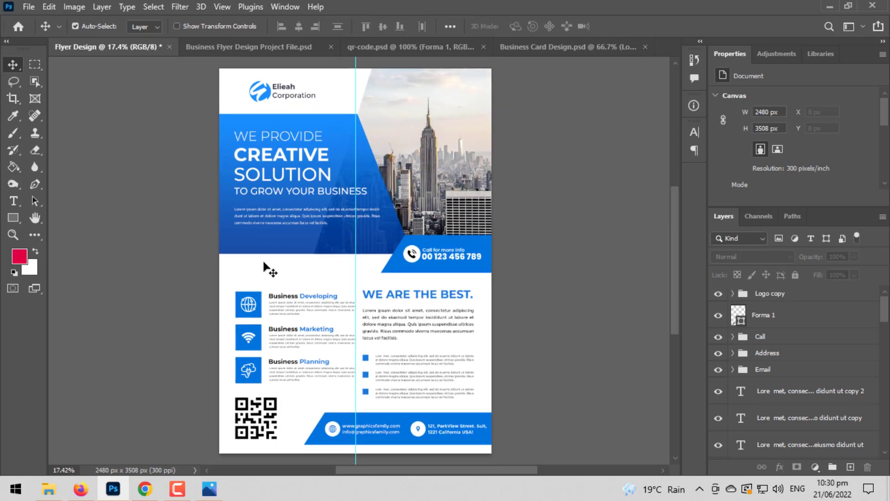
scroll(216, 263, up, 1)
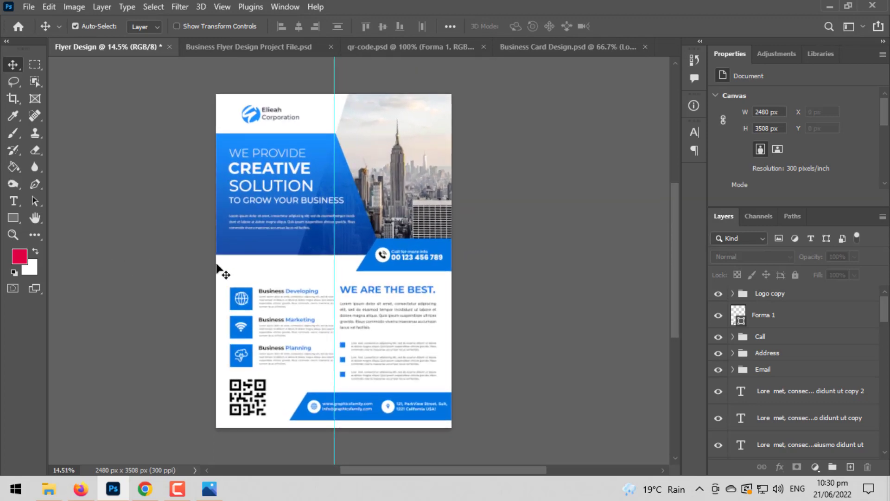